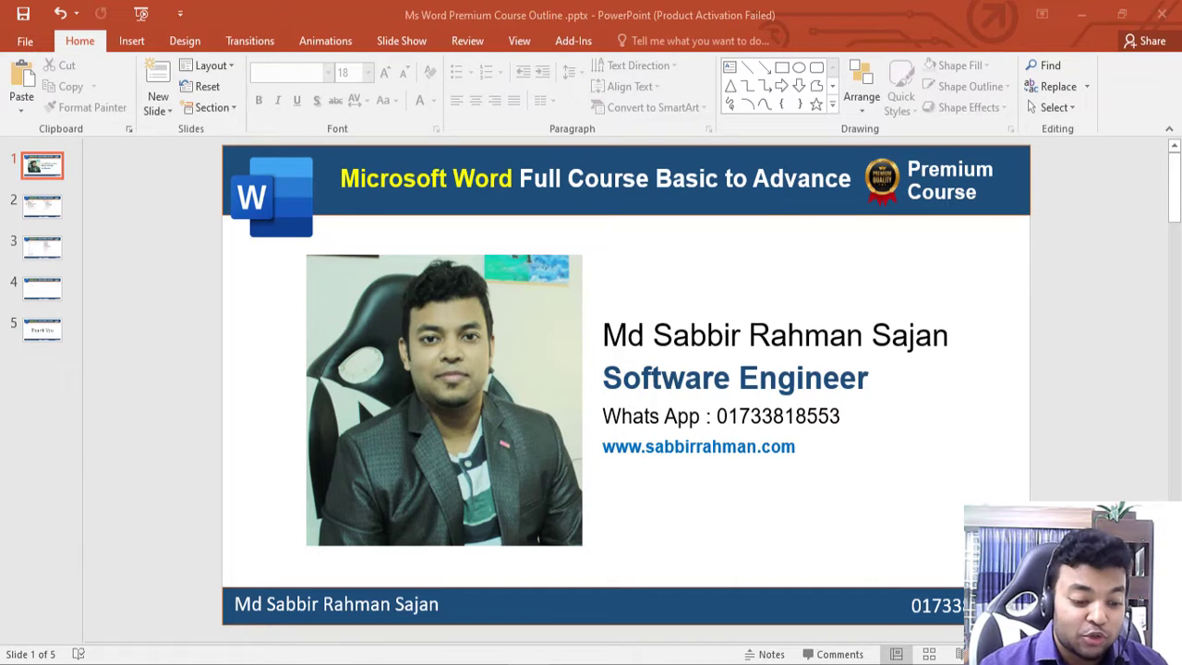
# - Scroll to slide 3 and select the text box listing topics 34 to 49
pyautogui.scroll(-2, 634, 409)
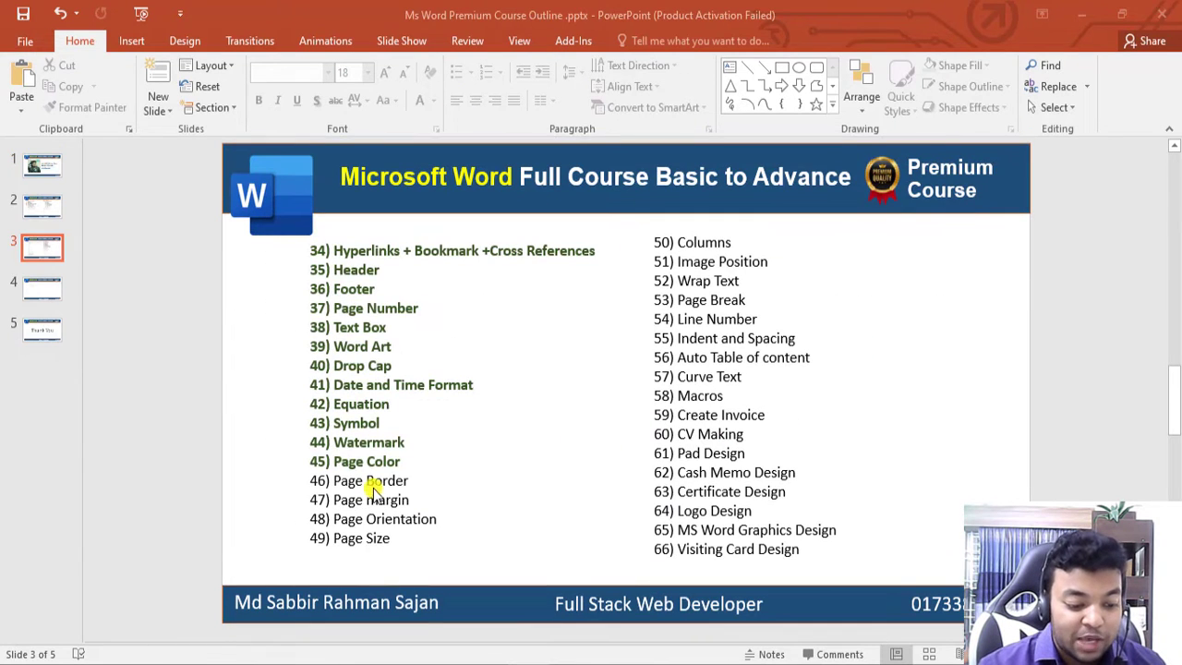
pyautogui.click(333, 481)
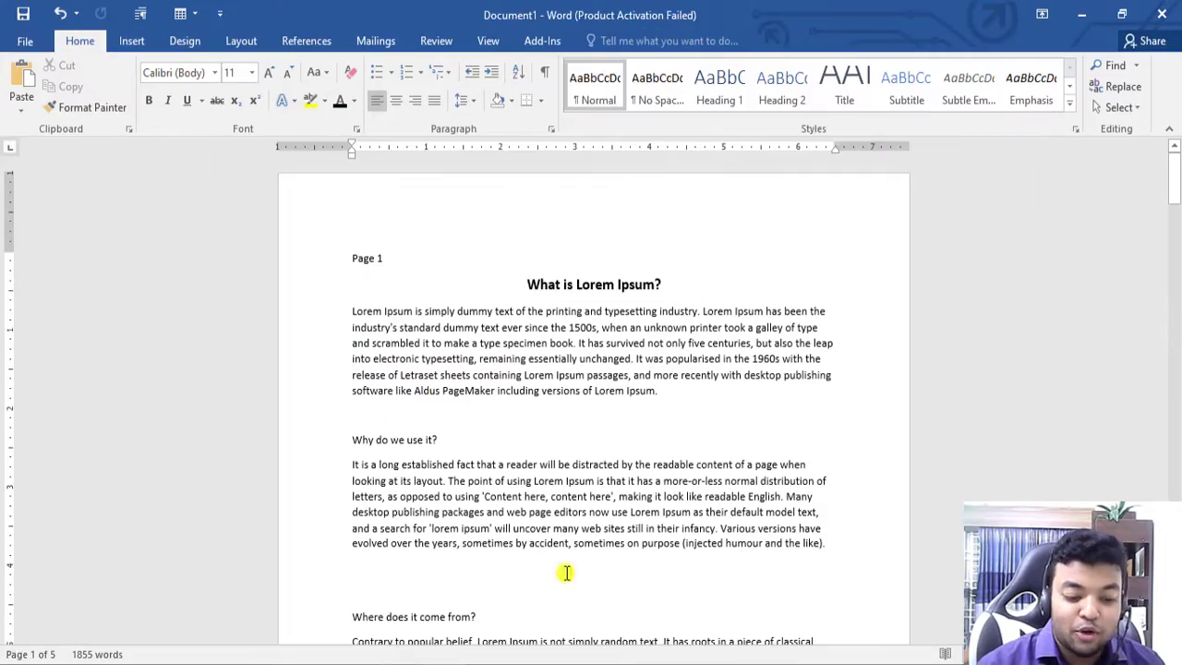
pyautogui.scroll(-1, 565, 508)
pyautogui.scroll(-2, 601, 508)
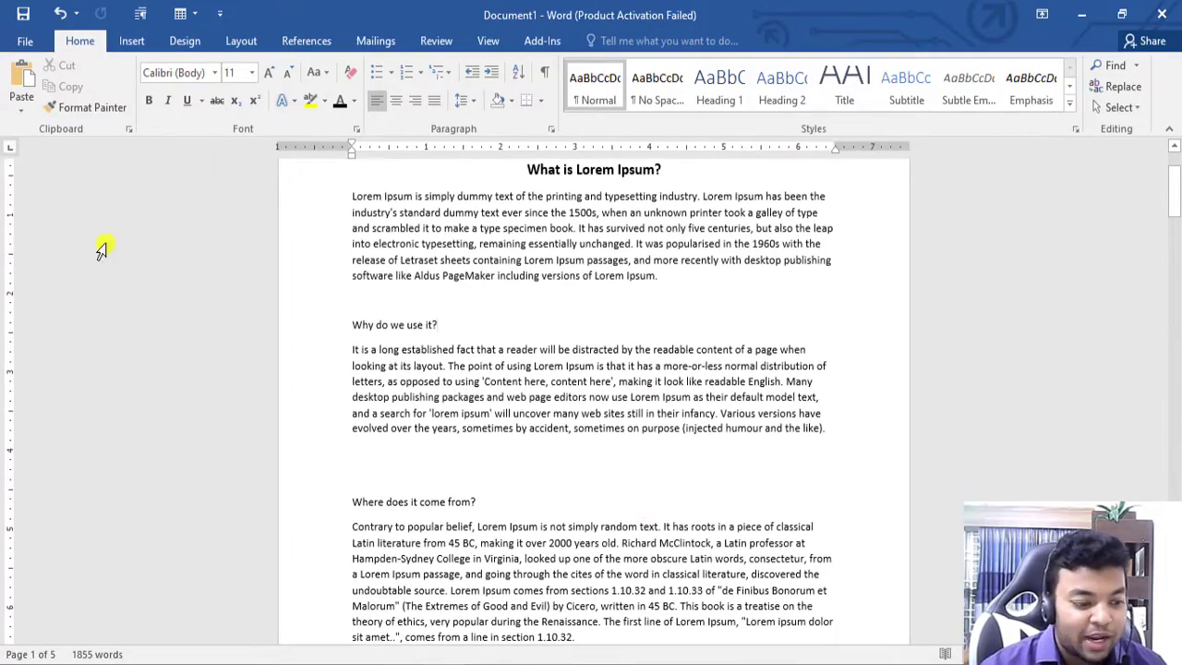
pyautogui.scroll(-6, 501, 457)
pyautogui.scroll(-6, 517, 462)
pyautogui.scroll(-6, 517, 468)
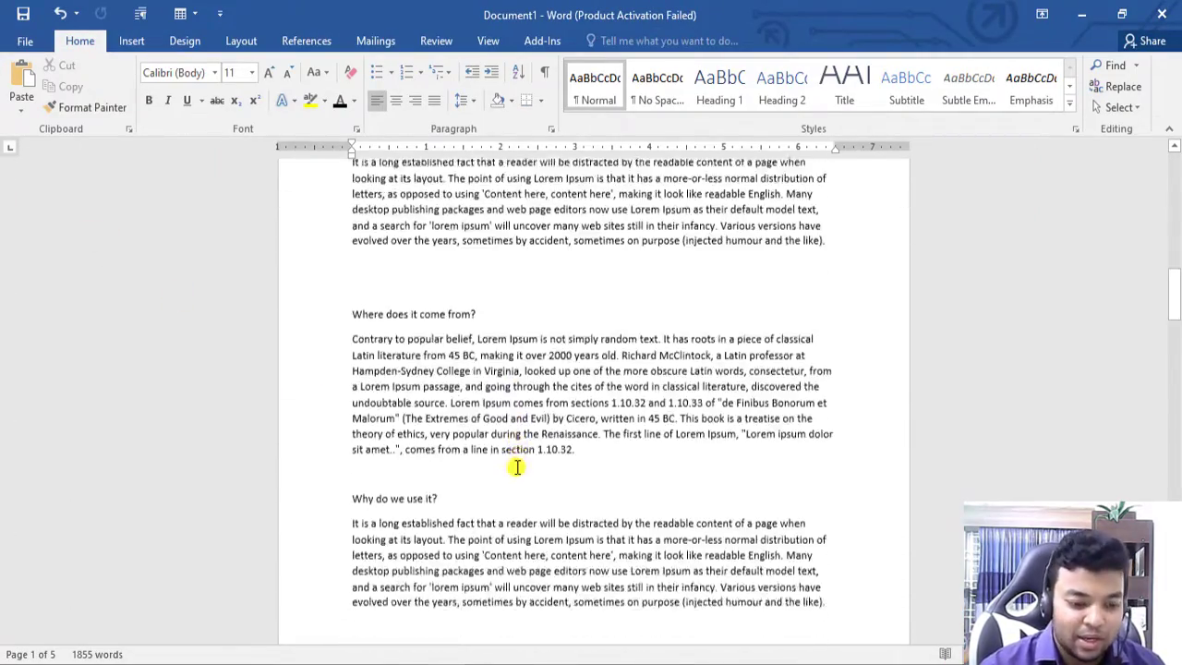
pyautogui.scroll(-6, 517, 467)
pyautogui.scroll(-6, 517, 466)
pyautogui.scroll(-6, 502, 469)
pyautogui.scroll(-6, 494, 488)
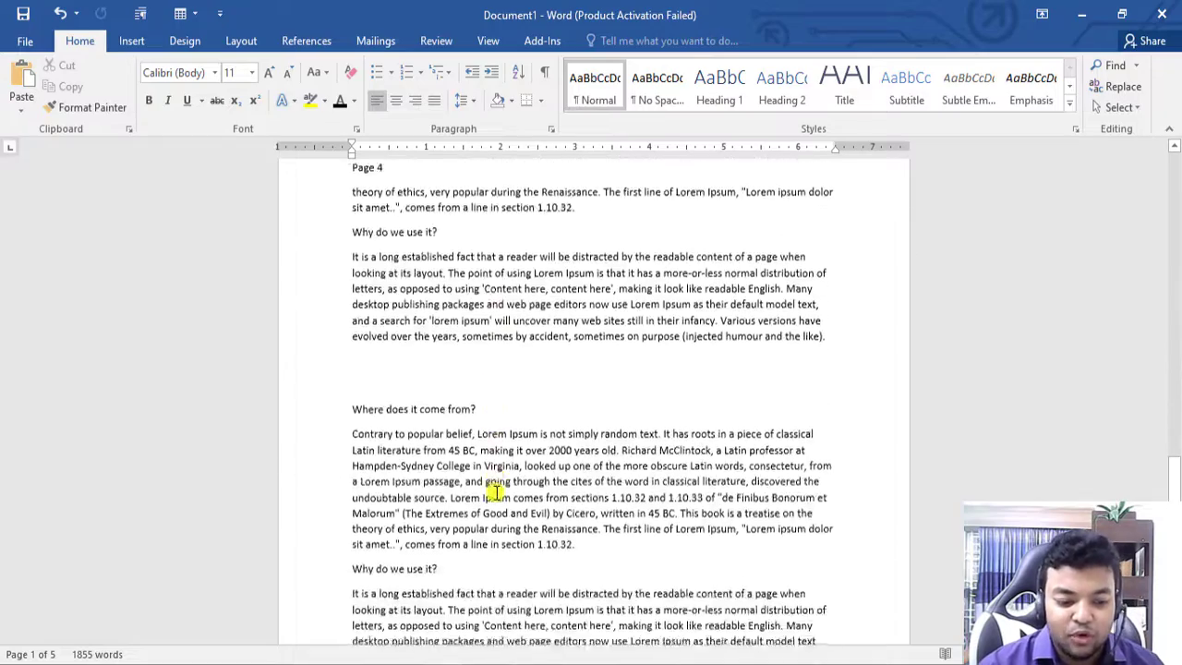
pyautogui.scroll(-9, 496, 492)
pyautogui.scroll(4, 554, 470)
pyautogui.scroll(3, 555, 480)
pyautogui.moveTo(642, 518); pyautogui.dragTo(361, 265)
pyautogui.scroll(-5, 488, 395)
pyautogui.scroll(-5, 527, 533)
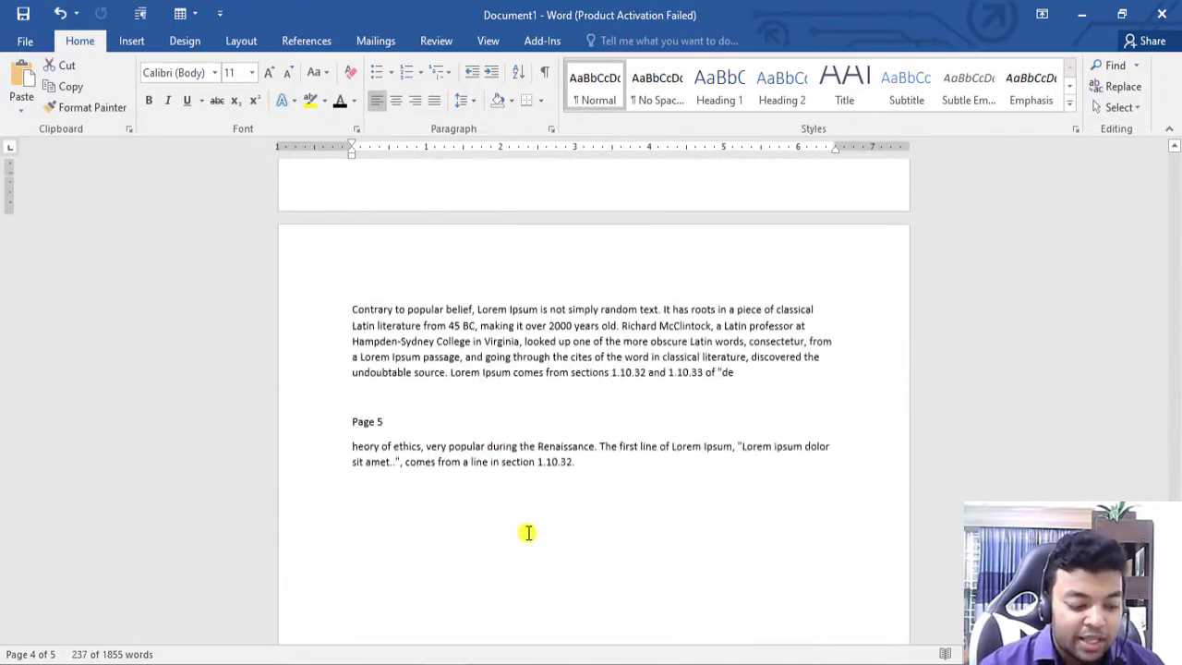
pyautogui.scroll(-3, 527, 533)
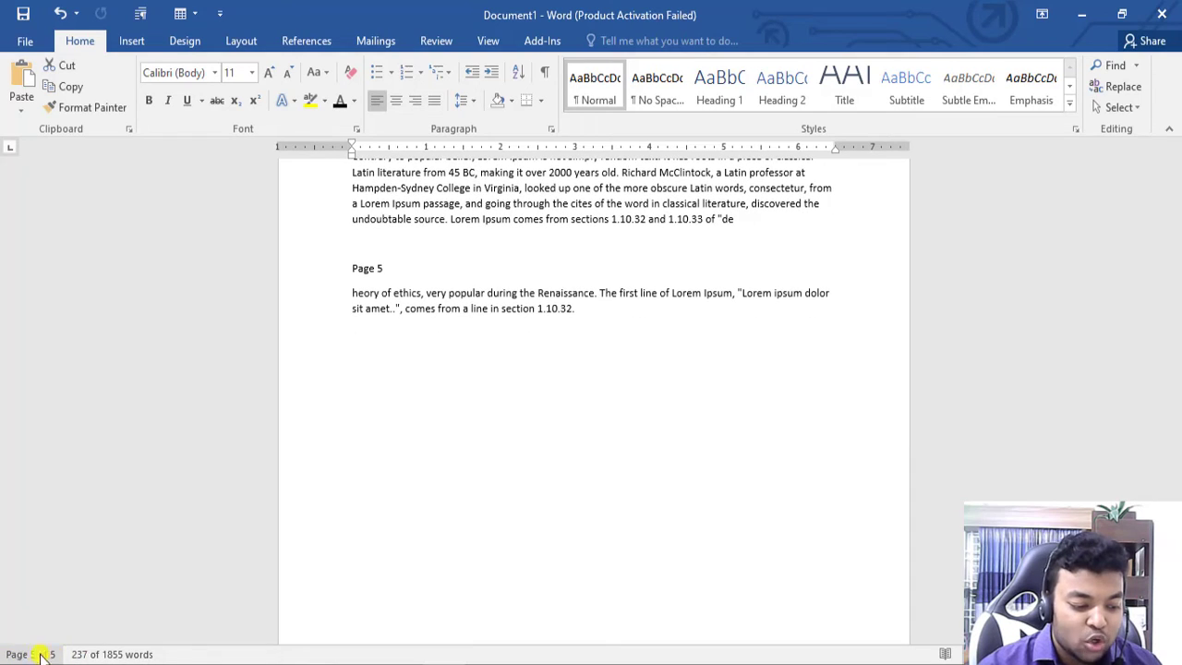
pyautogui.scroll(6, 805, 422)
pyautogui.scroll(6, 1056, 330)
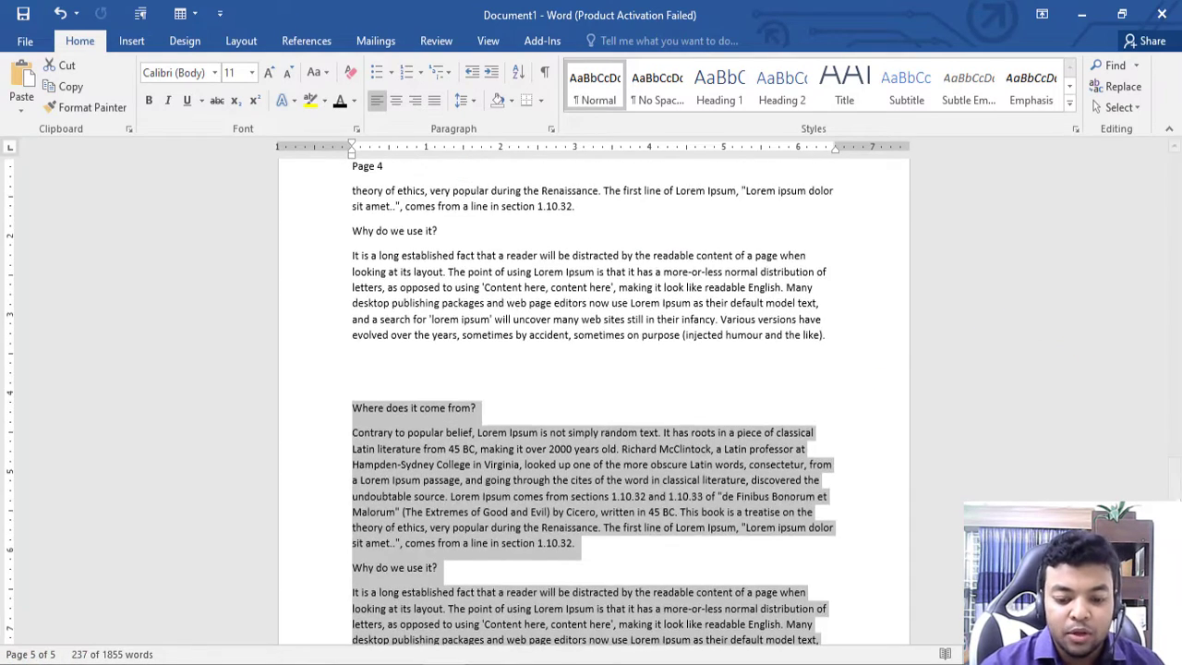
pyautogui.scroll(-8, 679, 432)
pyautogui.scroll(-2, 667, 410)
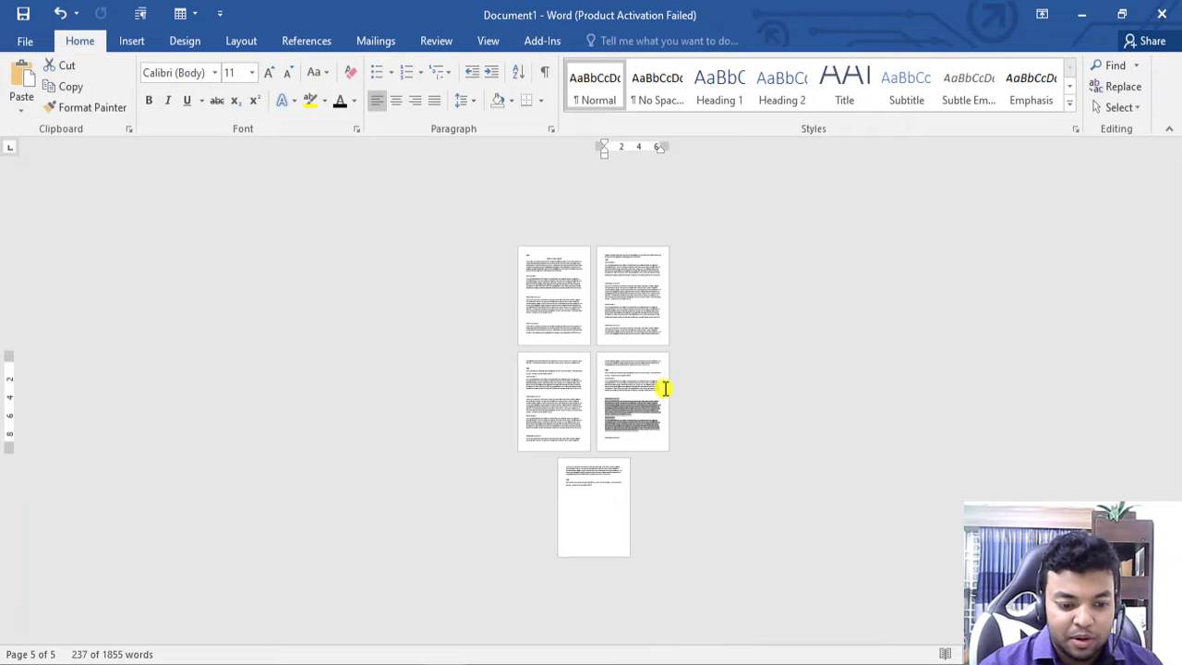
pyautogui.scroll(4, 665, 387)
pyautogui.scroll(-2, 664, 387)
pyautogui.scroll(-2, 663, 388)
pyautogui.scroll(-1, 702, 383)
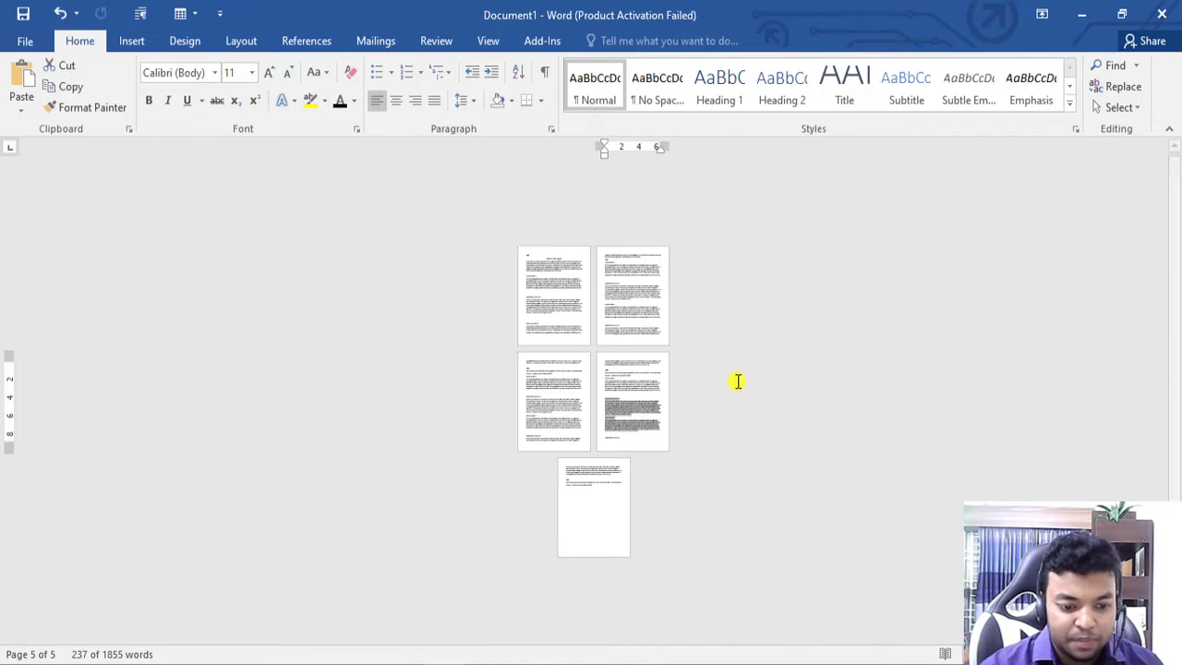
pyautogui.scroll(2, 739, 371)
pyautogui.scroll(-2, 733, 370)
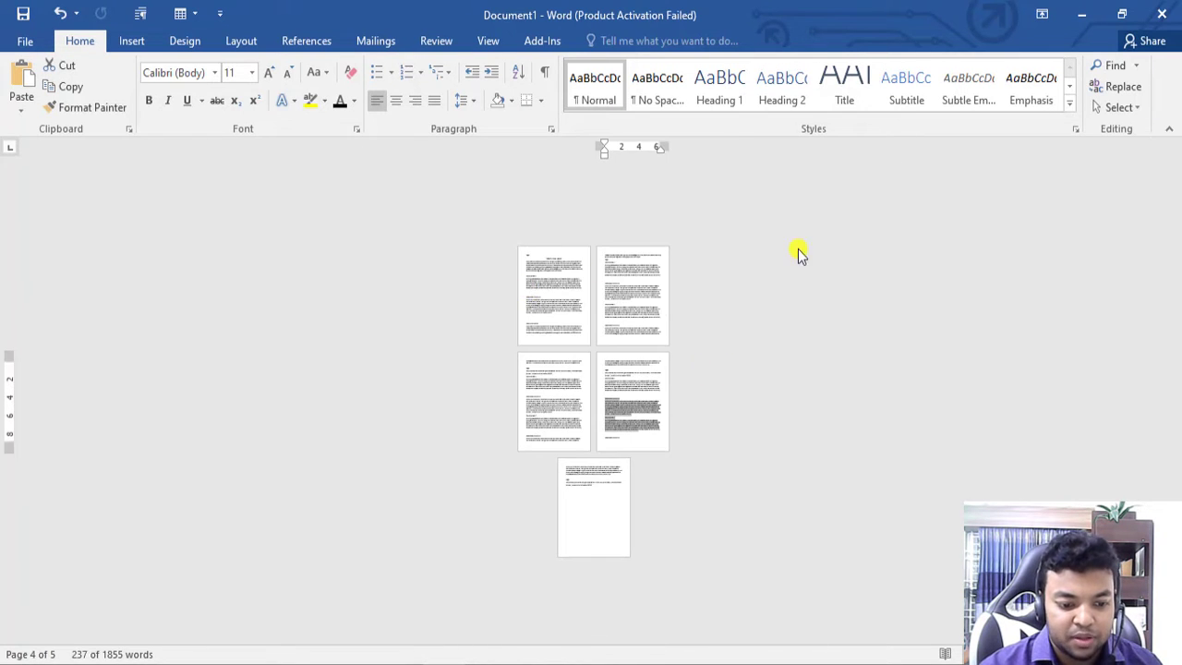
pyautogui.scroll(4, 758, 478)
pyautogui.scroll(1, 647, 462)
pyautogui.scroll(1, 618, 456)
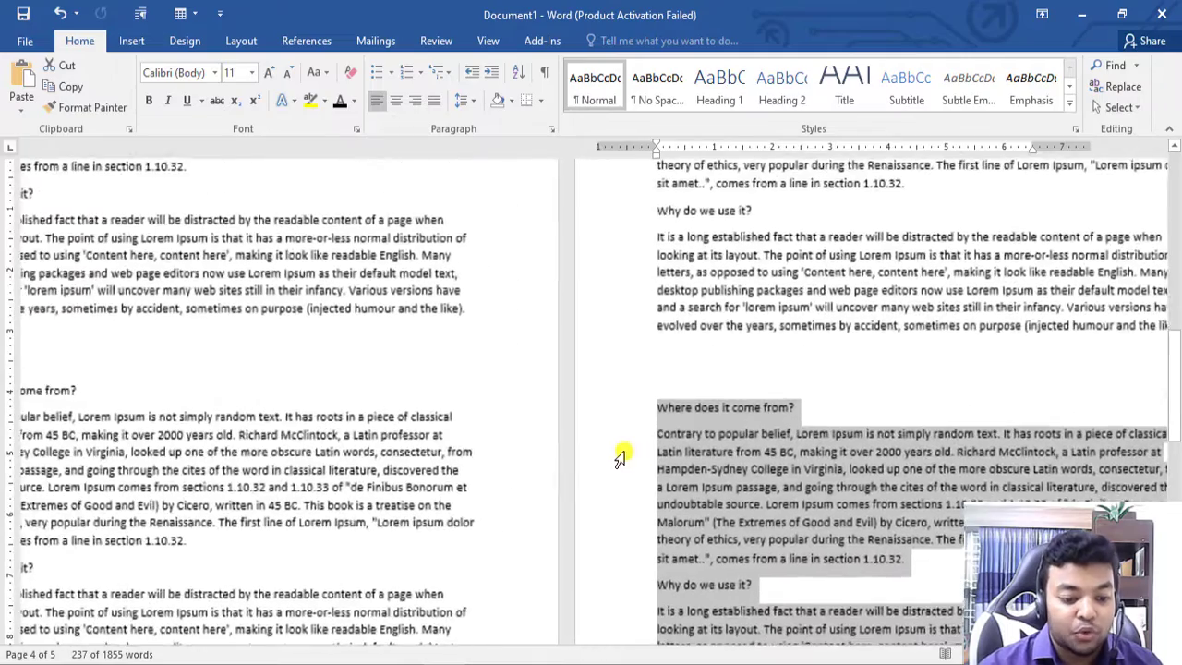
pyautogui.scroll(1, 624, 453)
pyautogui.moveTo(1174, 466); pyautogui.dragTo(1175, 174)
pyautogui.click(911, 335)
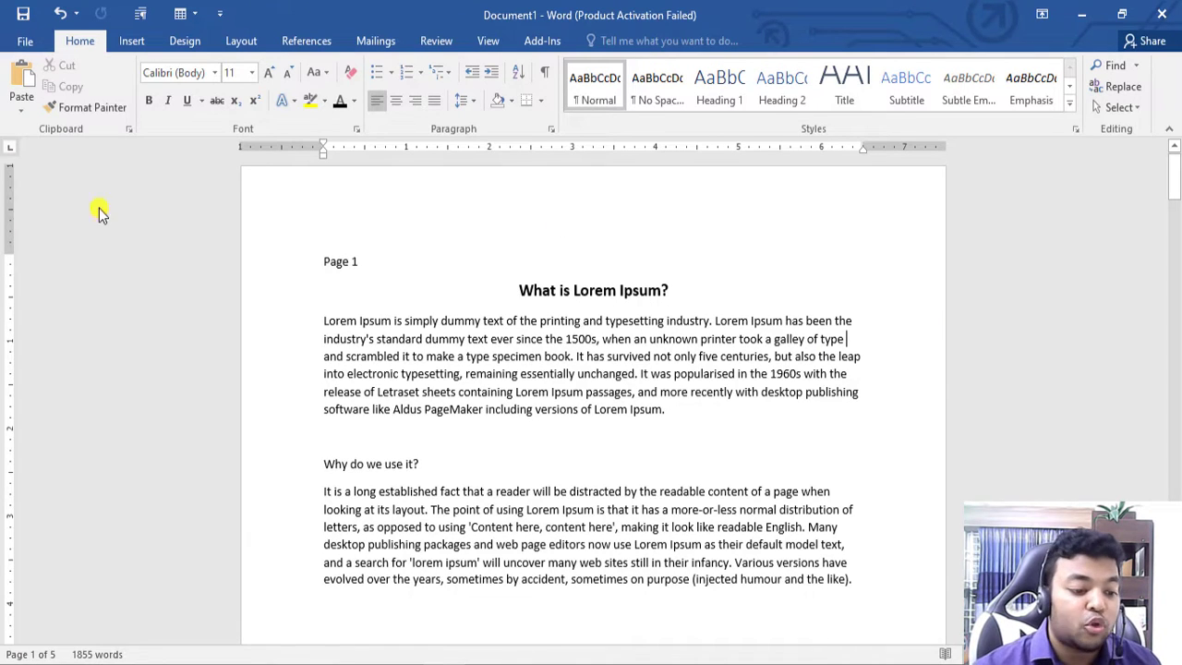
# - Apply a dotted Box page border to the whole document from Design > Page Borders
pyautogui.click(185, 40)
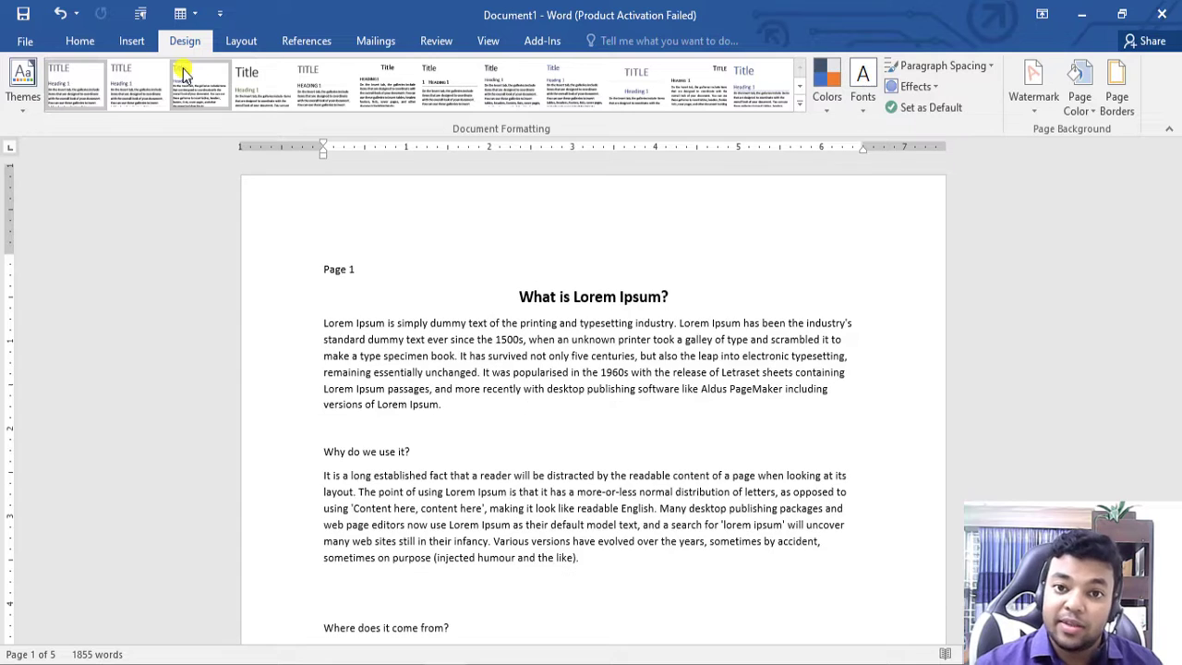
pyautogui.click(183, 72)
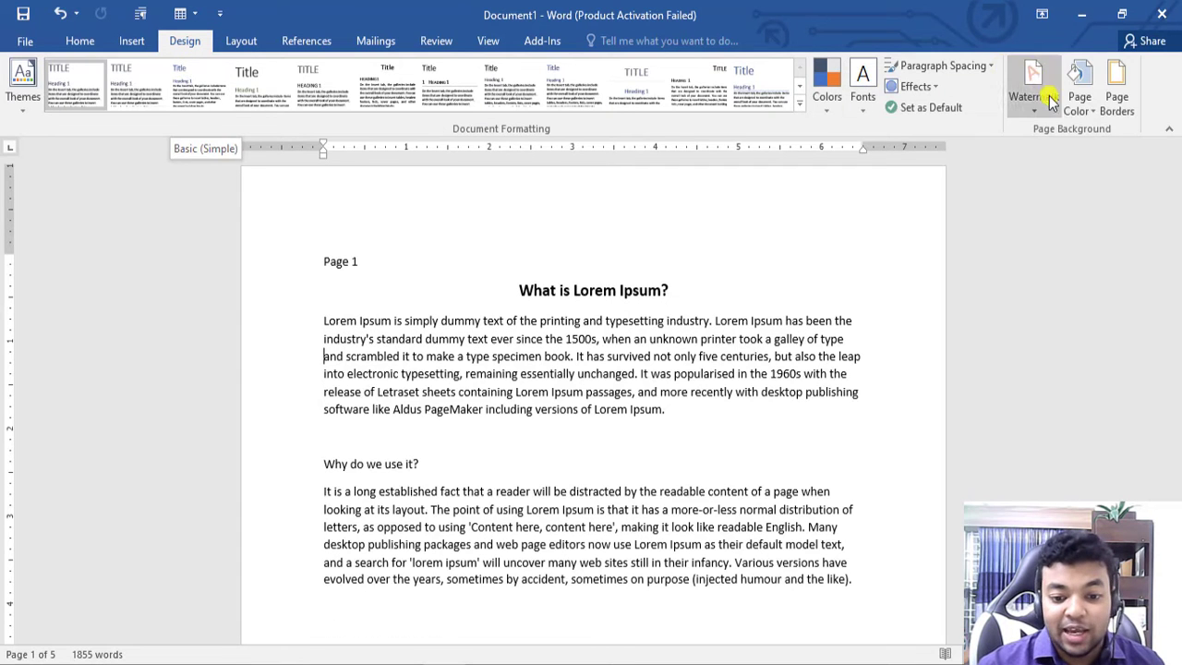
pyautogui.click(1122, 95)
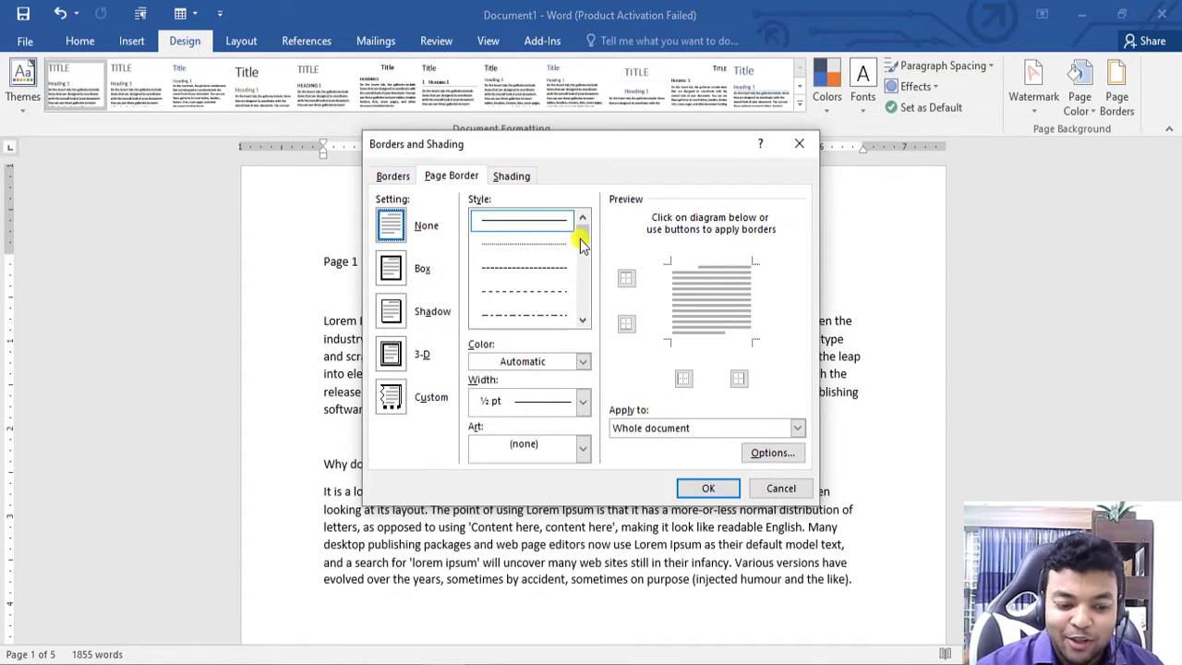
pyautogui.moveTo(580, 238)
pyautogui.mouseDown()
pyautogui.moveTo(580, 314)
pyautogui.moveTo(594, 236)
pyautogui.mouseUp()
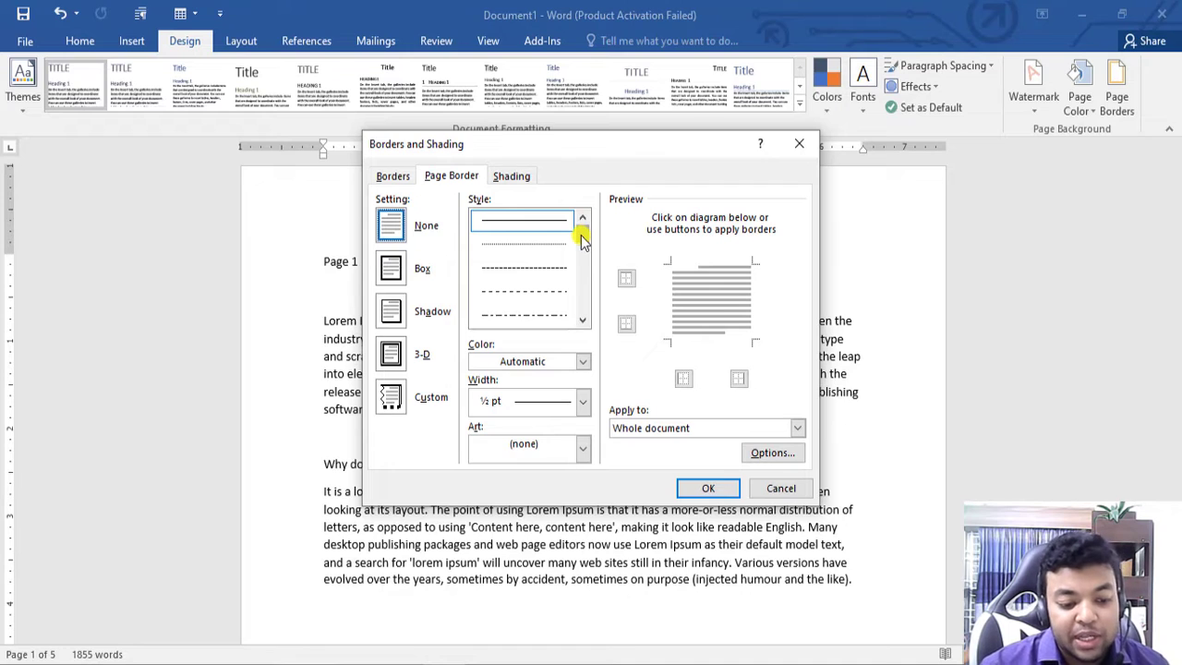
pyautogui.moveTo(582, 239)
pyautogui.mouseDown()
pyautogui.moveTo(583, 254)
pyautogui.moveTo(582, 232)
pyautogui.mouseUp()
pyautogui.click(522, 242)
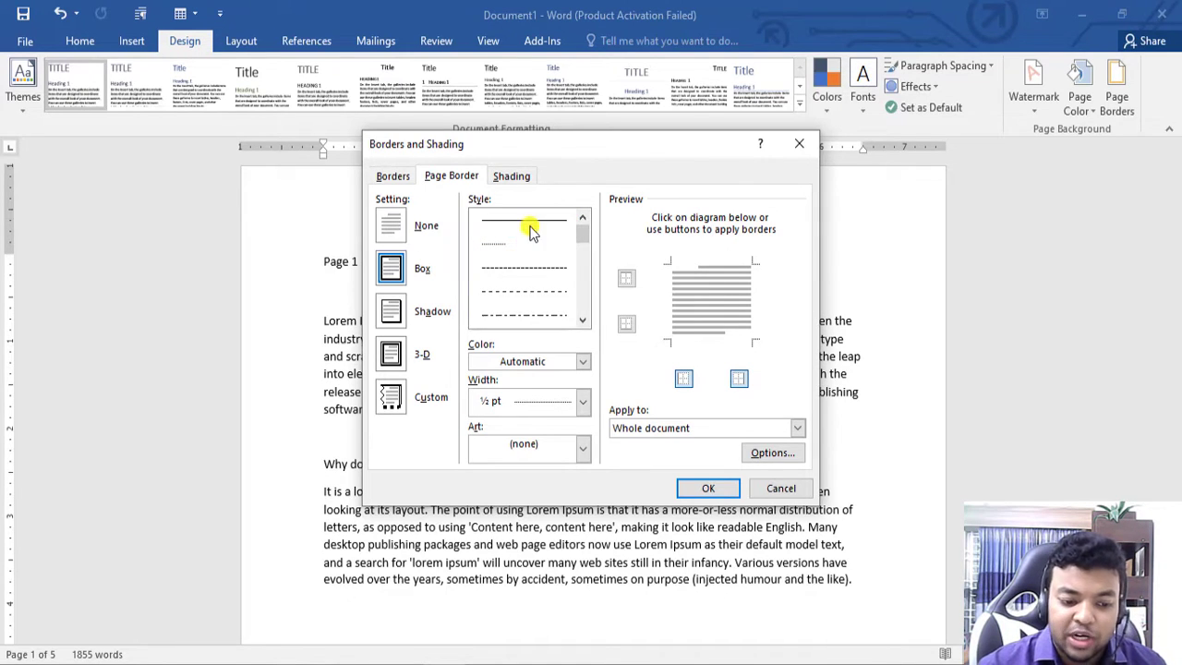
pyautogui.click(528, 242)
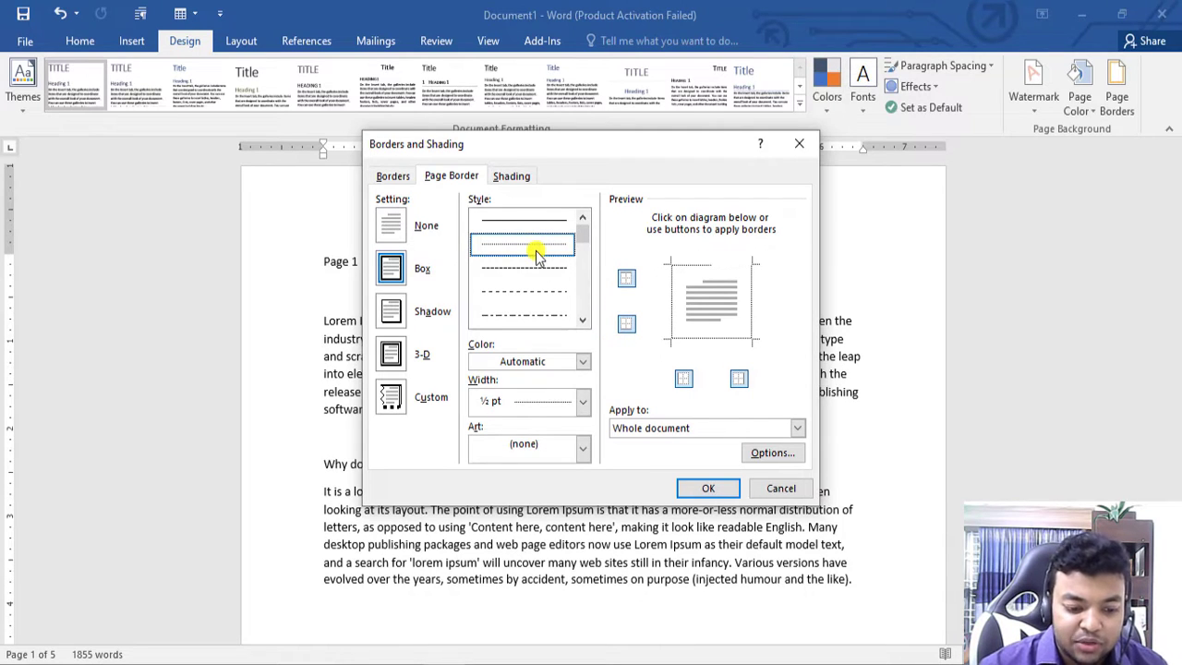
pyautogui.click(798, 429)
pyautogui.click(798, 428)
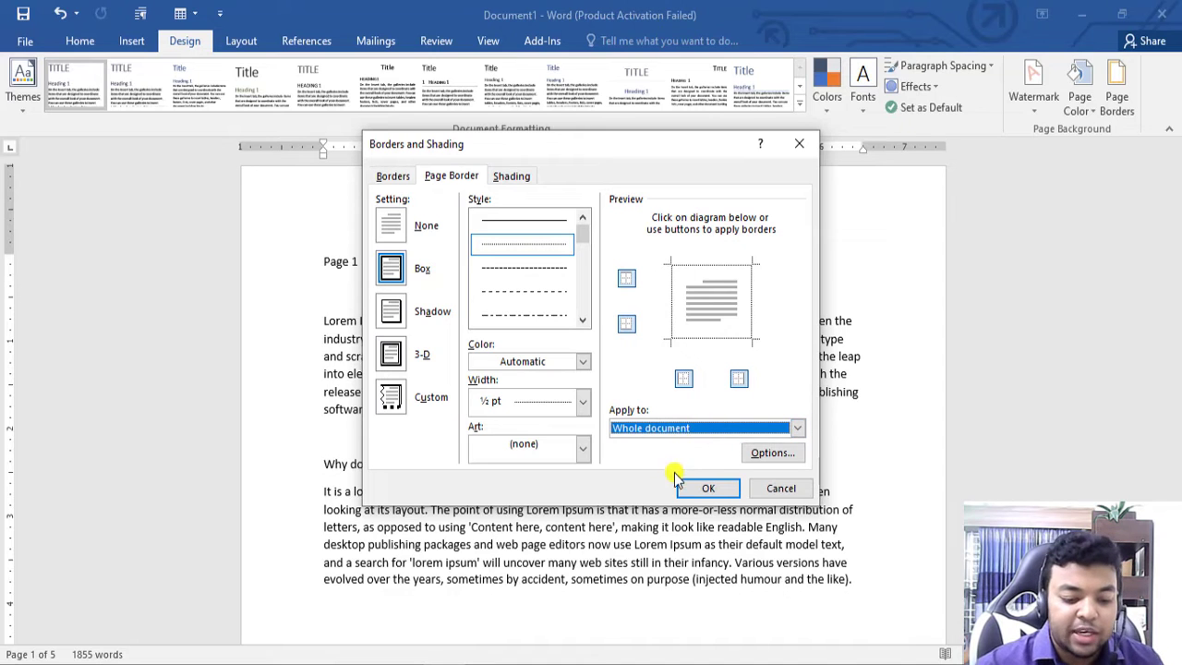
pyautogui.click(704, 492)
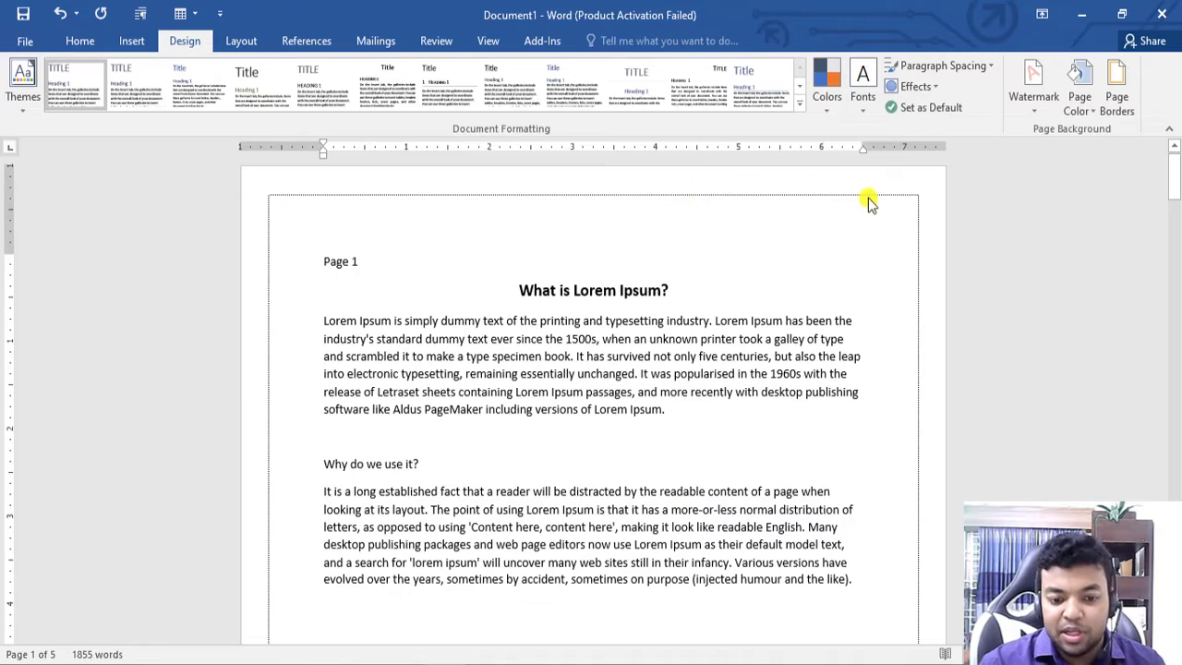
# - Scroll down and back up through the pages to check the dotted border
pyautogui.scroll(-4, 863, 219)
pyautogui.scroll(-4, 860, 216)
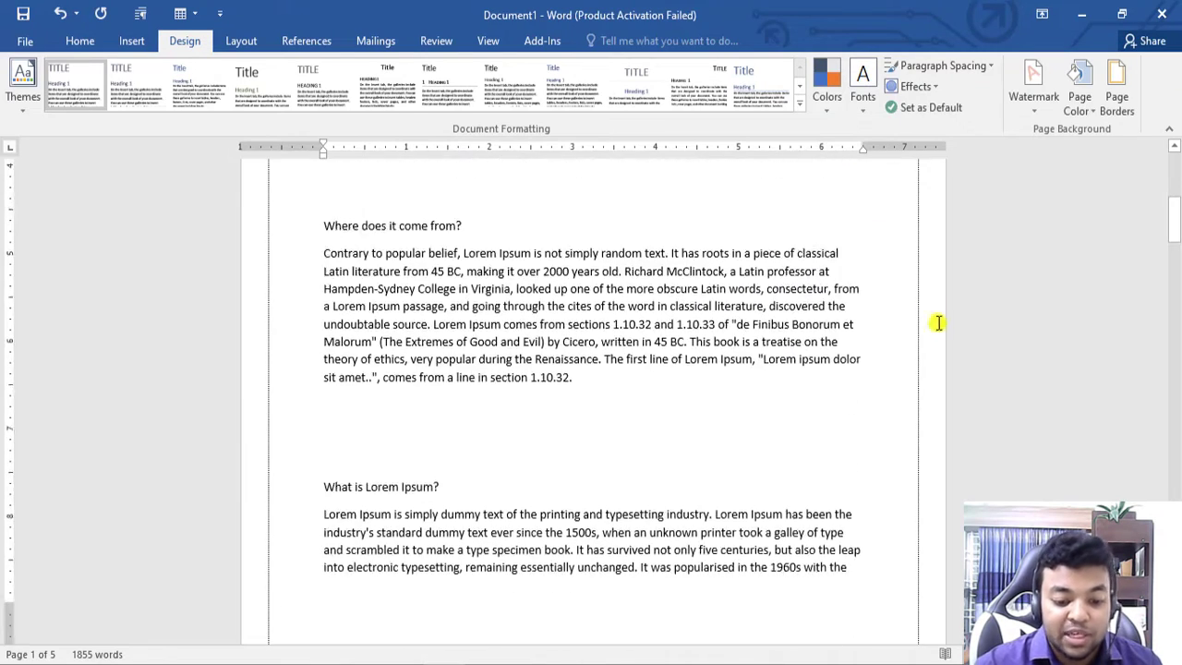
pyautogui.scroll(-4, 936, 324)
pyautogui.scroll(-3, 712, 428)
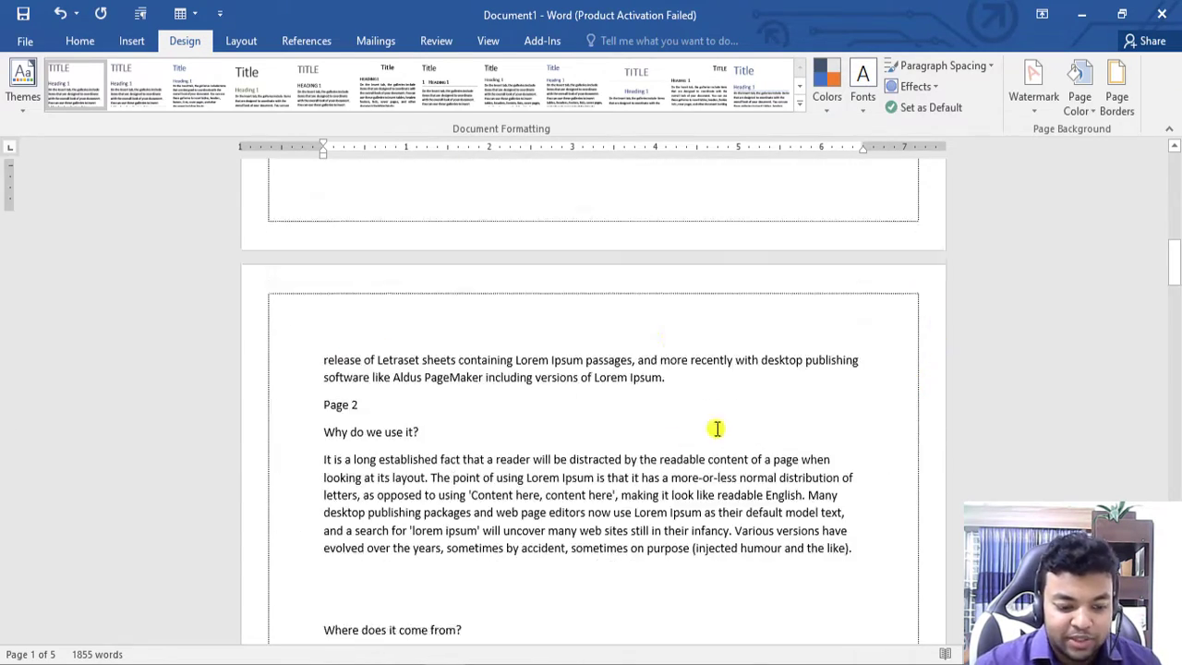
pyautogui.scroll(-2, 918, 250)
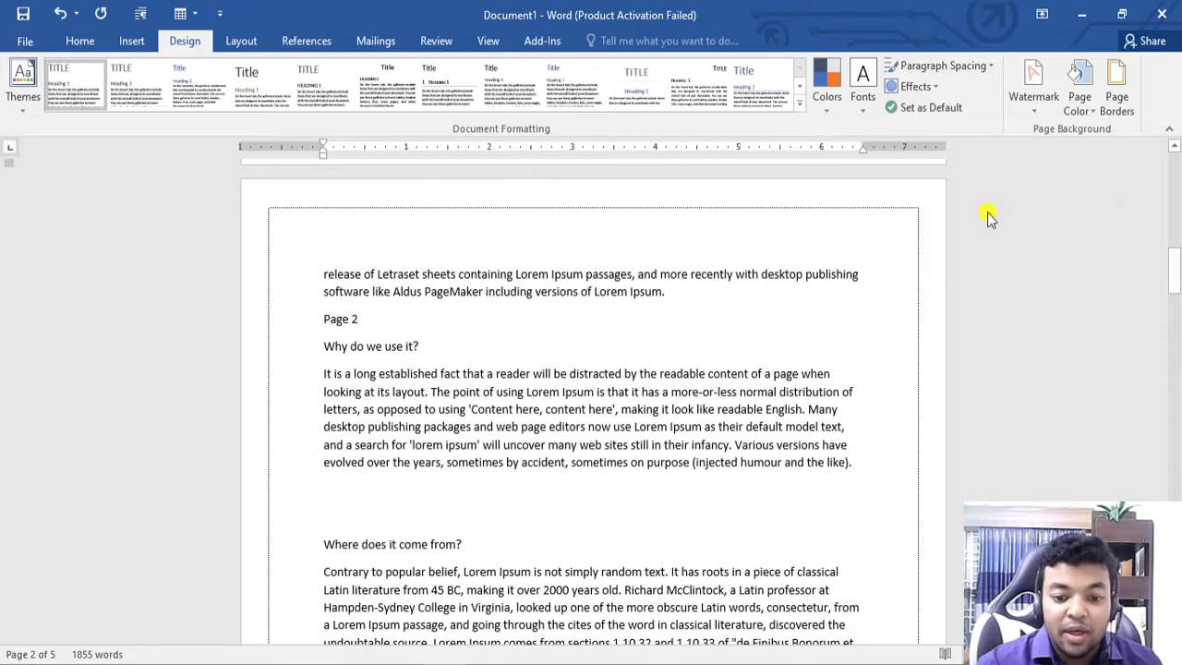
pyautogui.scroll(3, 893, 232)
pyautogui.scroll(4, 595, 360)
pyautogui.scroll(6, 595, 361)
pyautogui.scroll(5, 436, 303)
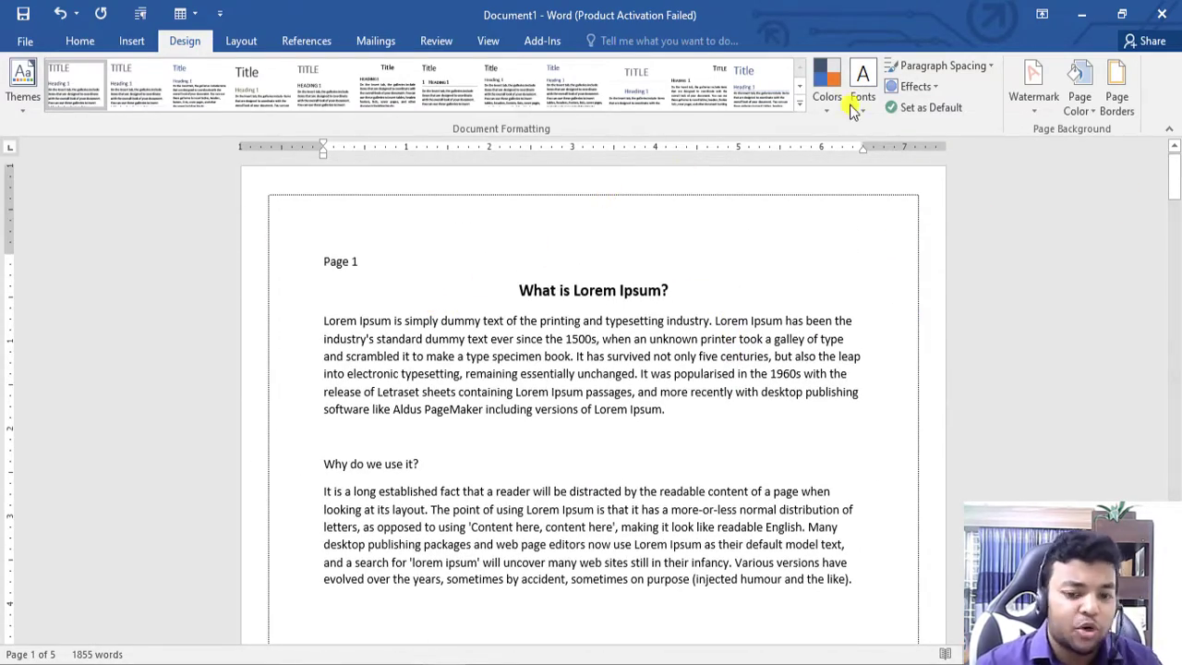
# - Switch the page border to a dashed line style
pyautogui.click(1119, 92)
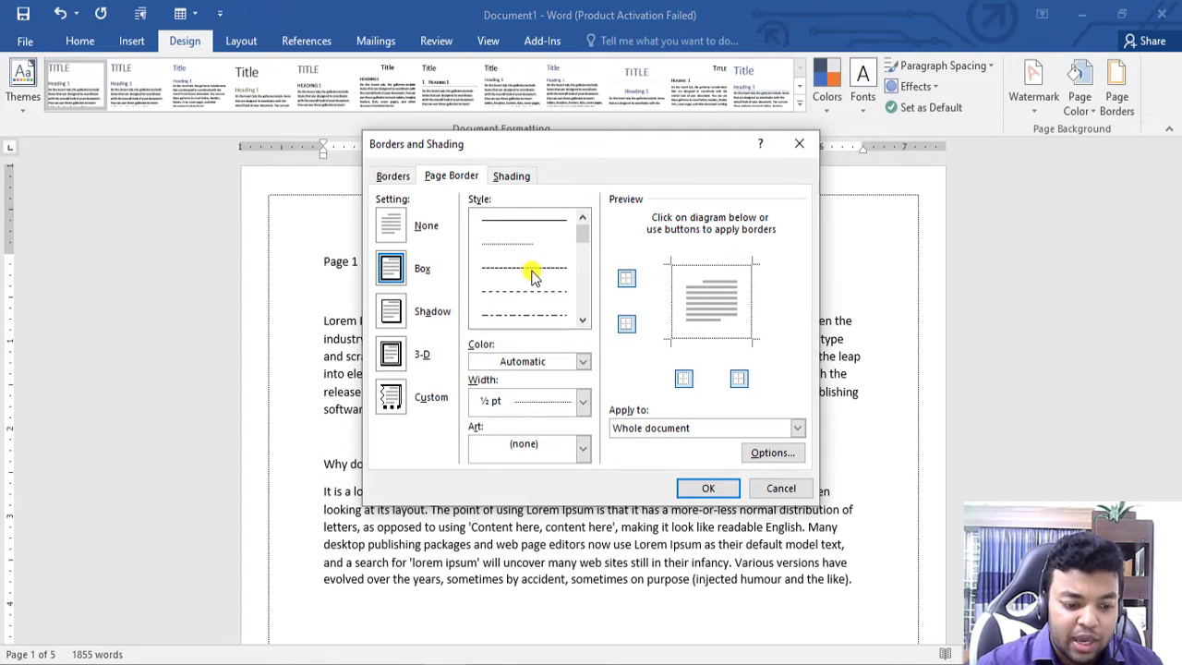
pyautogui.click(531, 294)
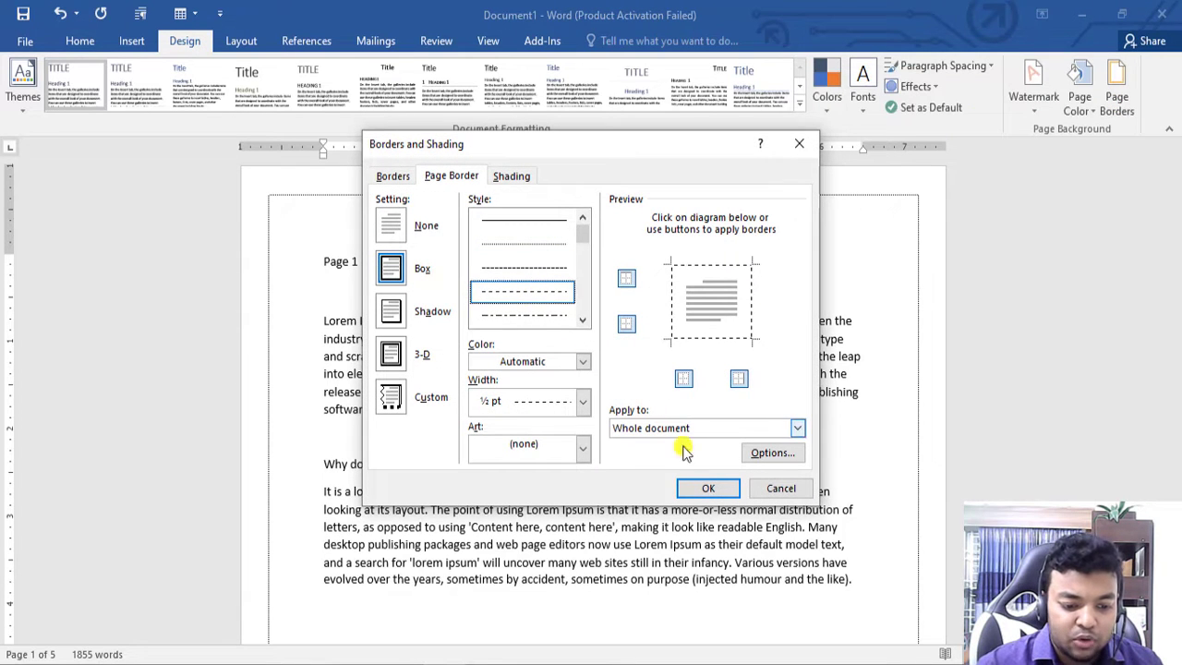
pyautogui.click(701, 488)
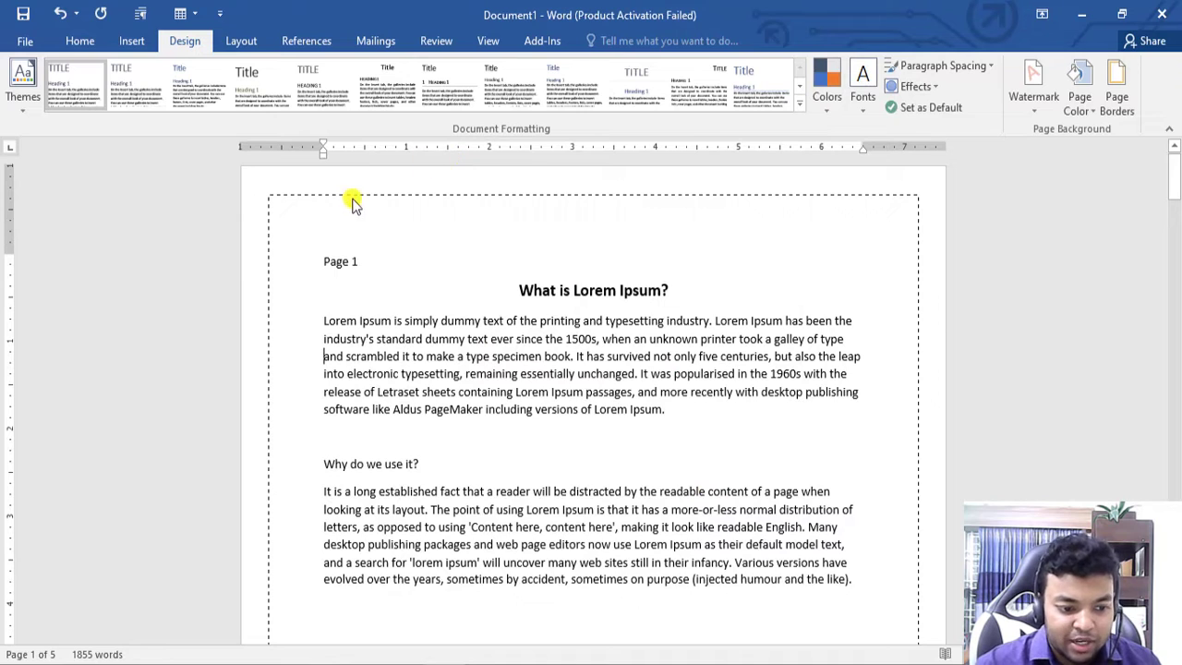
# - Change the page border to the solid single-line style
pyautogui.click(1117, 97)
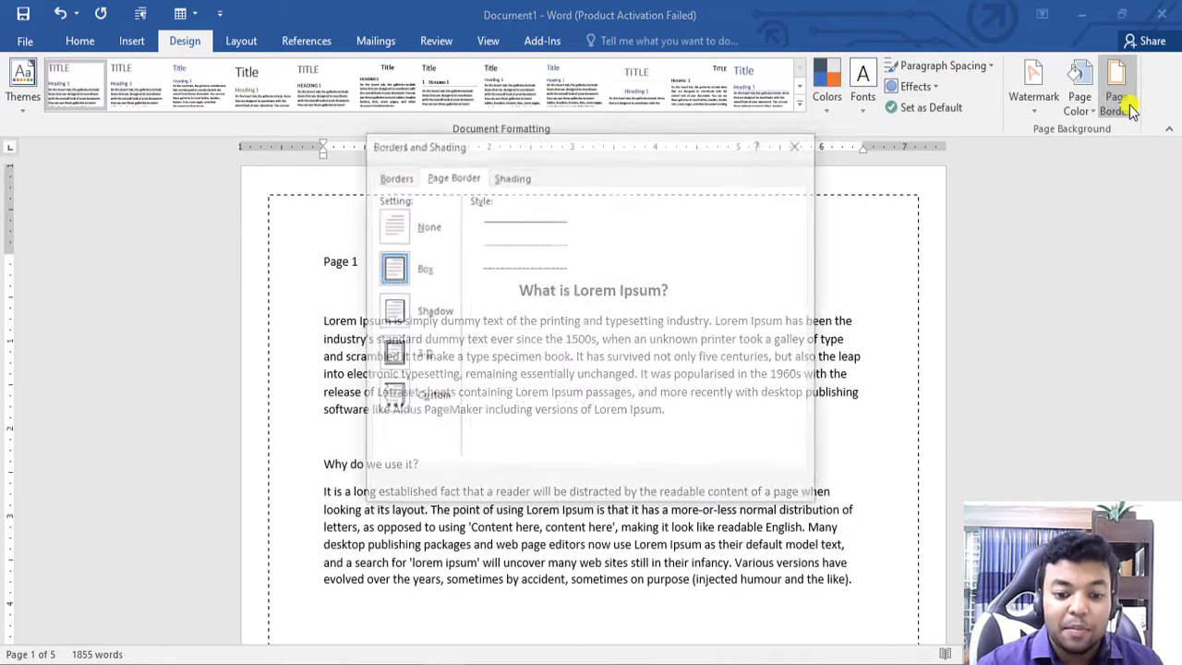
pyautogui.scroll(-1, 584, 239)
pyautogui.scroll(-1, 585, 239)
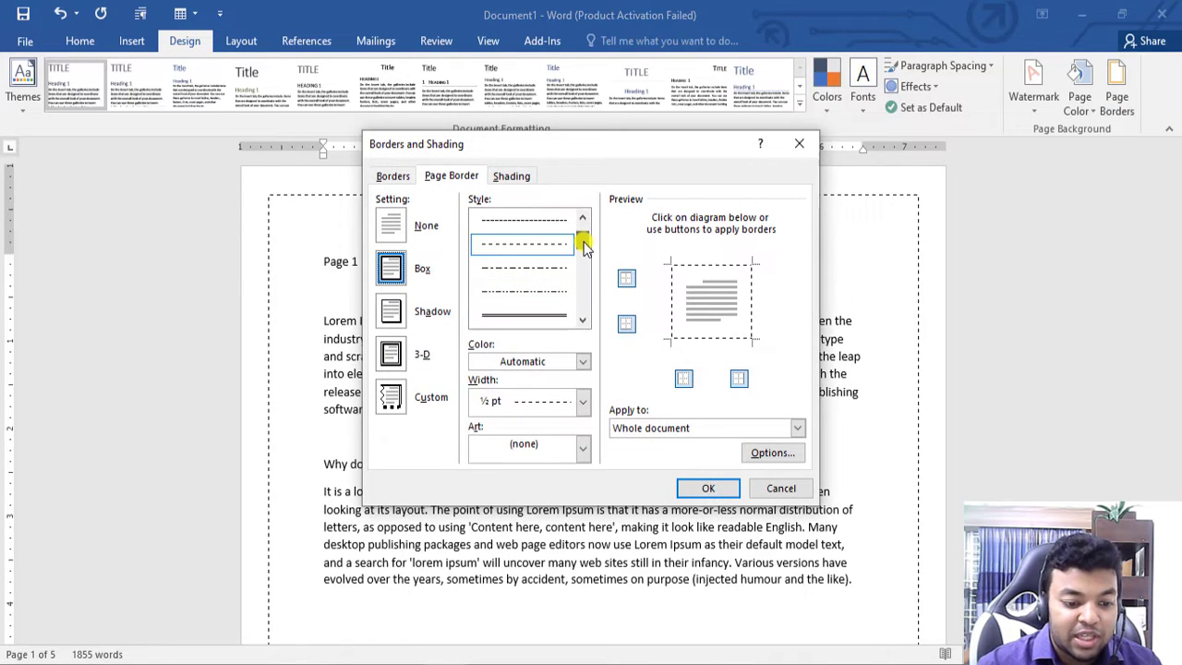
pyautogui.scroll(-1, 584, 240)
pyautogui.click(516, 298)
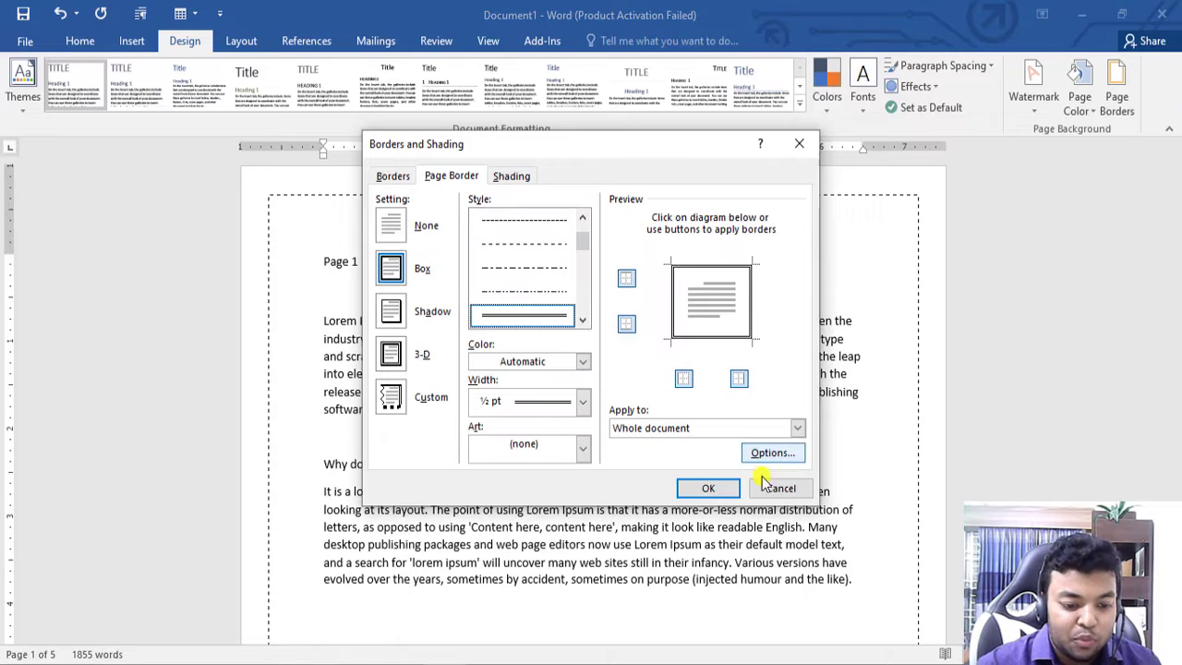
pyautogui.click(708, 488)
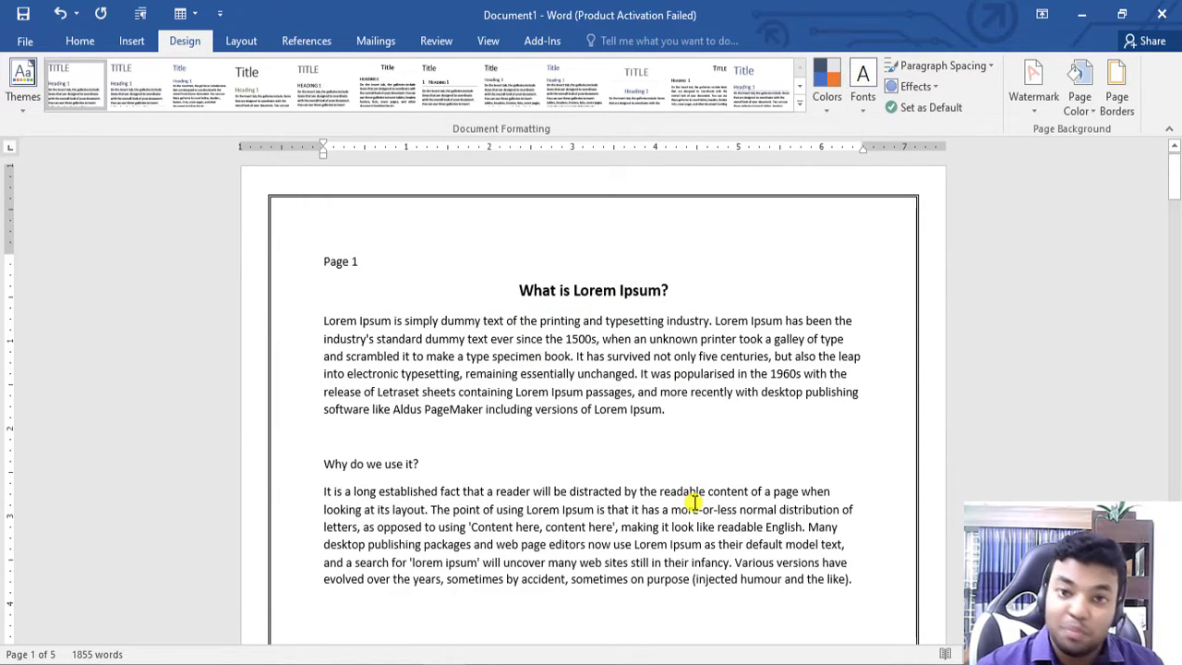
# - Scroll through the pages to review the solid line border
pyautogui.scroll(-5, 601, 376)
pyautogui.scroll(-5, 608, 381)
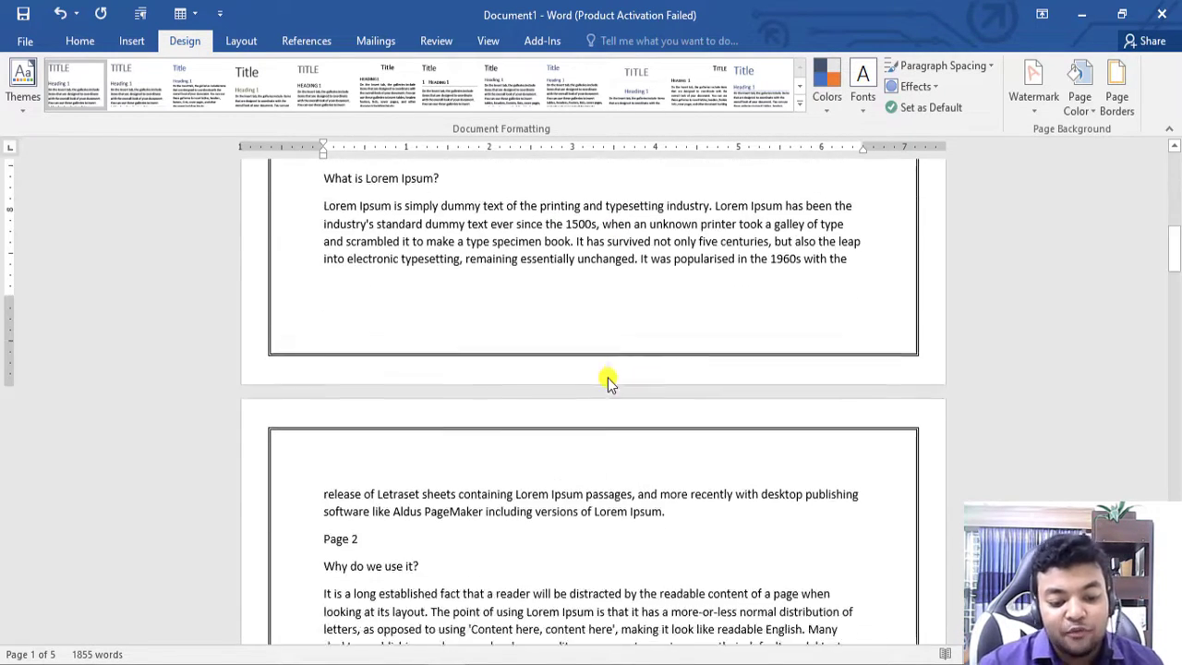
pyautogui.scroll(-5, 608, 381)
pyautogui.scroll(-2, 608, 380)
pyautogui.scroll(-5, 609, 380)
pyautogui.scroll(-5, 610, 379)
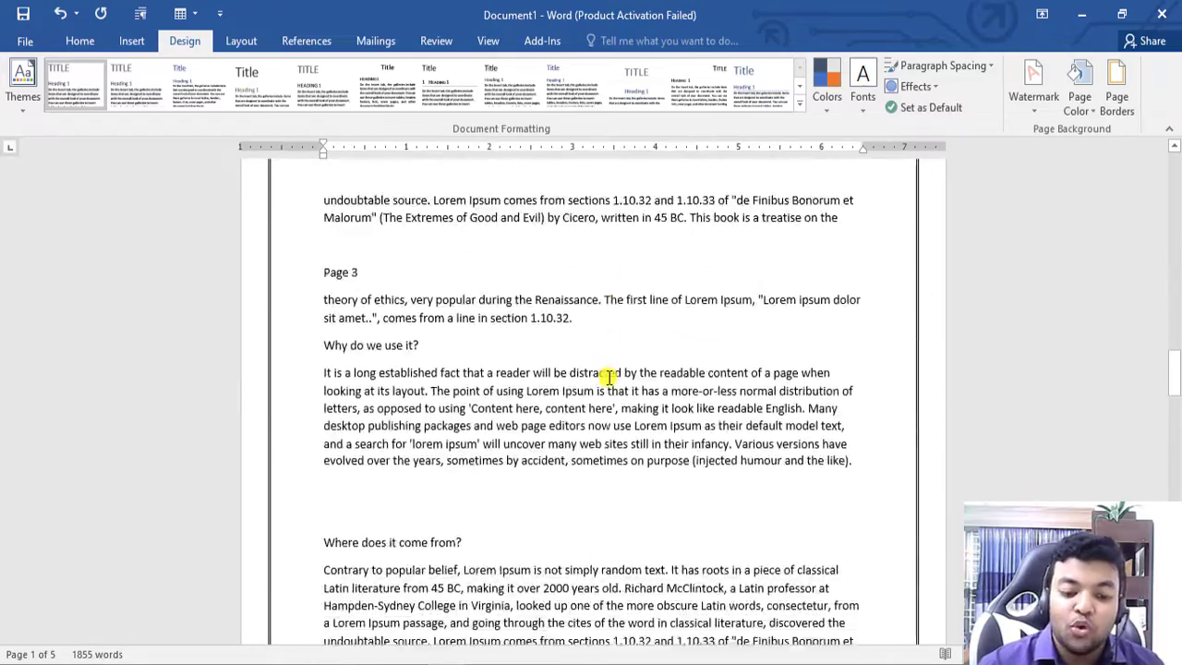
pyautogui.scroll(-2, 609, 379)
pyautogui.scroll(5, 610, 379)
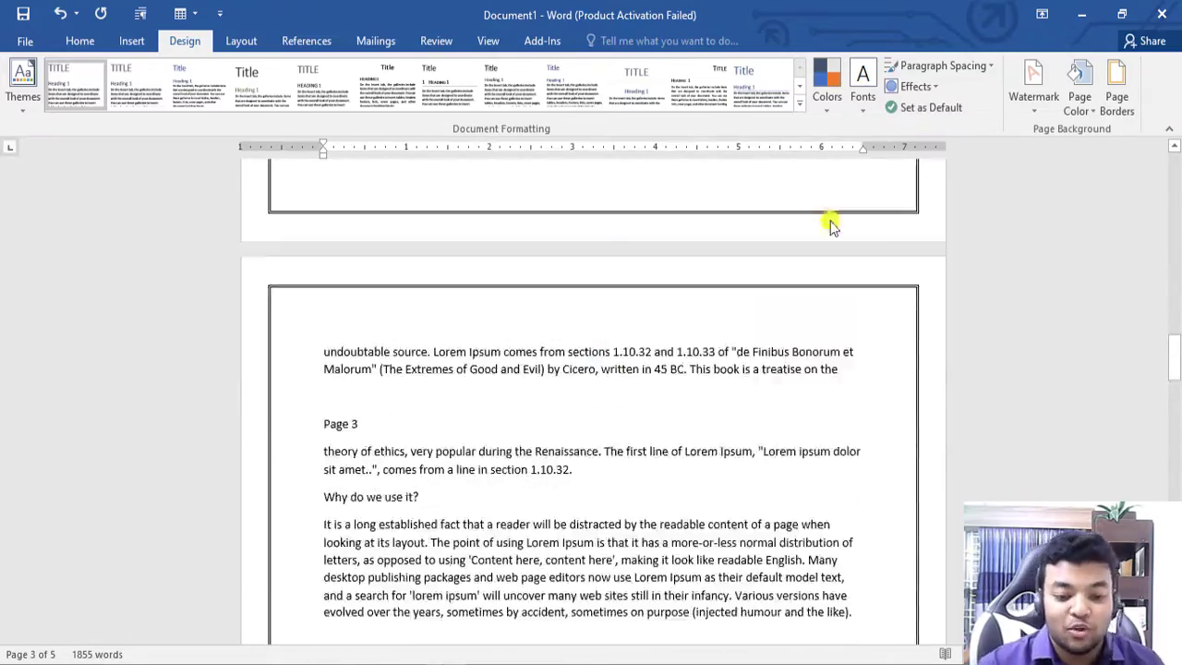
pyautogui.scroll(5, 826, 219)
pyautogui.scroll(5, 652, 175)
pyautogui.scroll(5, 726, 264)
pyautogui.scroll(2, 665, 249)
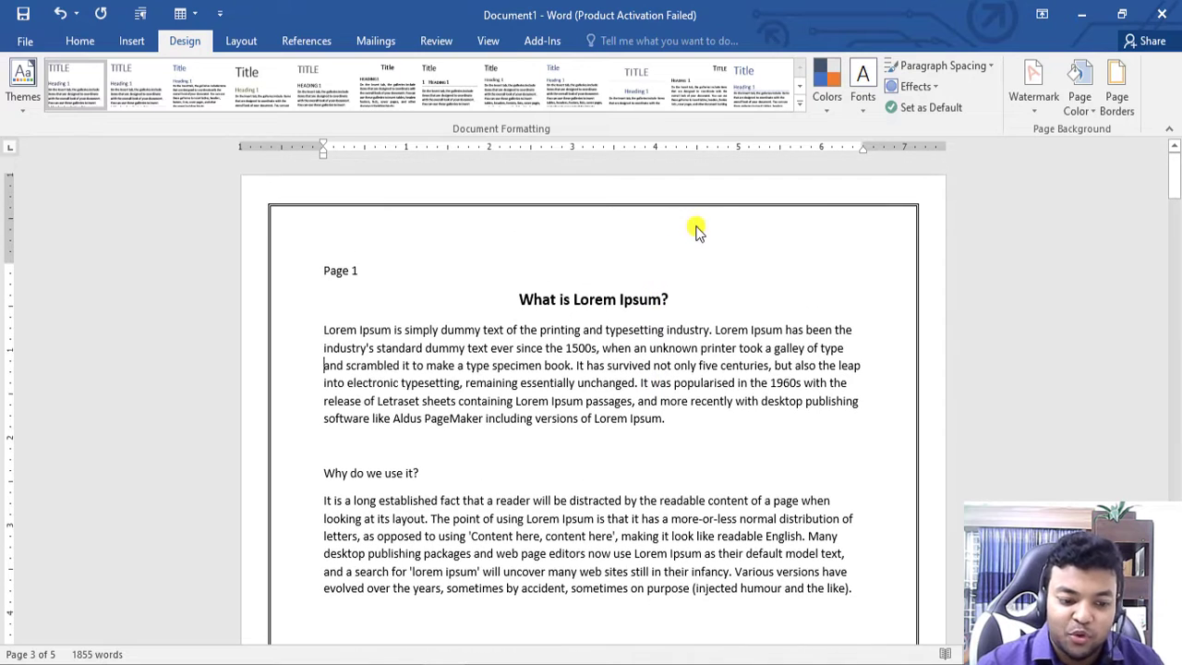
# - Set the solid page border's colour to a blue standard colour
pyautogui.click(1117, 92)
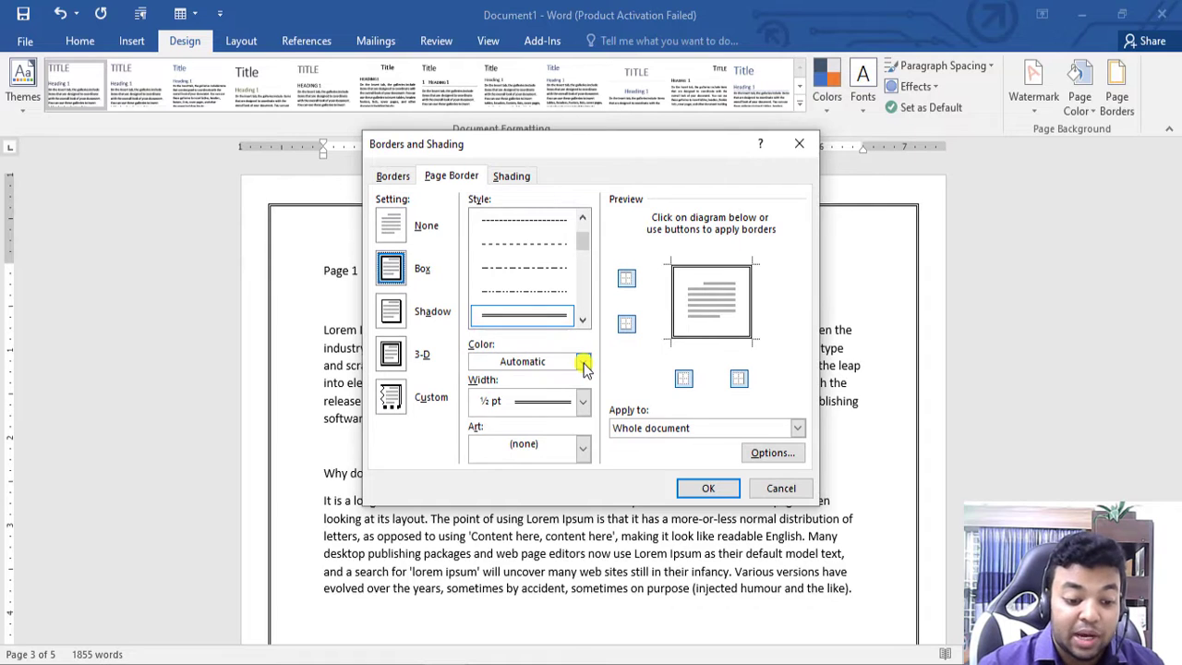
pyautogui.click(584, 363)
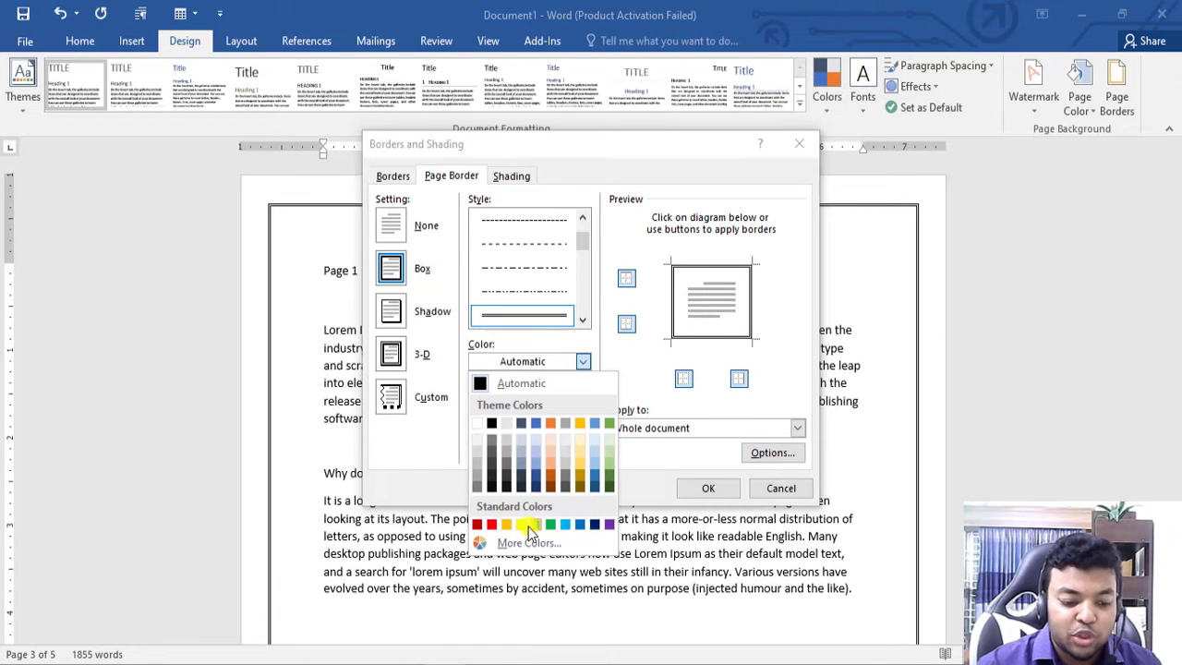
pyautogui.click(580, 531)
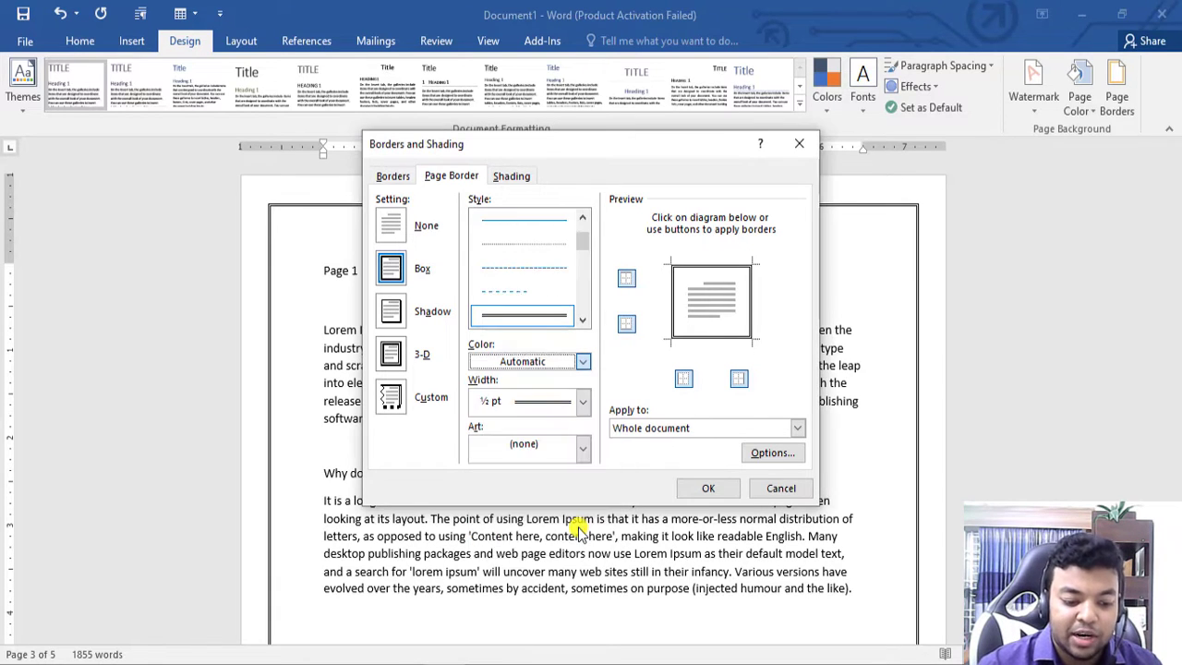
pyautogui.click(708, 494)
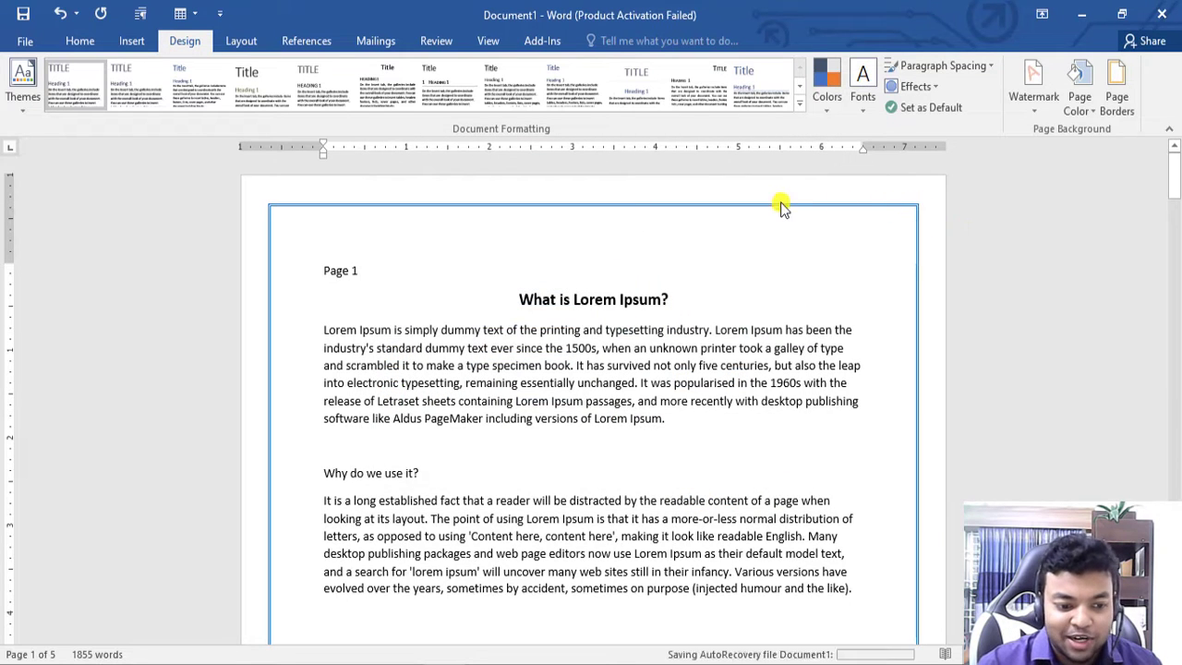
# - Set the blue page border width to 2¼ pt
pyautogui.click(1117, 92)
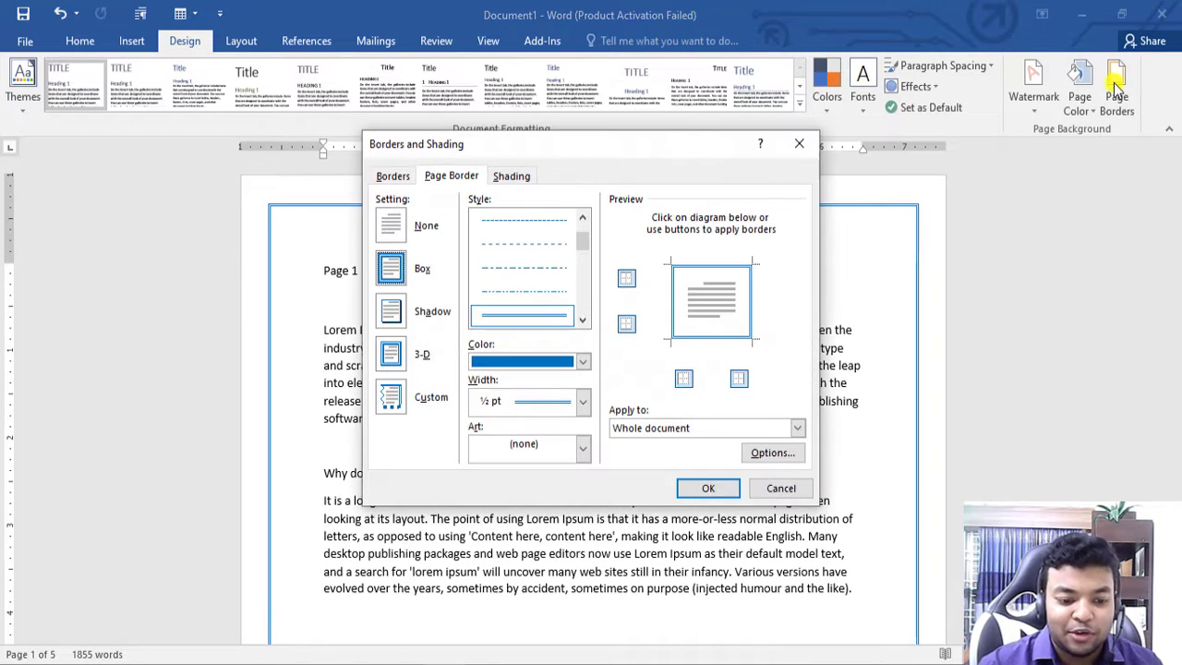
pyautogui.click(580, 403)
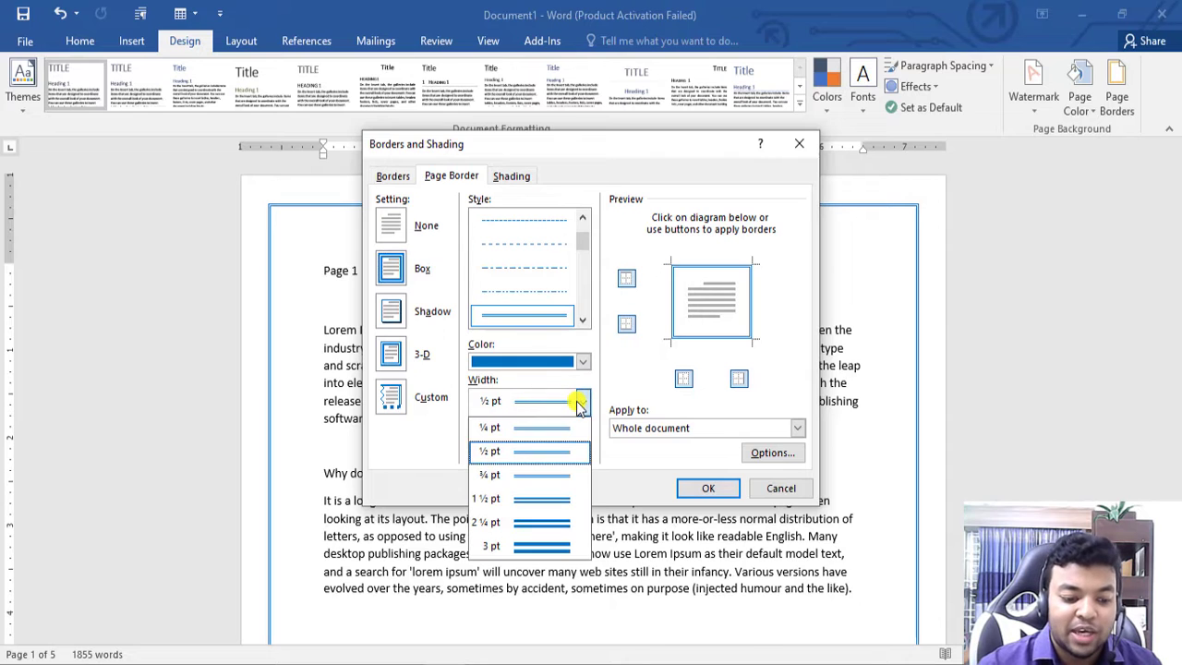
pyautogui.click(544, 525)
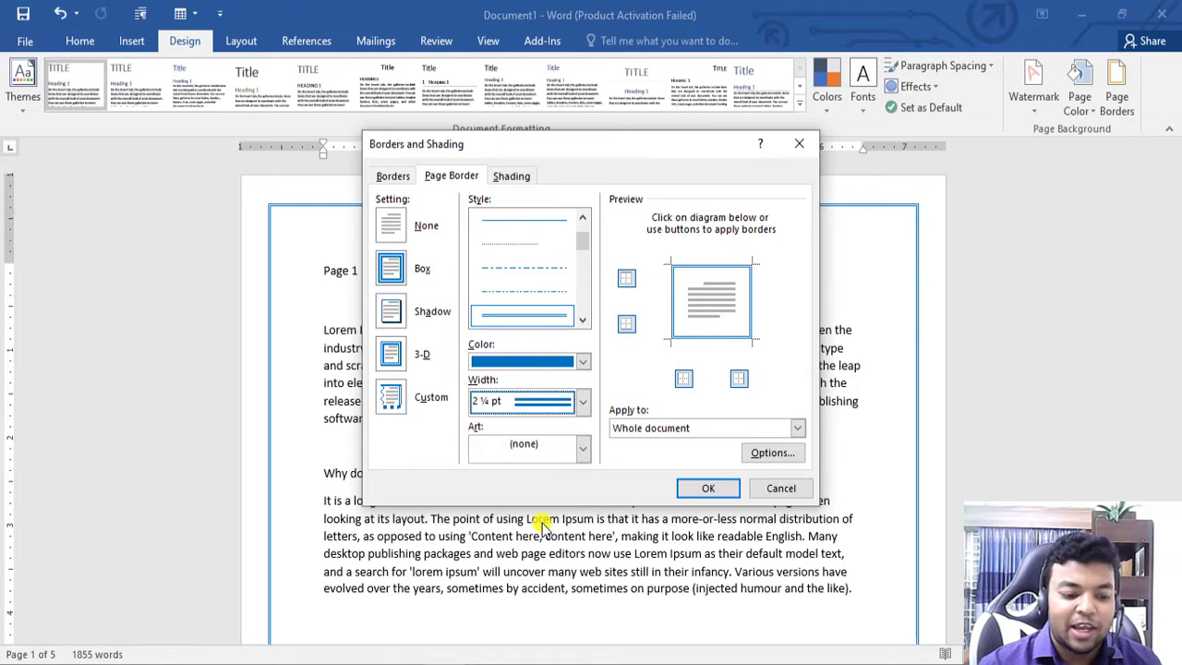
pyautogui.click(704, 489)
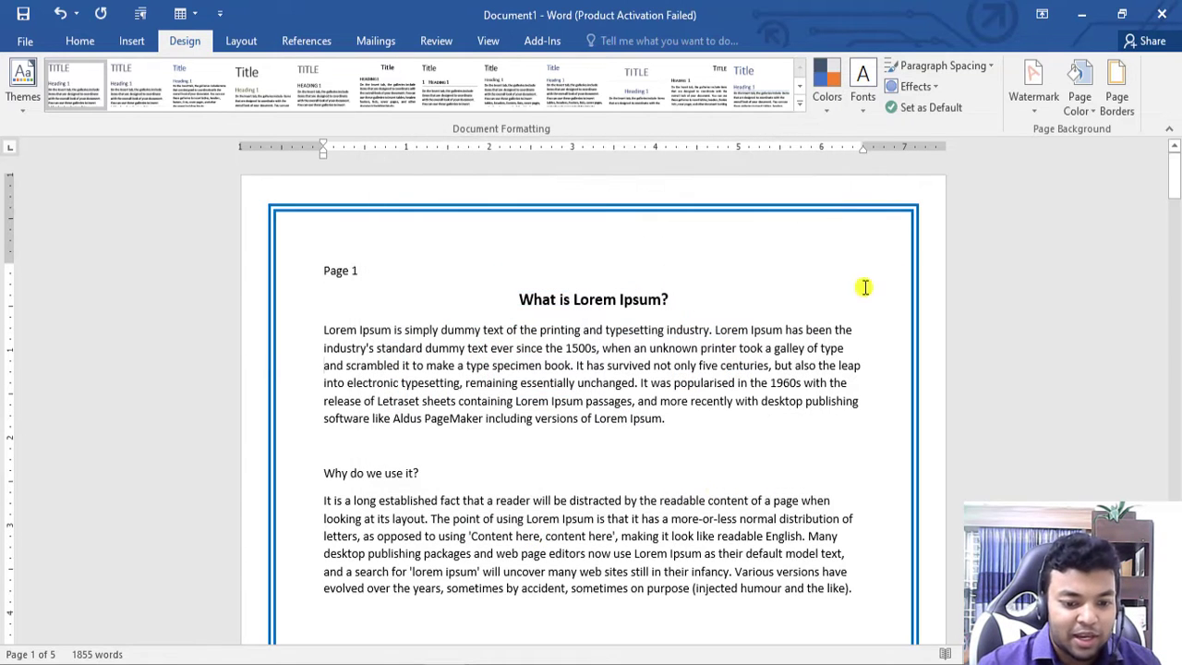
# - Scroll through the pages to check the thicker border, then select the heading
pyautogui.scroll(-5, 895, 251)
pyautogui.scroll(-3, 900, 323)
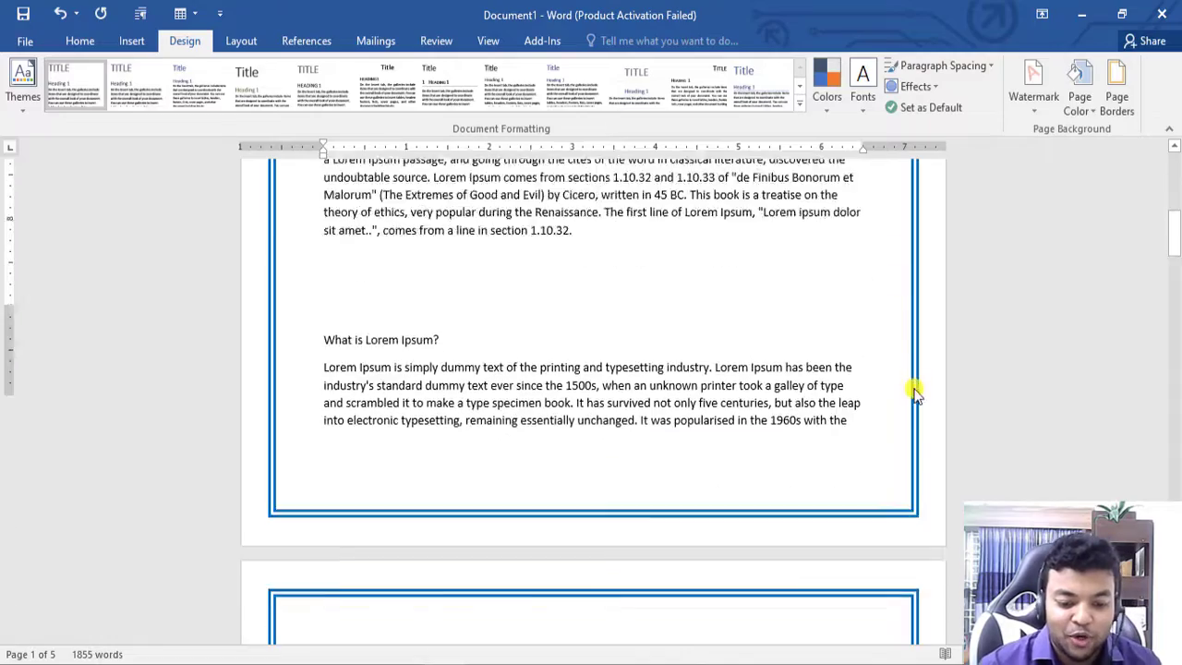
pyautogui.scroll(-10, 913, 397)
pyautogui.scroll(3, 910, 397)
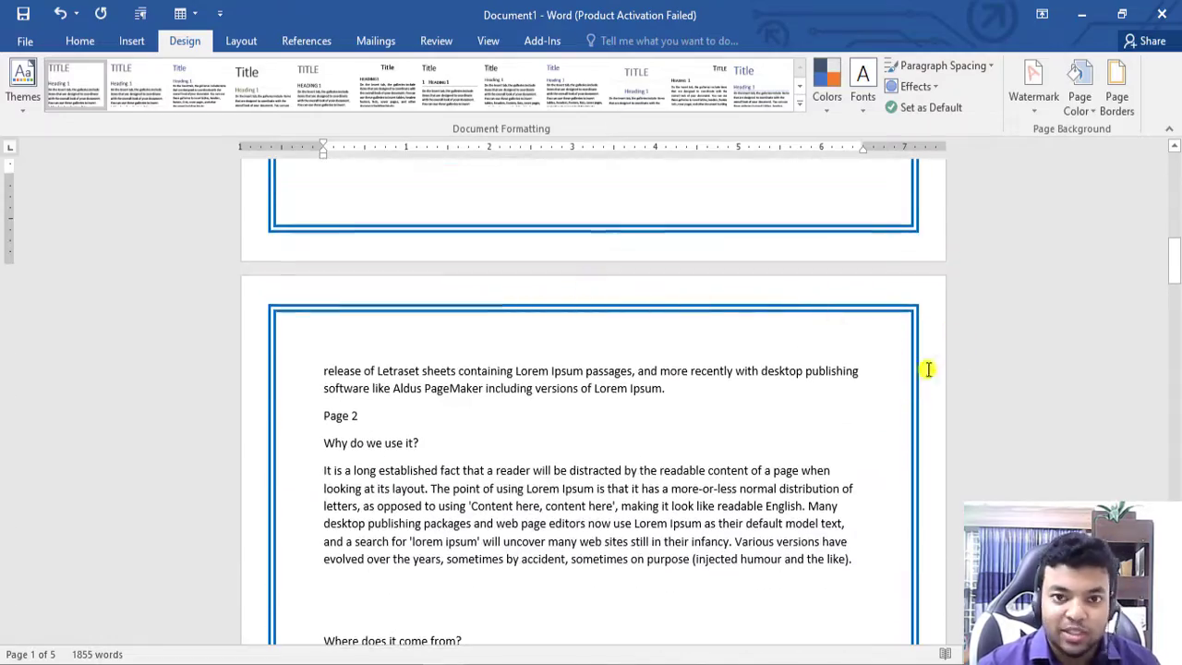
pyautogui.scroll(-5, 802, 380)
pyautogui.scroll(6, 800, 384)
pyautogui.scroll(2, 802, 379)
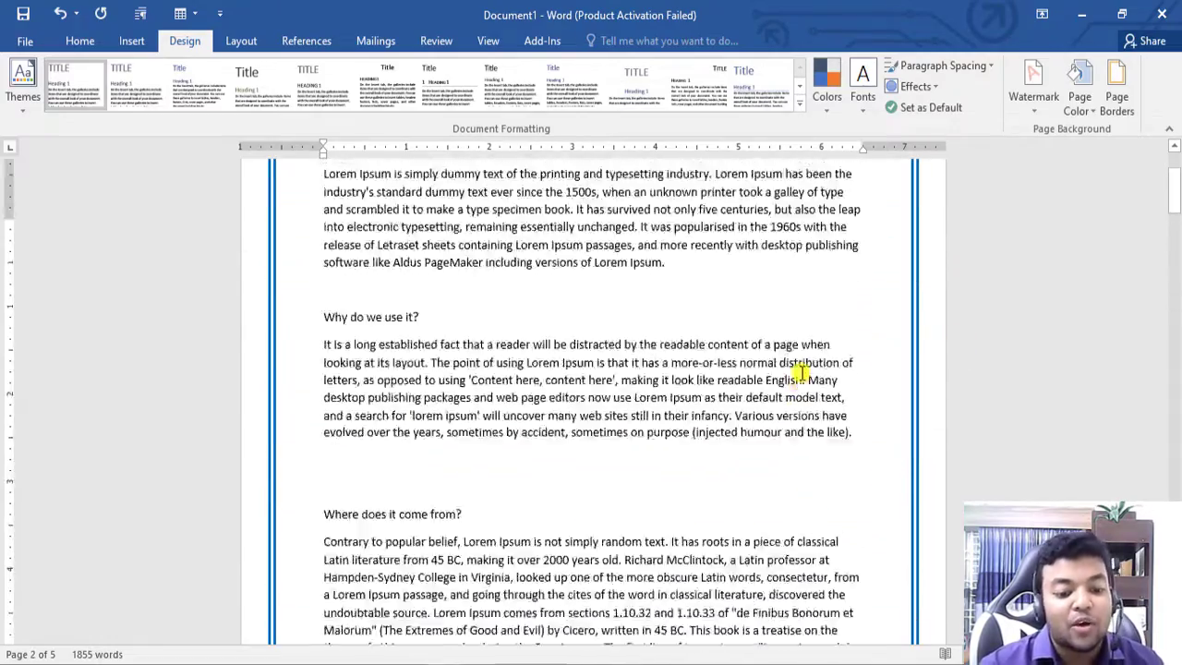
pyautogui.scroll(2, 802, 379)
pyautogui.moveTo(678, 299); pyautogui.dragTo(519, 299)
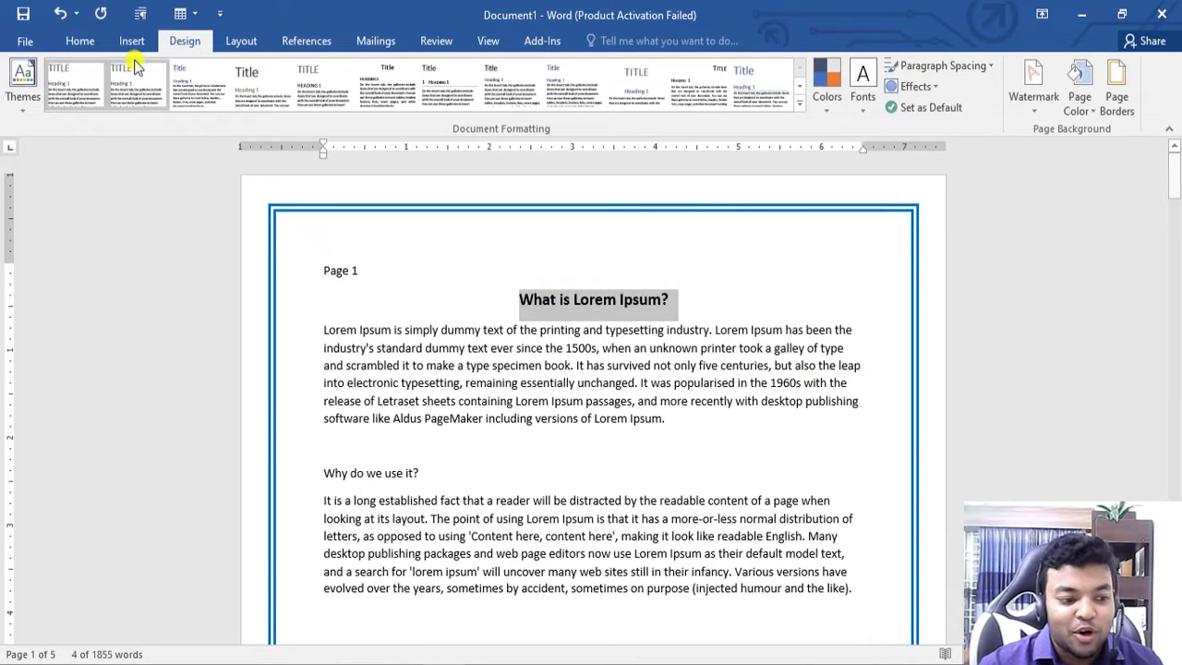
# - Make the 'What is Lorem Ipsum?' heading text blue with Home > Font Color
pyautogui.click(79, 40)
pyautogui.click(351, 102)
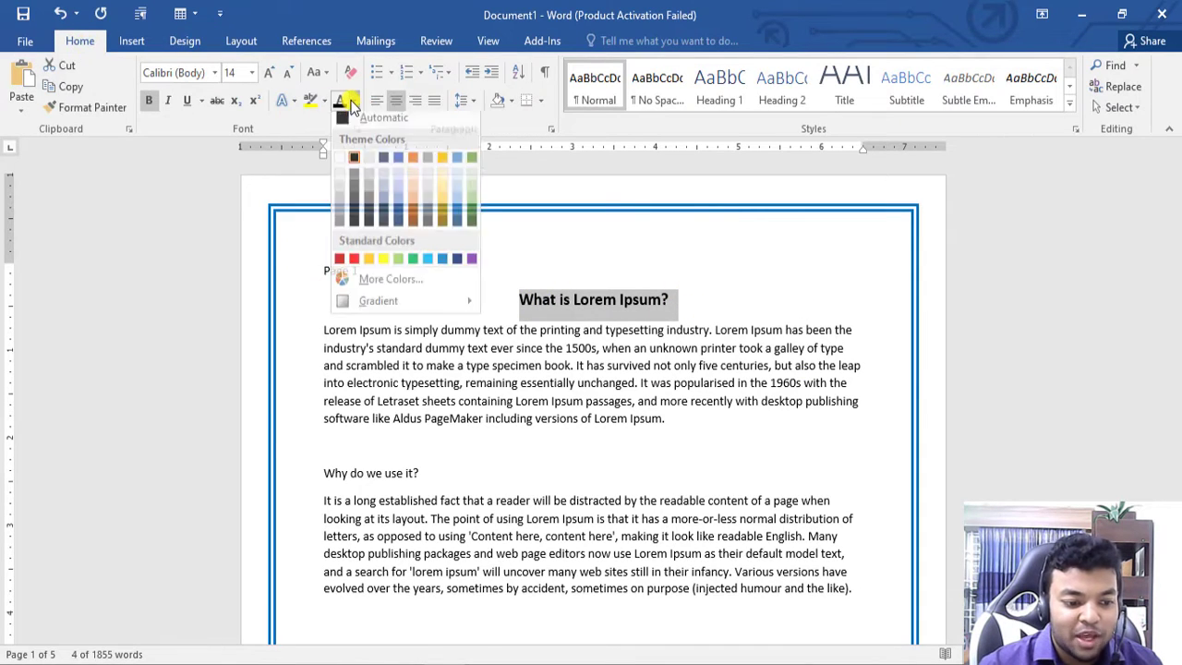
pyautogui.click(398, 164)
pyautogui.click(915, 335)
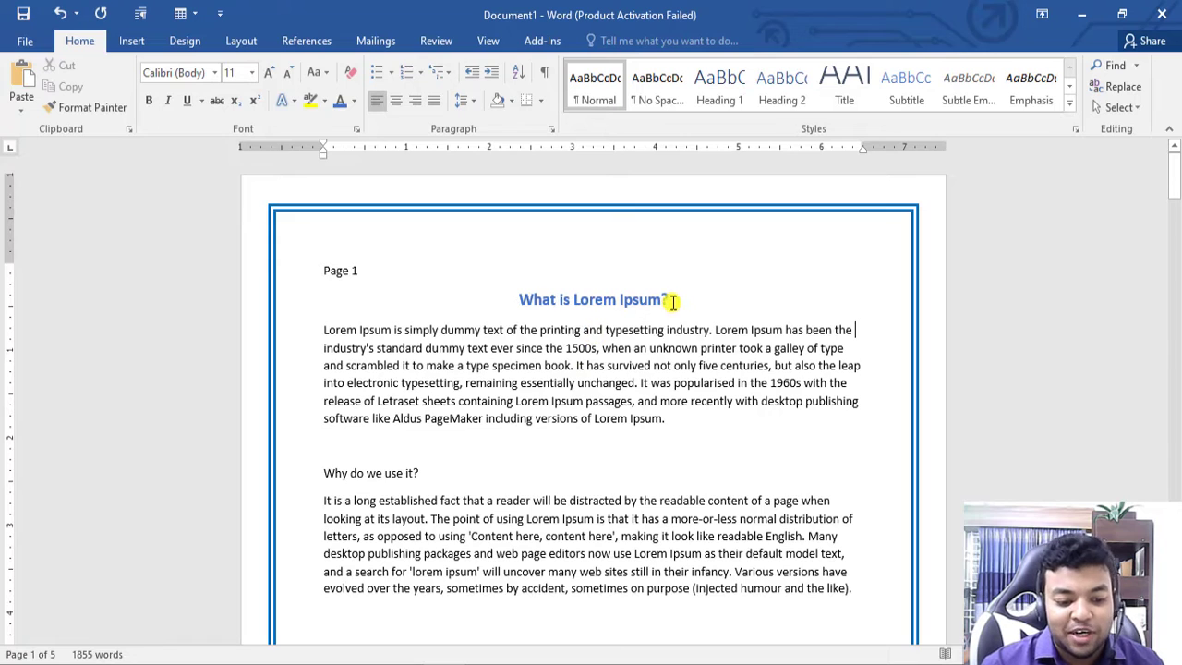
pyautogui.moveTo(673, 298); pyautogui.dragTo(501, 295)
pyautogui.click(755, 262)
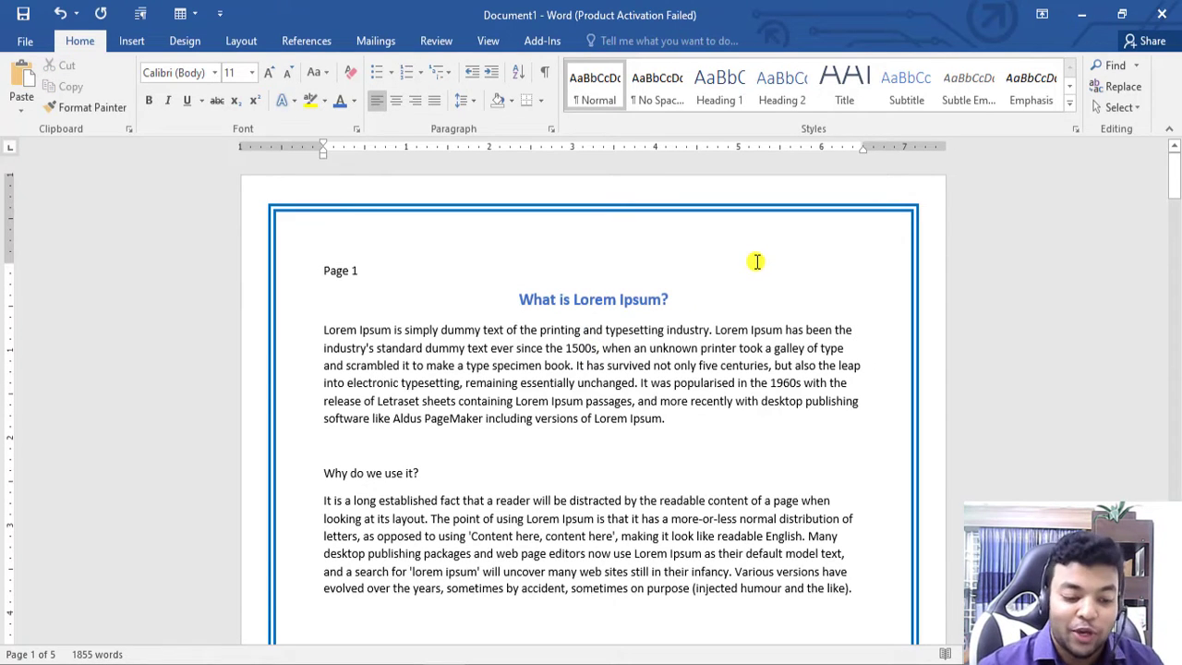
pyautogui.scroll(-2, 1140, 118)
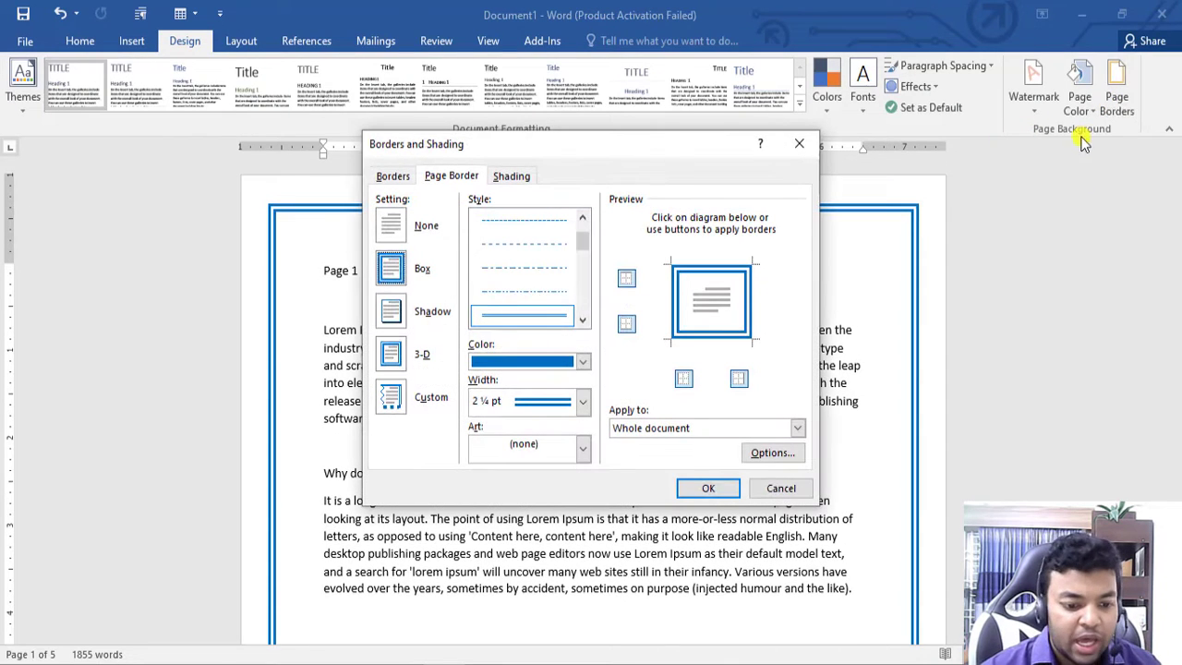
# - Give the blue page border the Shadow setting after trying Custom sides
pyautogui.click(395, 312)
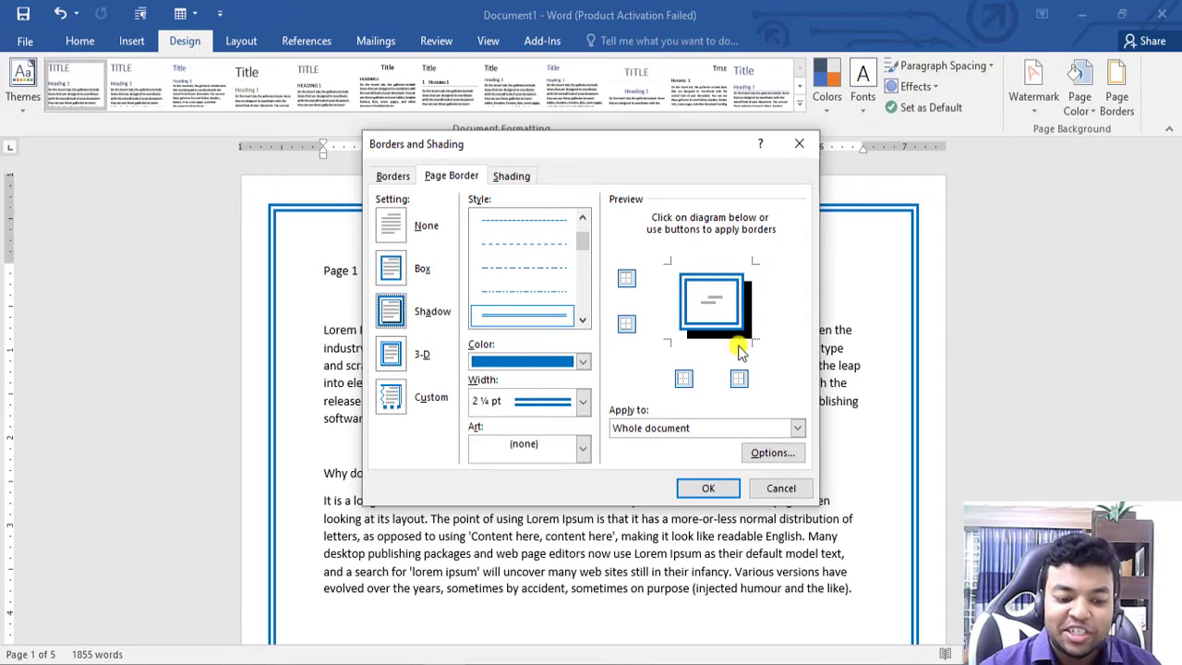
pyautogui.click(739, 379)
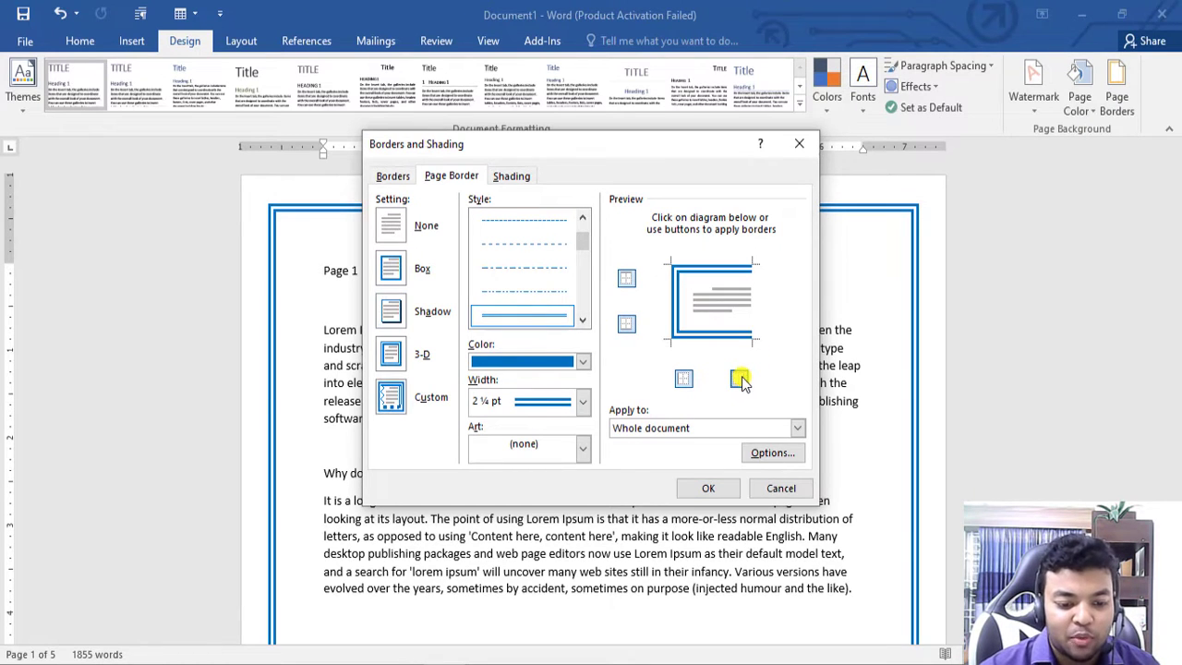
pyautogui.click(740, 380)
pyautogui.click(739, 379)
pyautogui.click(739, 378)
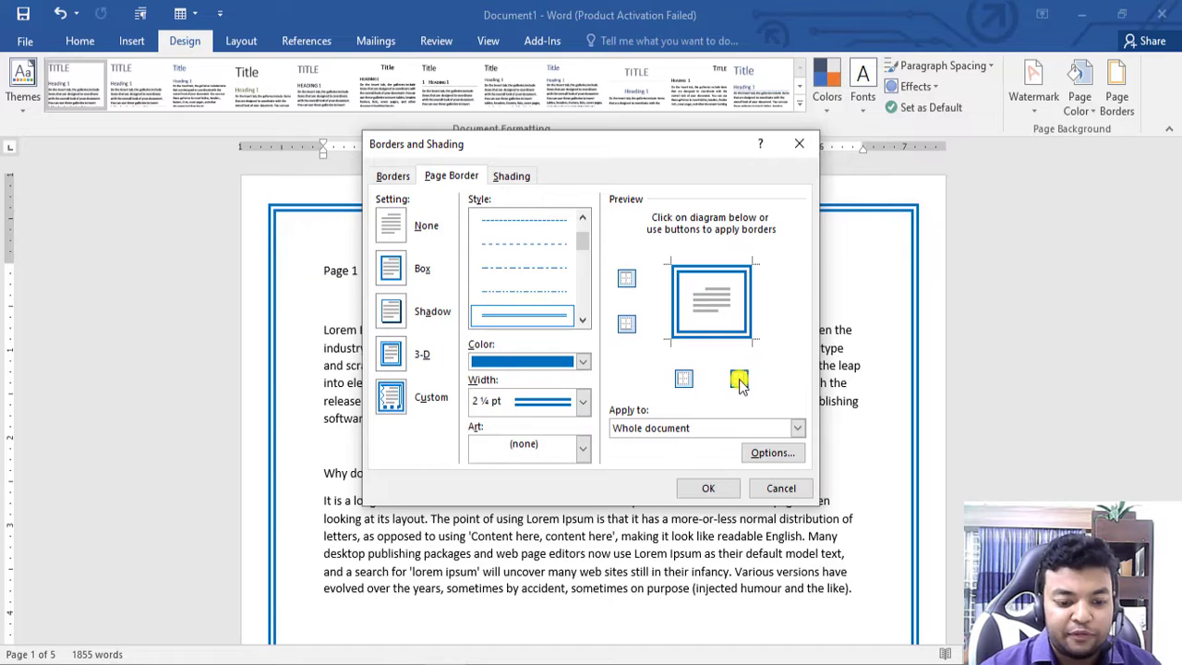
pyautogui.click(389, 313)
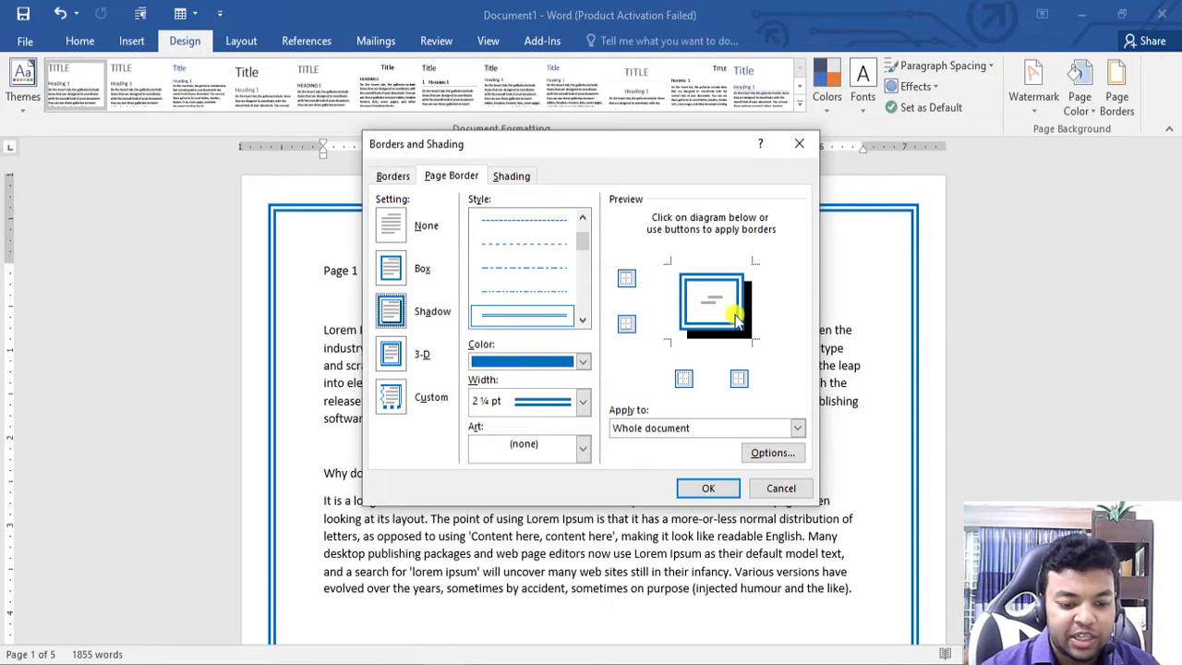
pyautogui.click(709, 490)
pyautogui.scroll(-5, 896, 425)
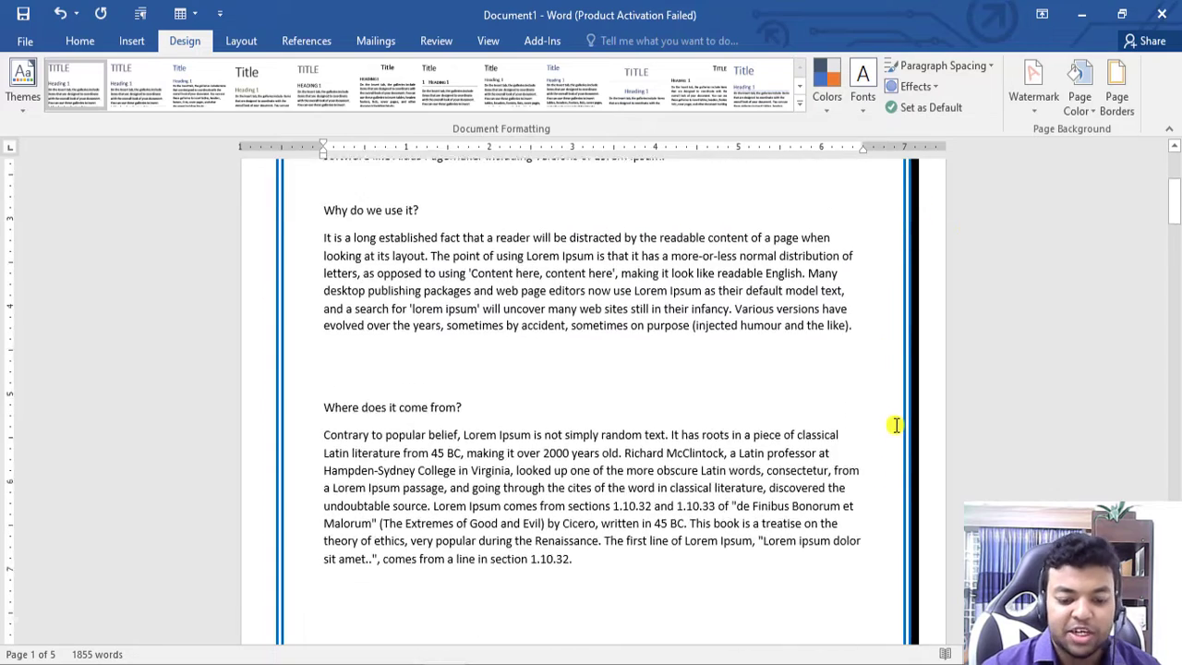
pyautogui.scroll(-7, 896, 425)
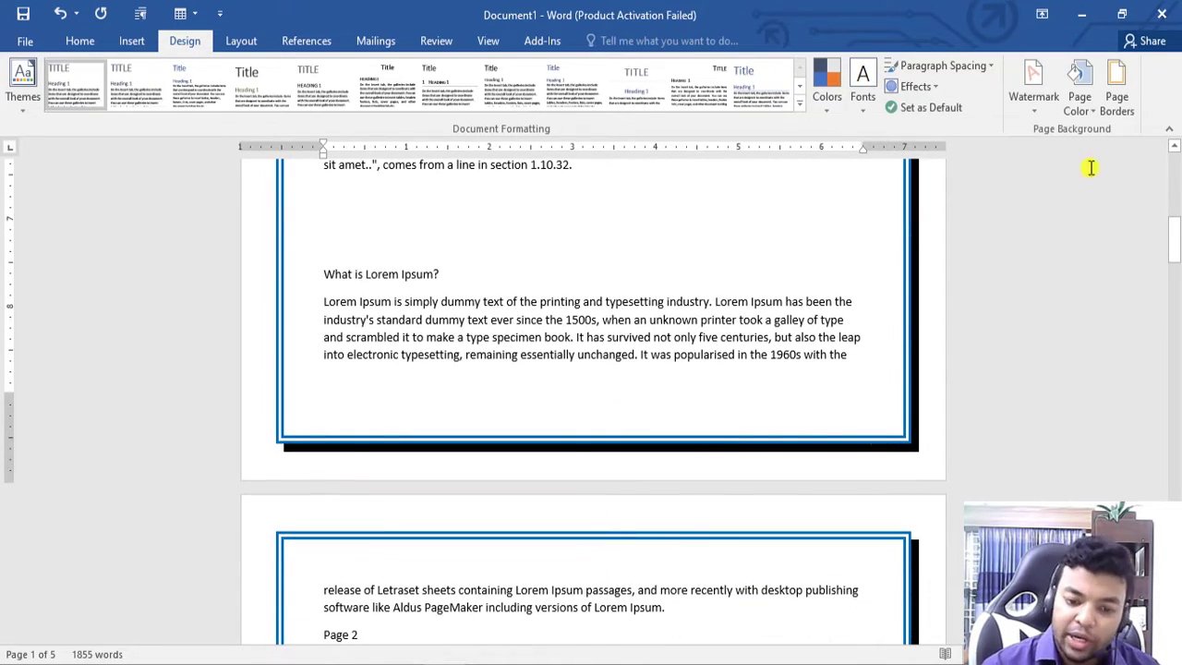
# - Switch the page border to the 3-D setting
pyautogui.click(1116, 88)
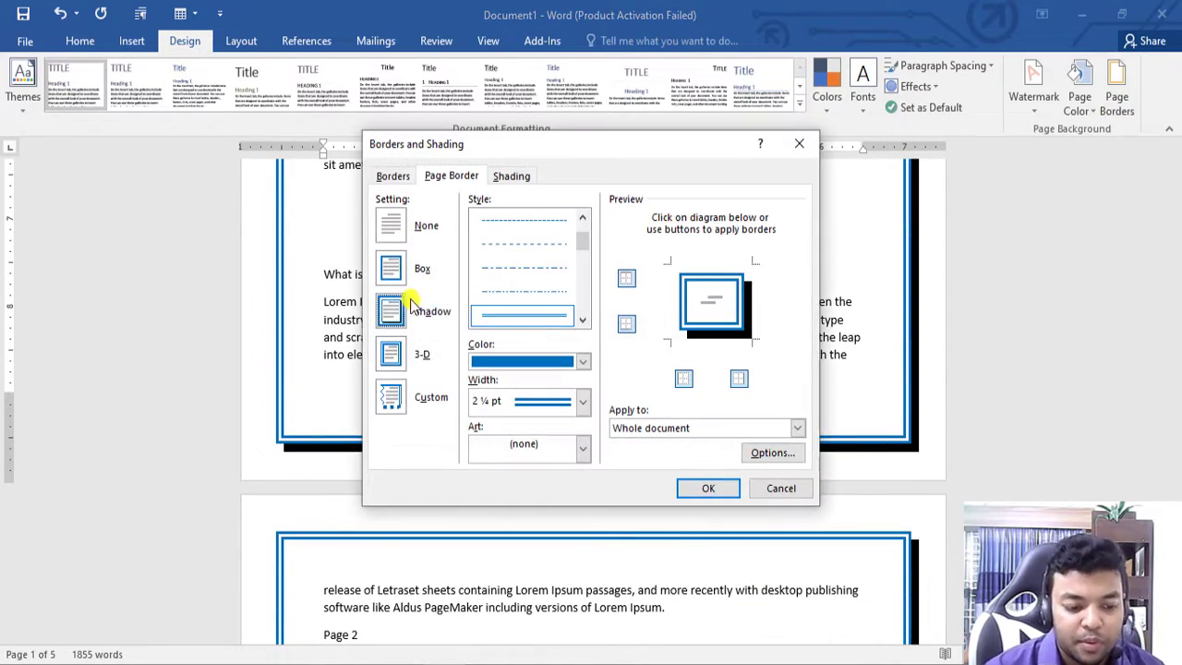
pyautogui.click(391, 353)
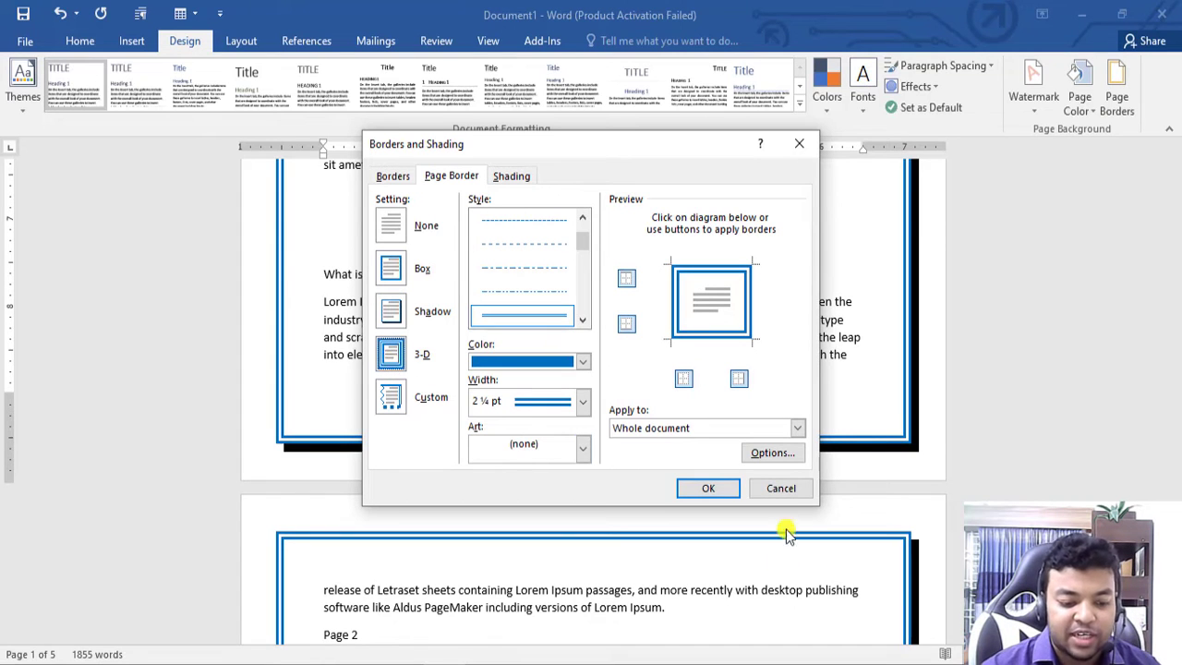
pyautogui.click(716, 488)
pyautogui.scroll(2, 450, 494)
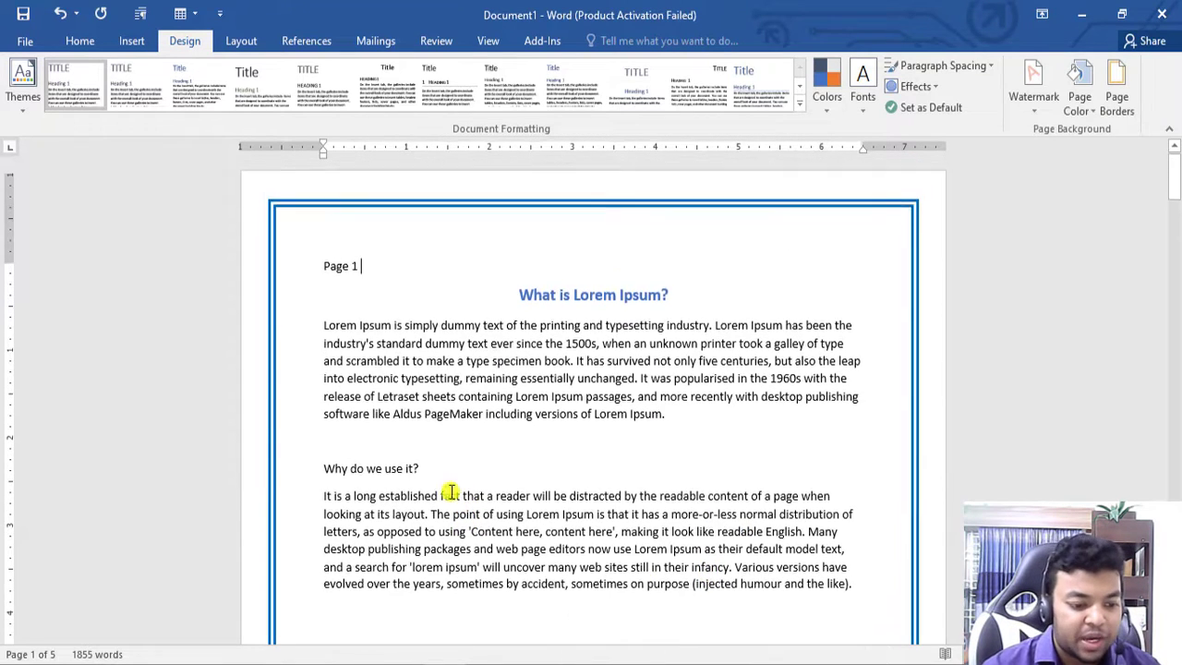
# - Replace the blue line with the yellow stars art border, 12 pt, on every page
pyautogui.click(1129, 104)
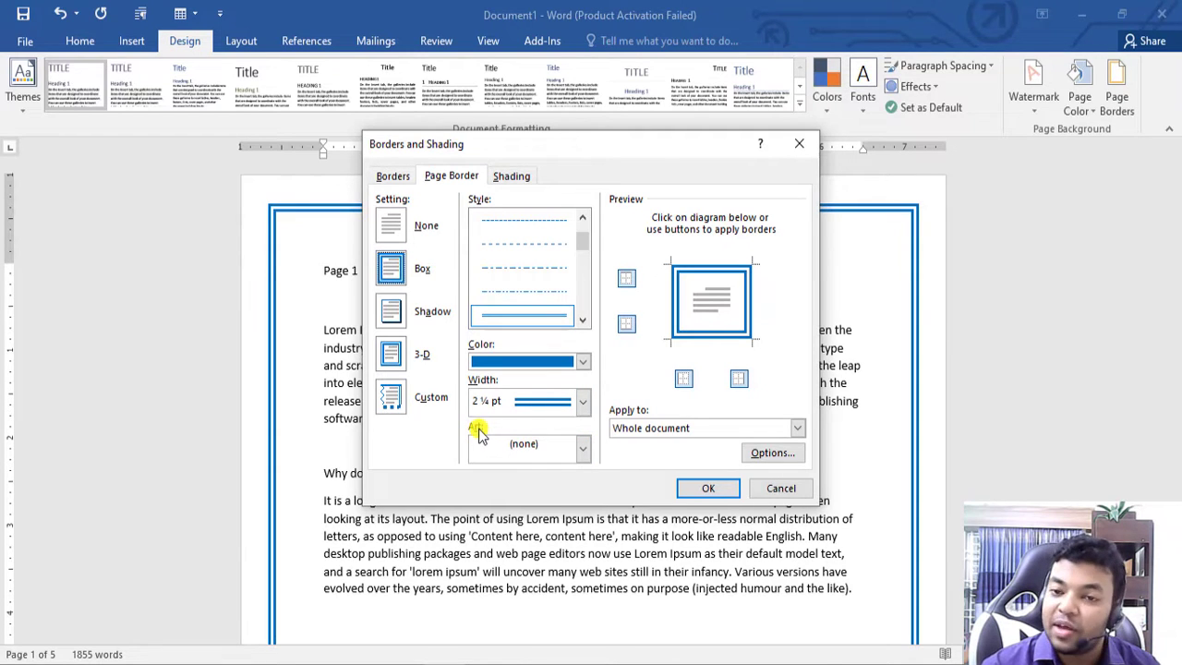
pyautogui.click(583, 449)
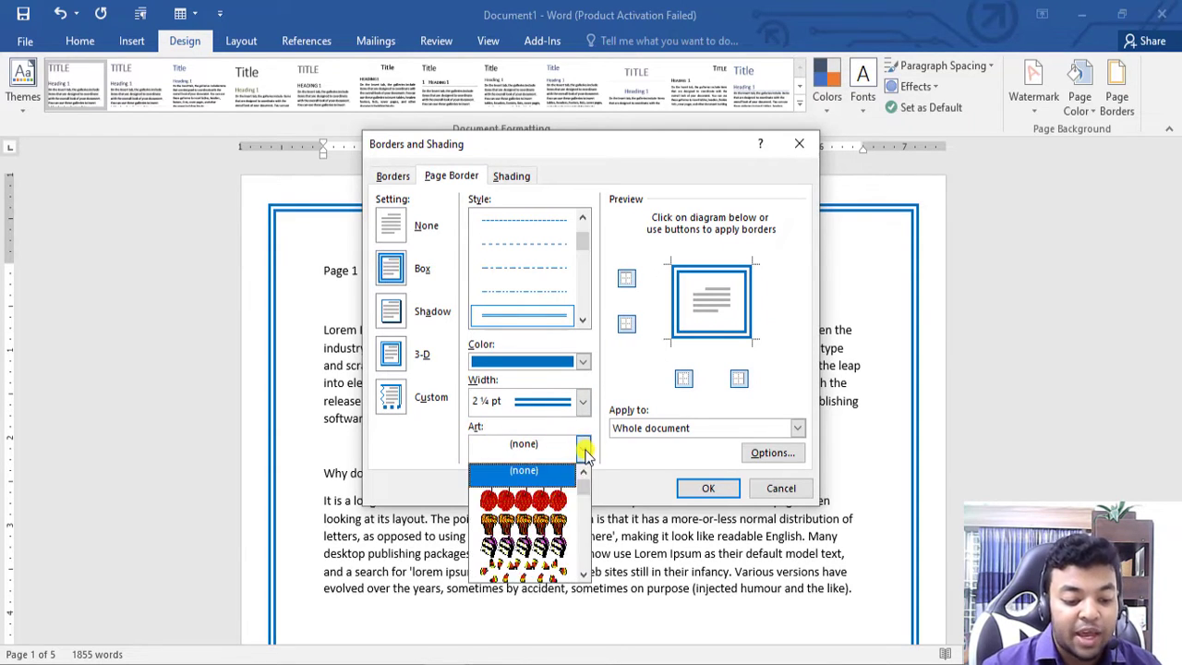
pyautogui.scroll(-2, 531, 536)
pyautogui.scroll(-2, 531, 535)
pyautogui.scroll(-2, 531, 535)
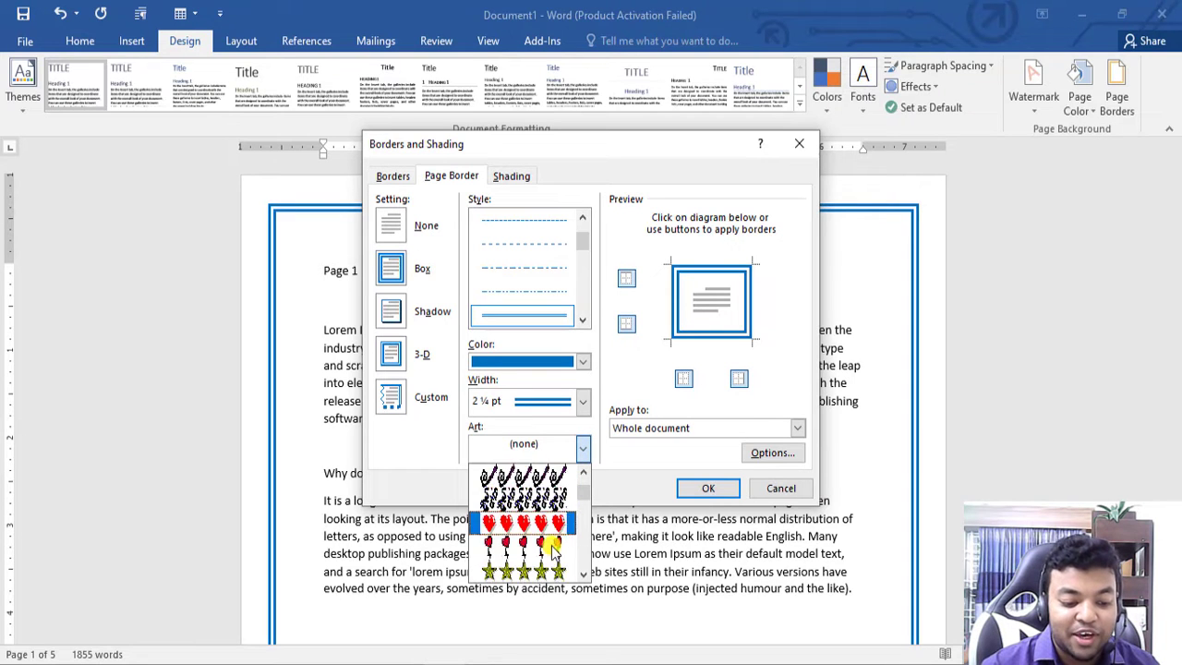
pyautogui.scroll(-2, 536, 558)
pyautogui.scroll(-2, 536, 559)
pyautogui.scroll(-2, 536, 559)
pyautogui.scroll(-2, 541, 554)
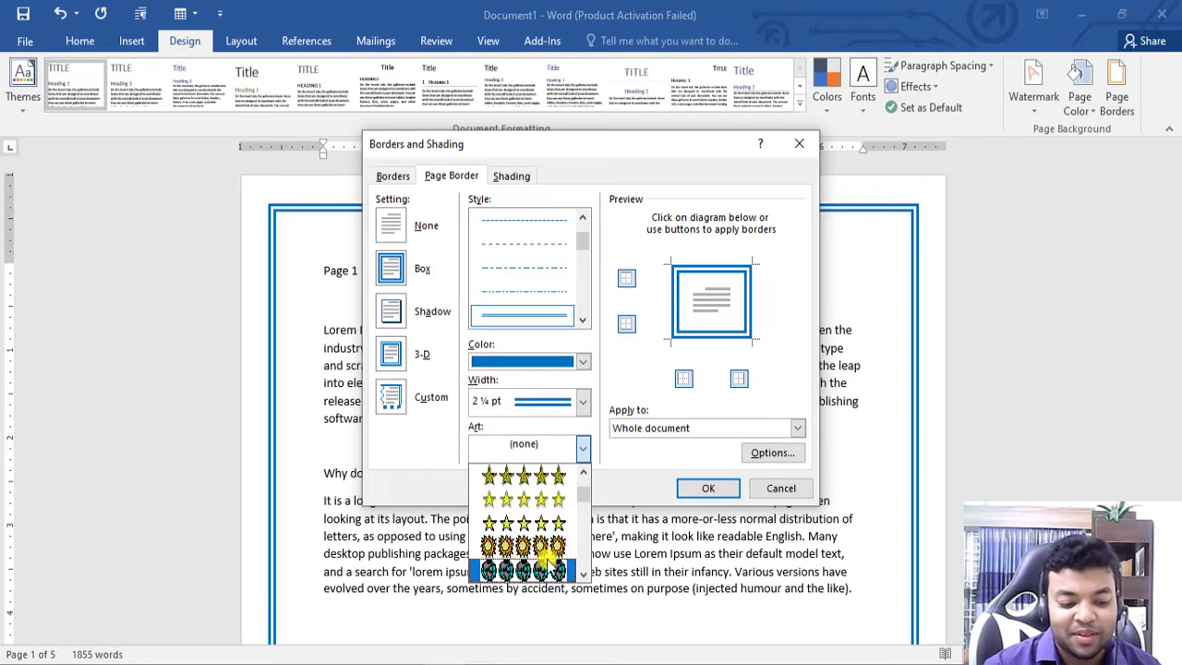
pyautogui.scroll(-2, 543, 553)
pyautogui.scroll(2, 543, 553)
pyautogui.scroll(2, 536, 553)
pyautogui.scroll(2, 527, 553)
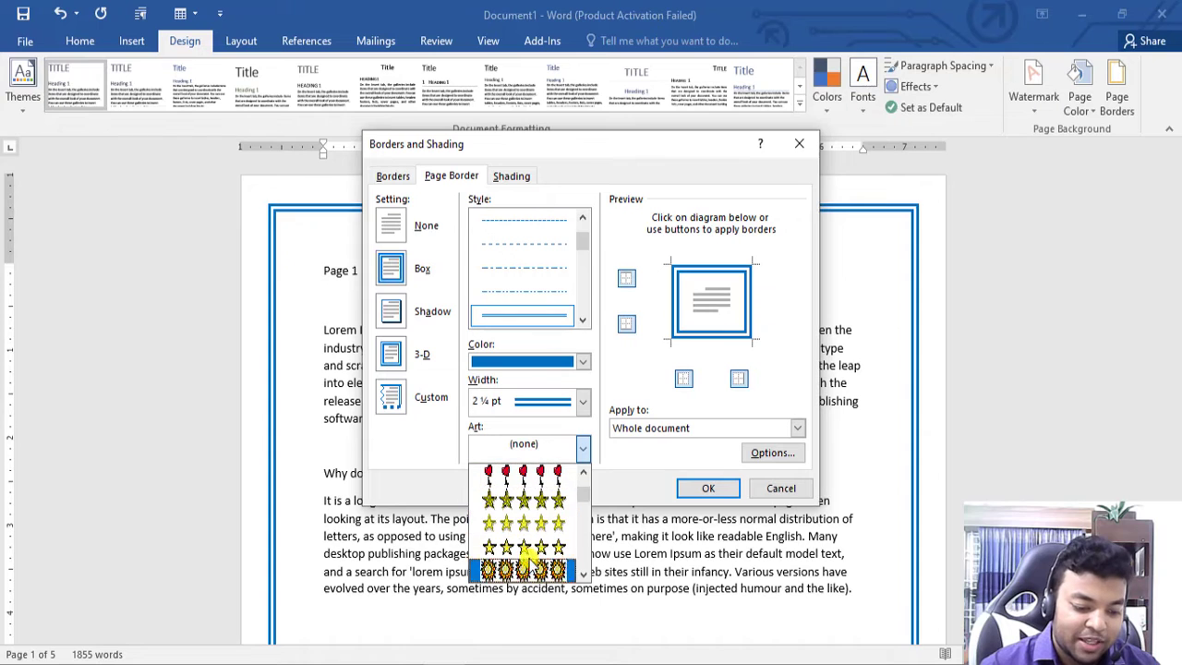
pyautogui.click(518, 549)
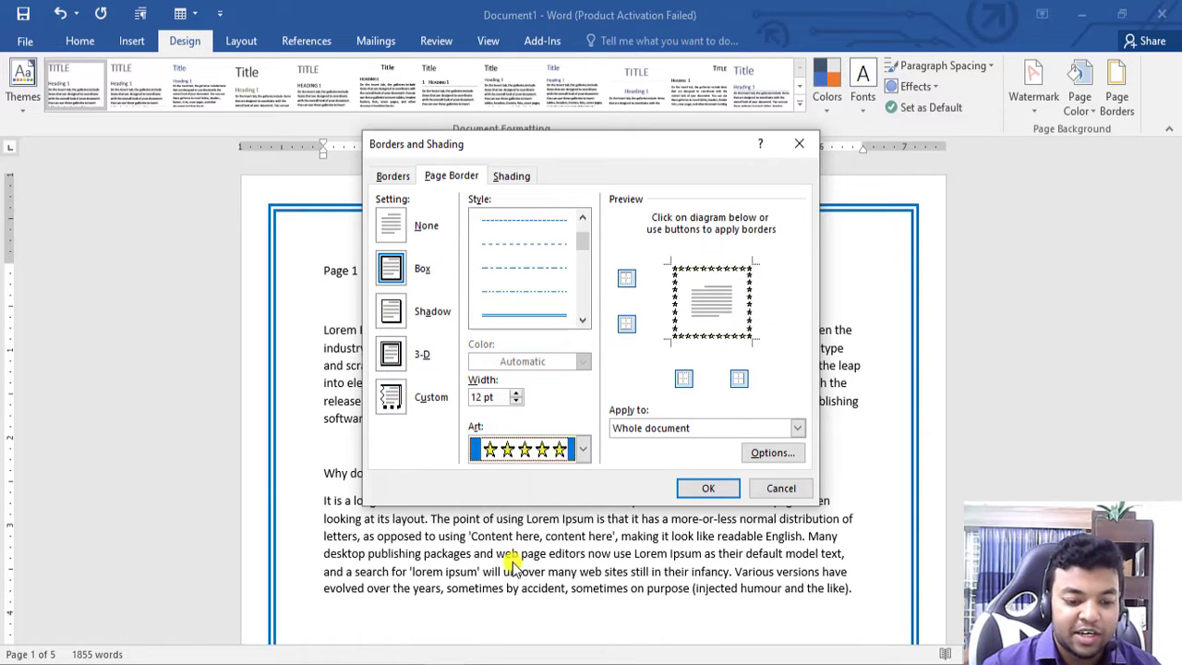
pyautogui.click(698, 489)
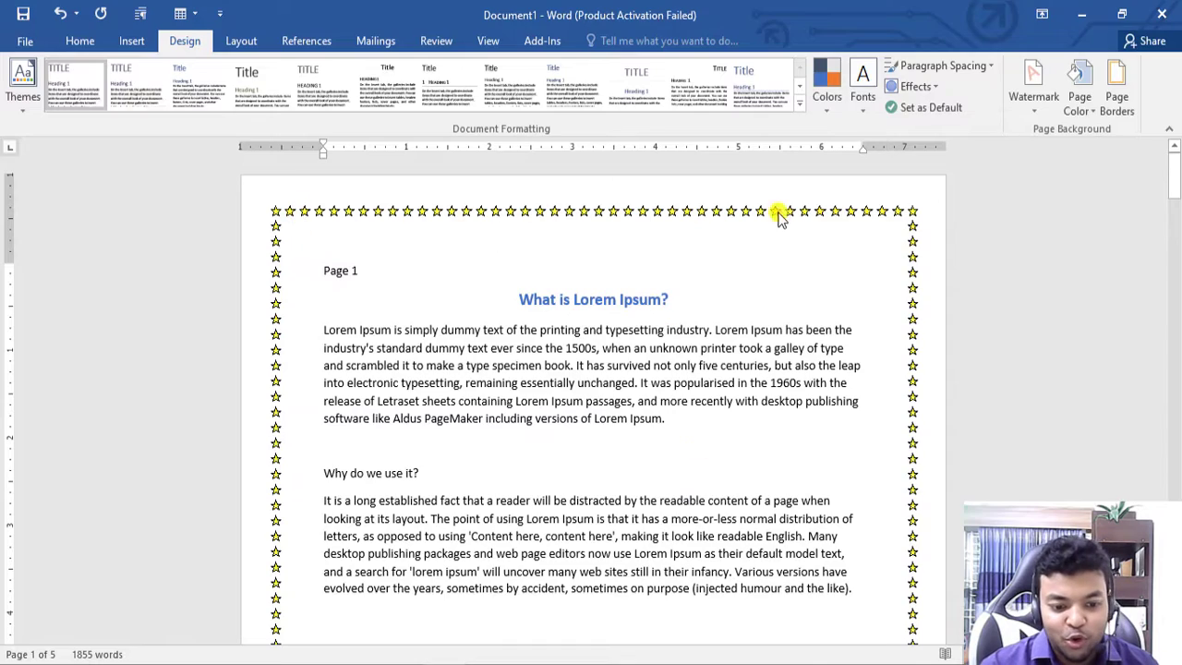
# - Swap the star art border for the red hearts art border
pyautogui.scroll(-2, 896, 514)
pyautogui.scroll(-4, 930, 486)
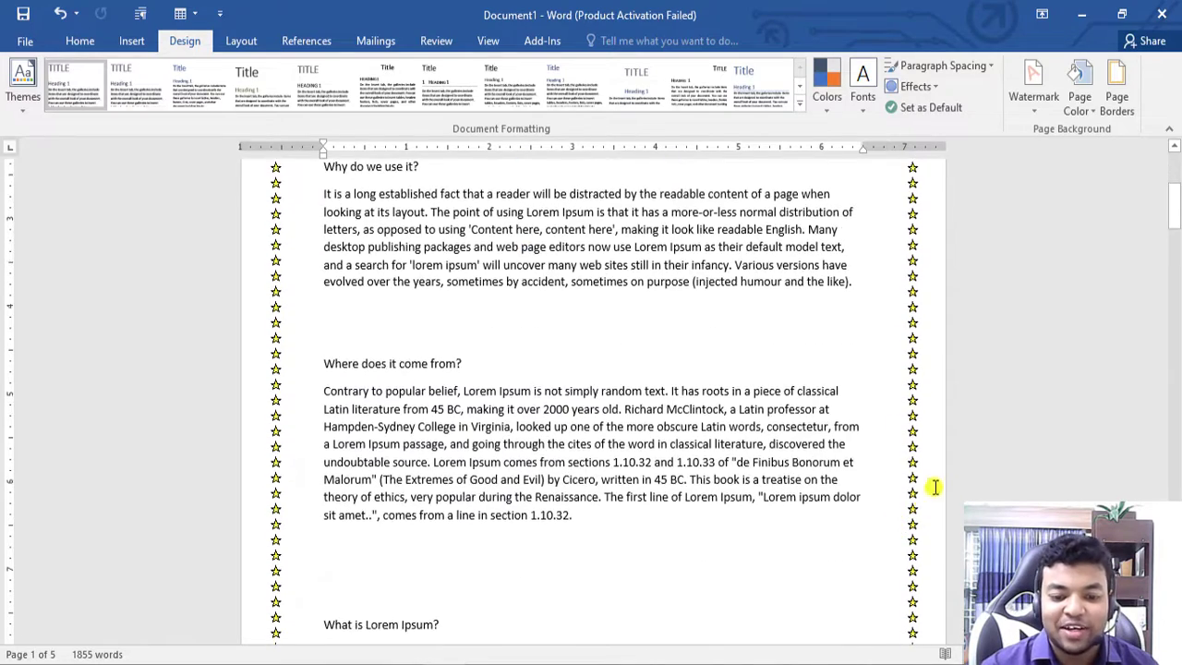
pyautogui.scroll(6, 929, 485)
pyautogui.click(1118, 96)
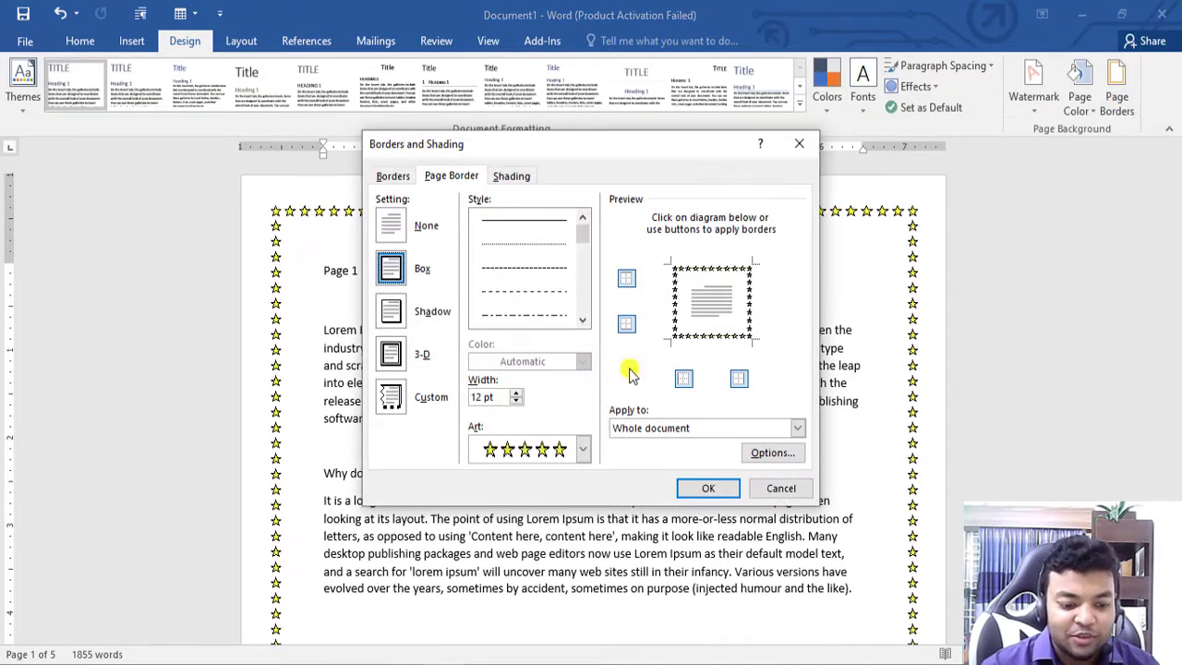
pyautogui.click(583, 449)
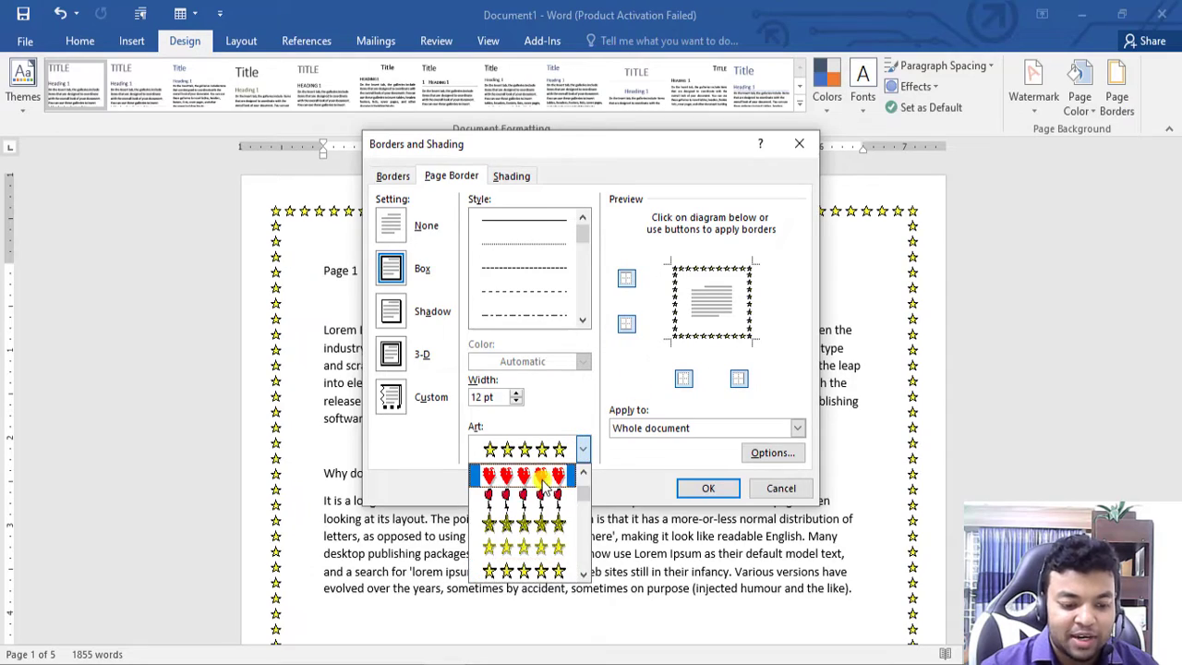
pyautogui.click(545, 480)
pyautogui.click(706, 487)
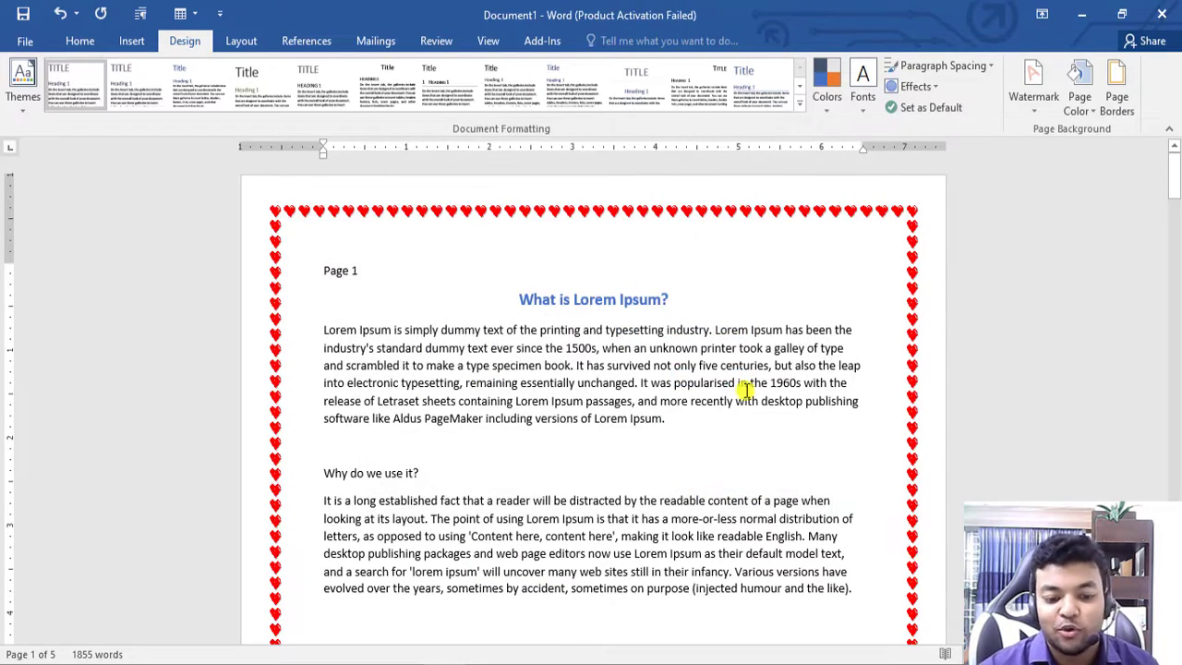
# - Scroll and zoom out to check the hearts border on all five pages
pyautogui.scroll(-5, 708, 357)
pyautogui.scroll(3, 708, 356)
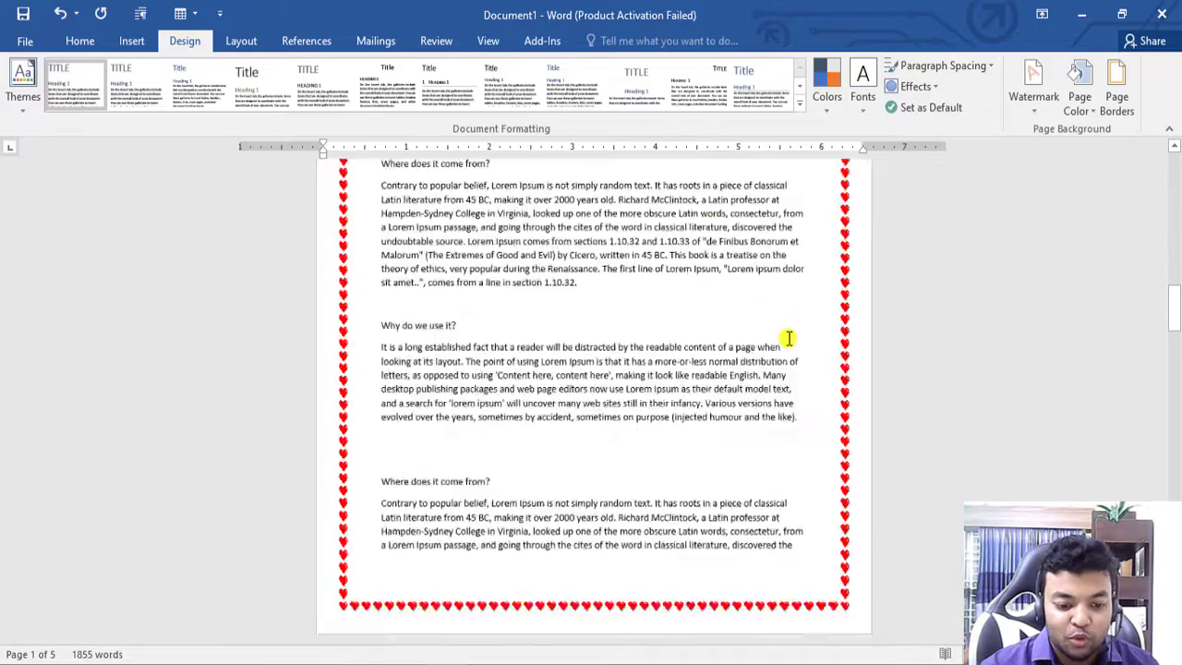
pyautogui.keyDown('ctrl'); pyautogui.scroll(-8, 708, 356); pyautogui.keyUp('ctrl')
pyautogui.keyDown('ctrl'); pyautogui.scroll(2, 675, 383); pyautogui.keyUp('ctrl')
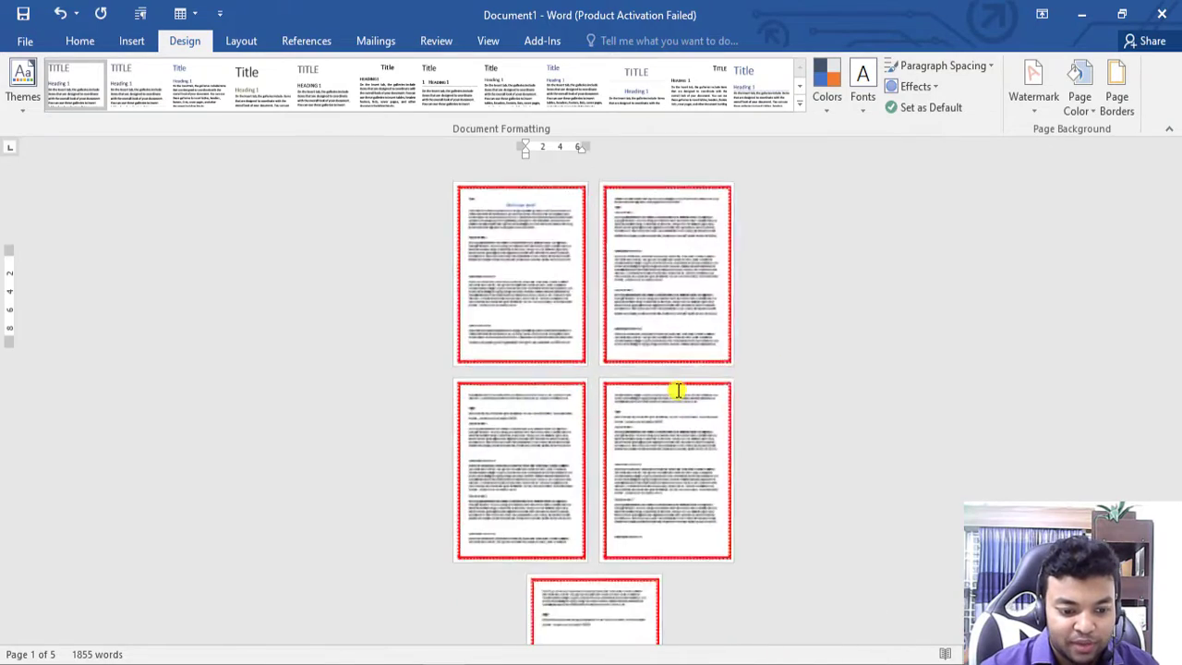
pyautogui.keyDown('ctrl'); pyautogui.scroll(1, 678, 390); pyautogui.keyUp('ctrl')
pyautogui.keyDown('ctrl'); pyautogui.scroll(1, 678, 390); pyautogui.keyUp('ctrl')
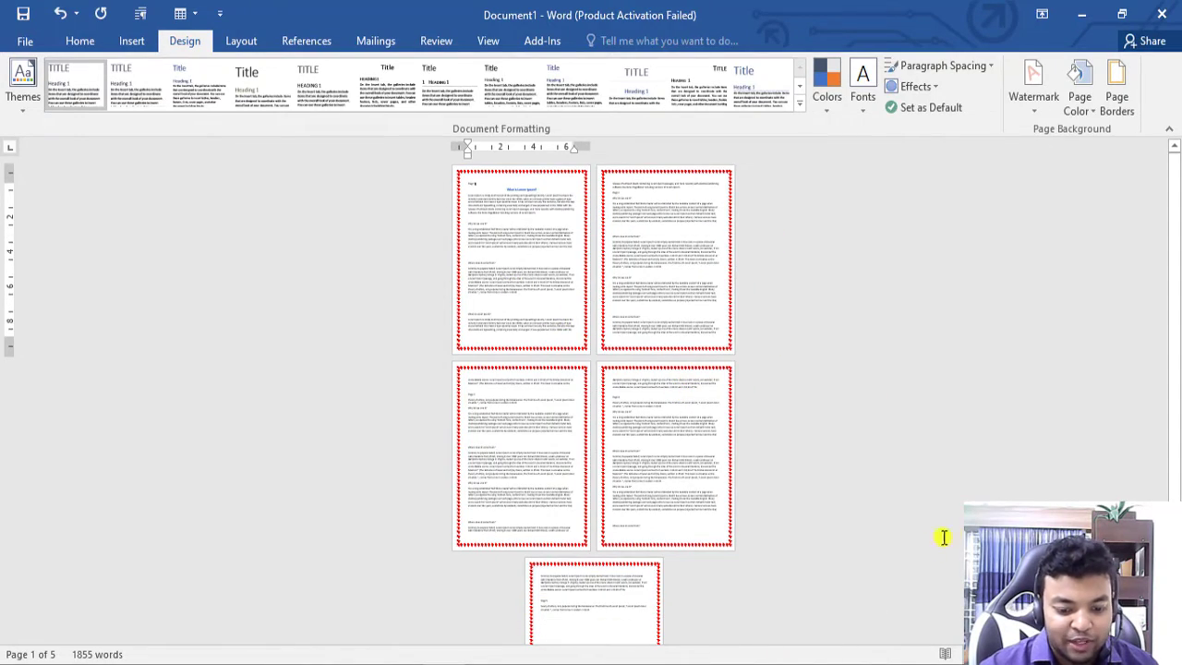
pyautogui.click(949, 656)
# - Change the art border from red hearts to green pine trees on every page
pyautogui.click(1113, 102)
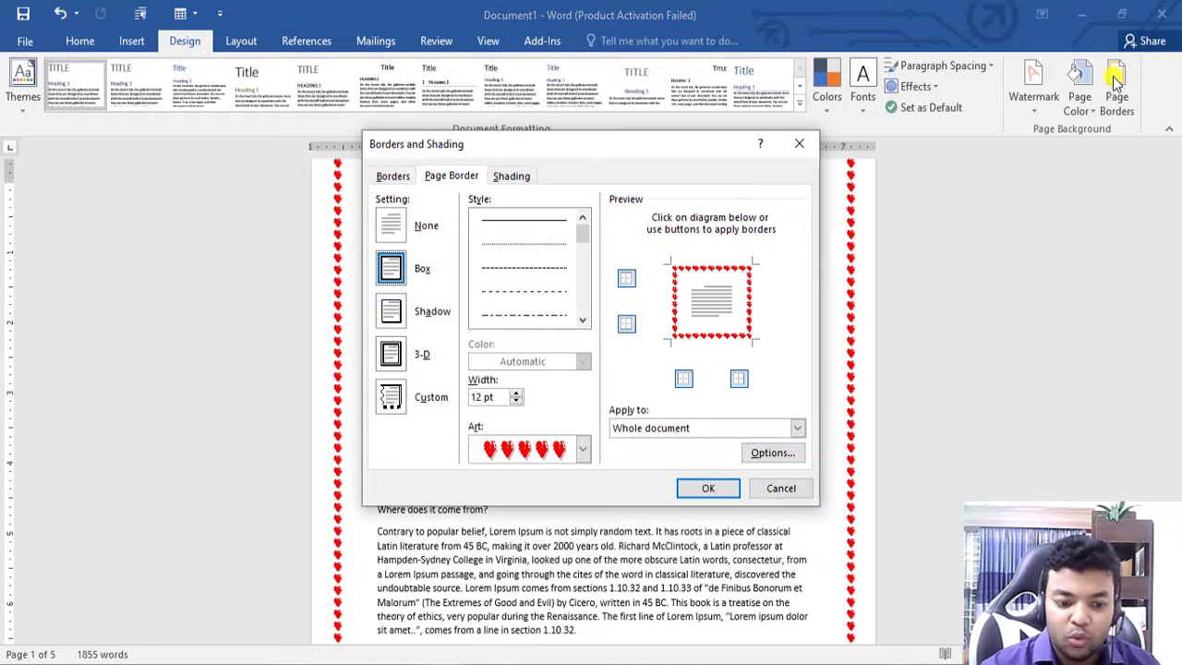
pyautogui.click(582, 449)
pyautogui.scroll(-2, 554, 499)
pyautogui.scroll(-3, 545, 517)
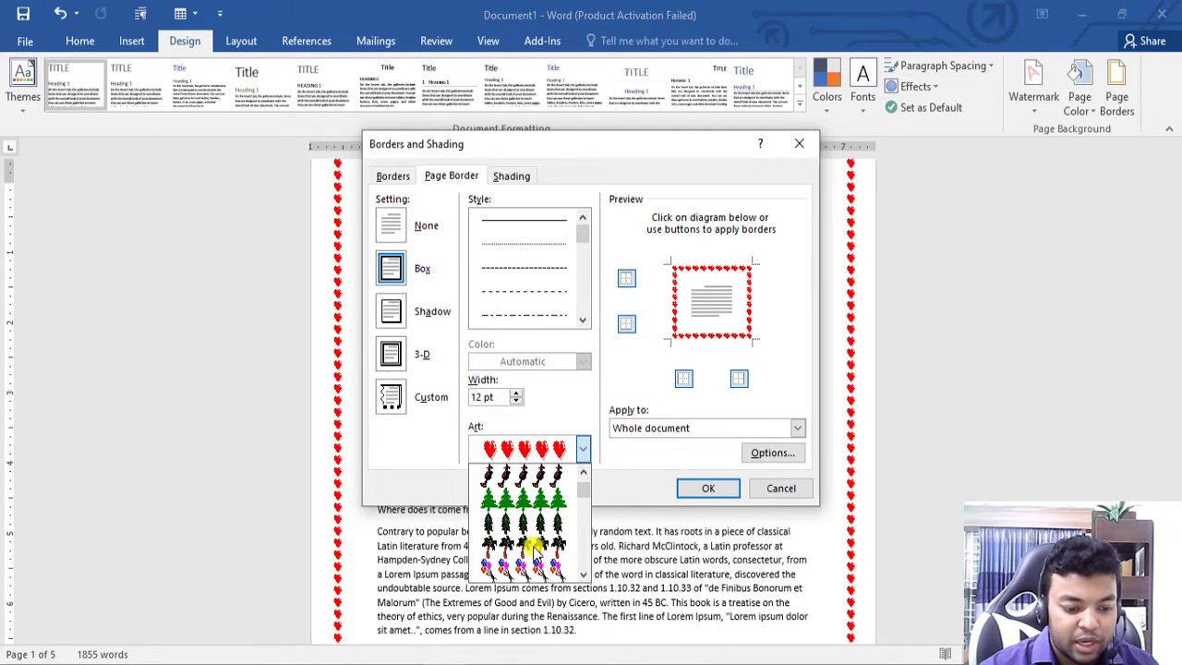
pyautogui.click(534, 516)
pyautogui.click(709, 488)
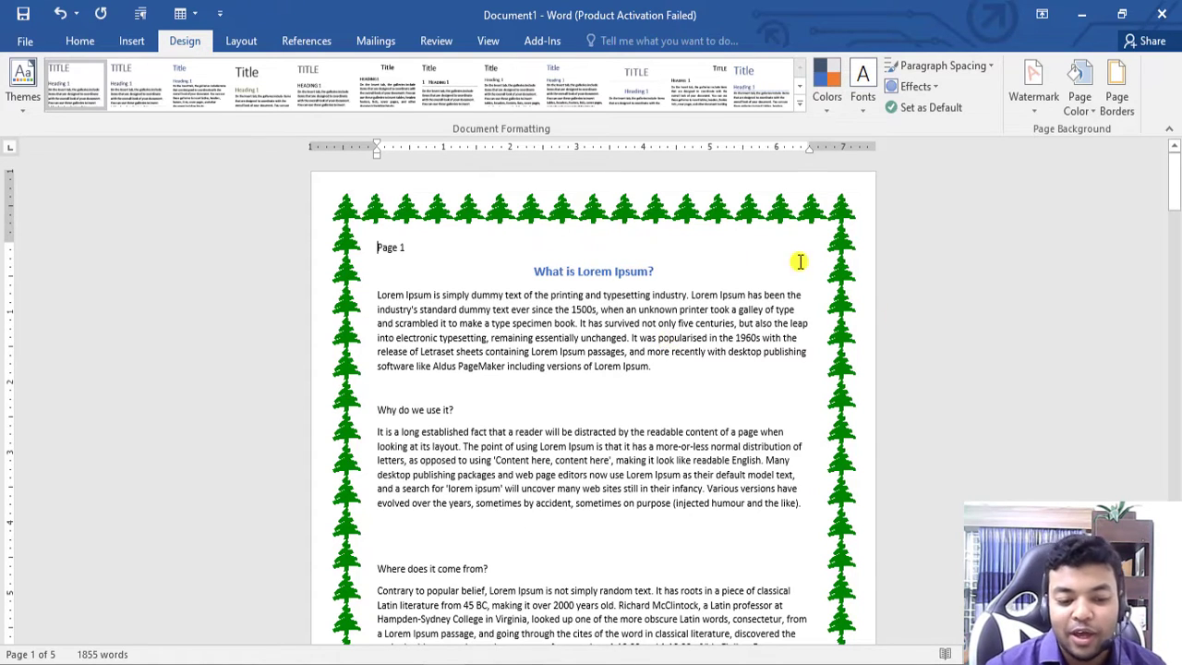
pyautogui.click(1115, 103)
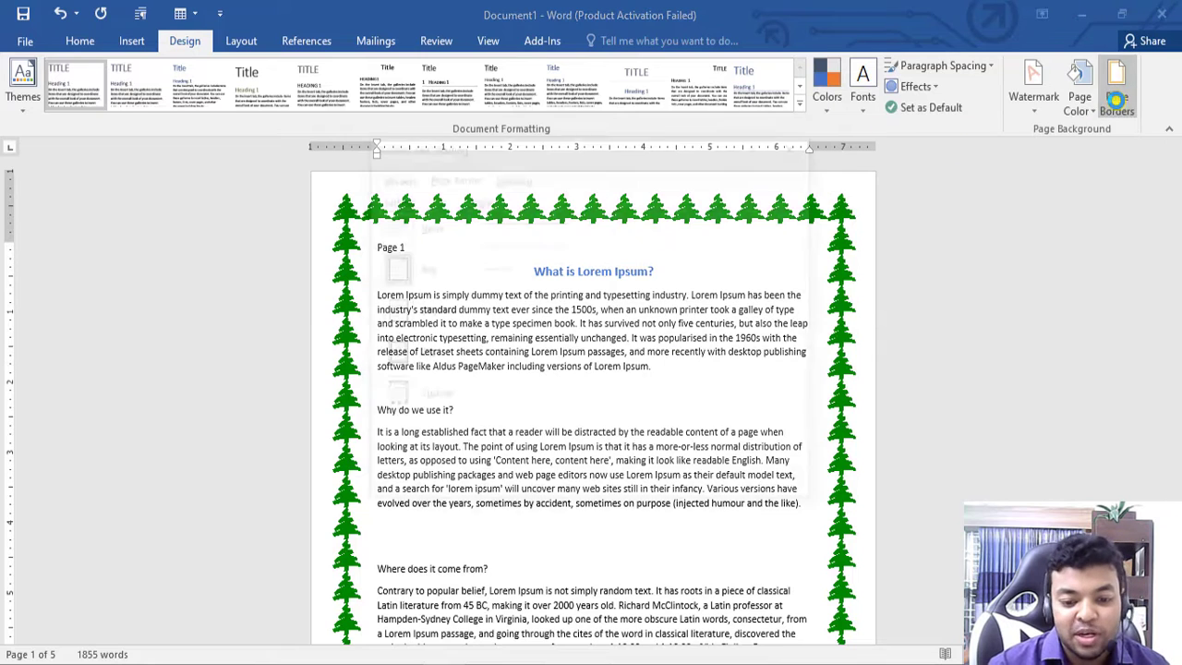
# - Replace the pine-tree art page border with a dashed line border
pyautogui.scroll(-1, 538, 283)
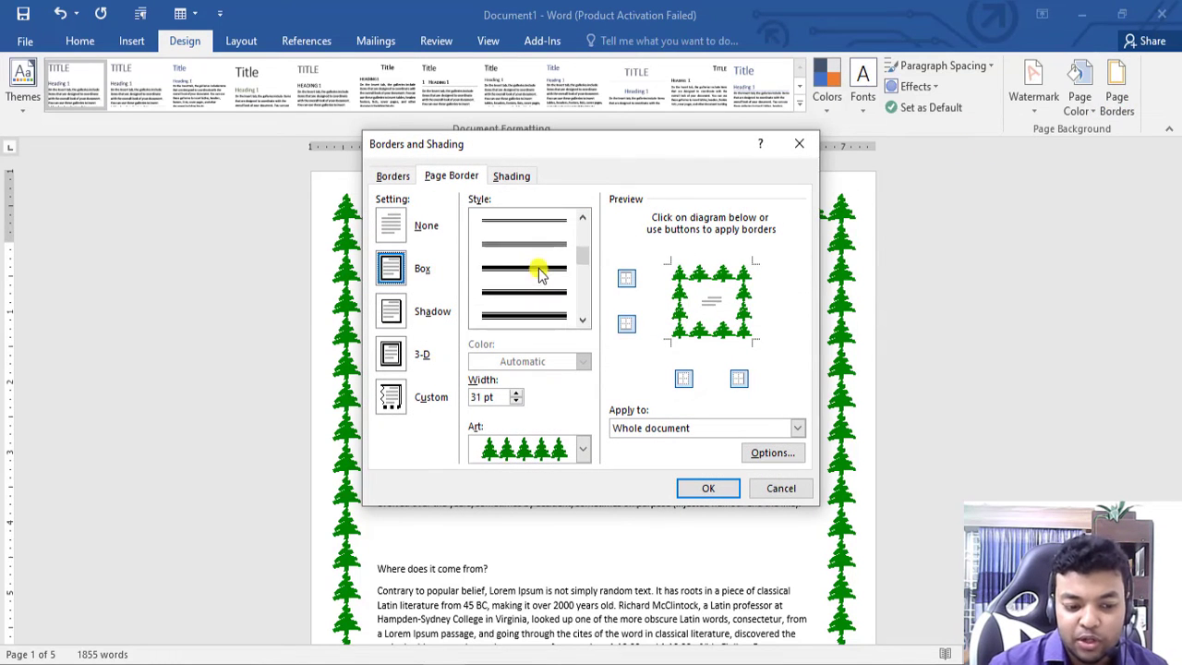
pyautogui.scroll(1, 535, 277)
pyautogui.scroll(1, 532, 274)
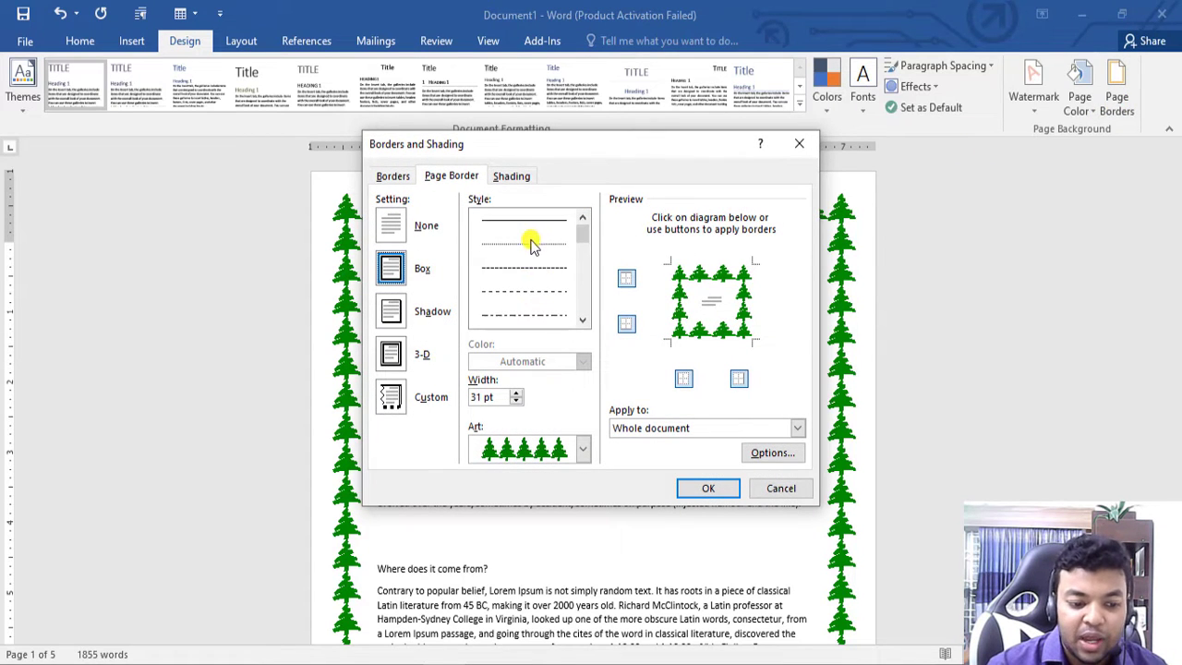
pyautogui.click(534, 291)
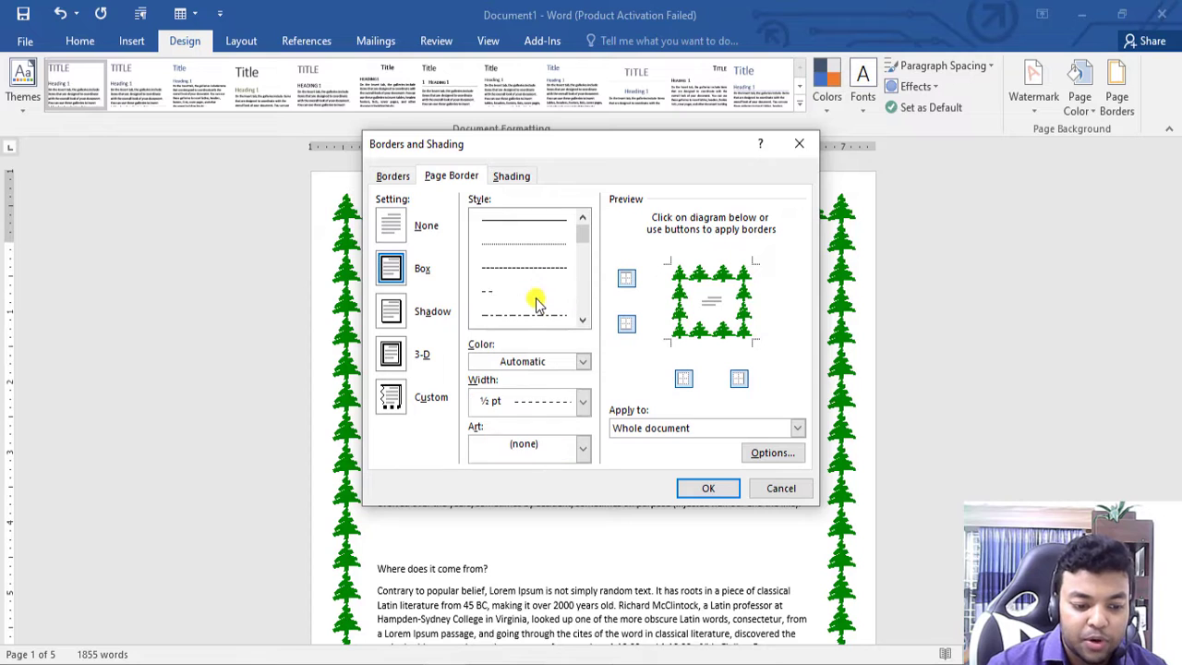
pyautogui.click(702, 487)
# - Change the page border to a plain ½ pt solid single line
pyautogui.click(1117, 93)
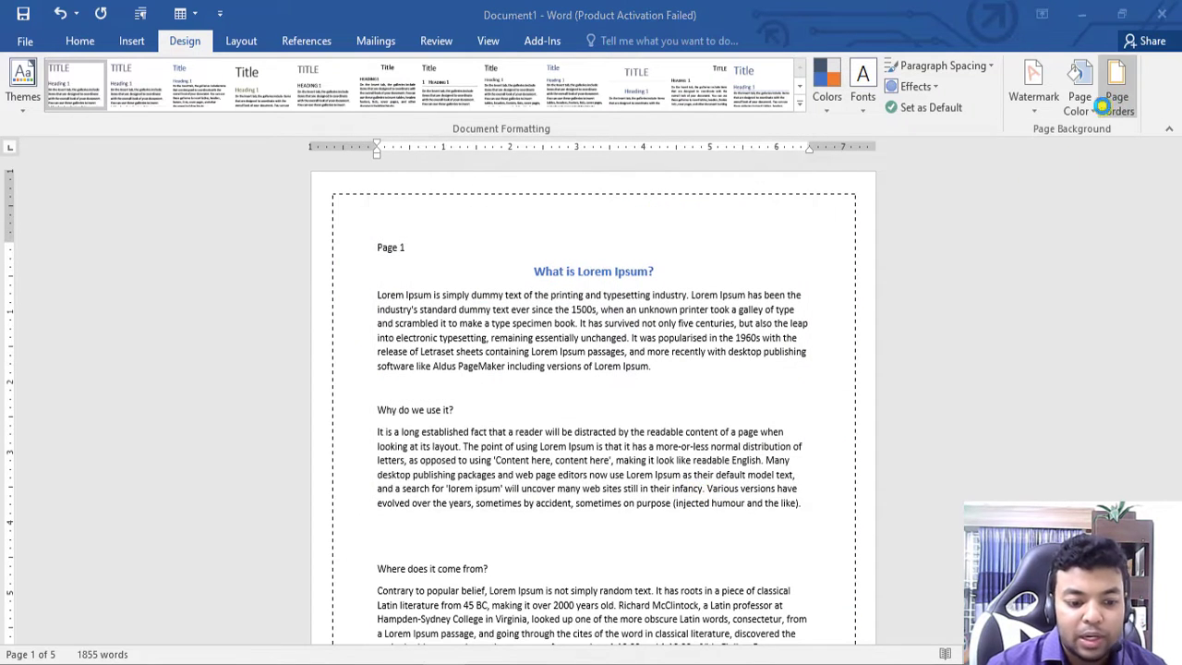
pyautogui.scroll(-1, 521, 294)
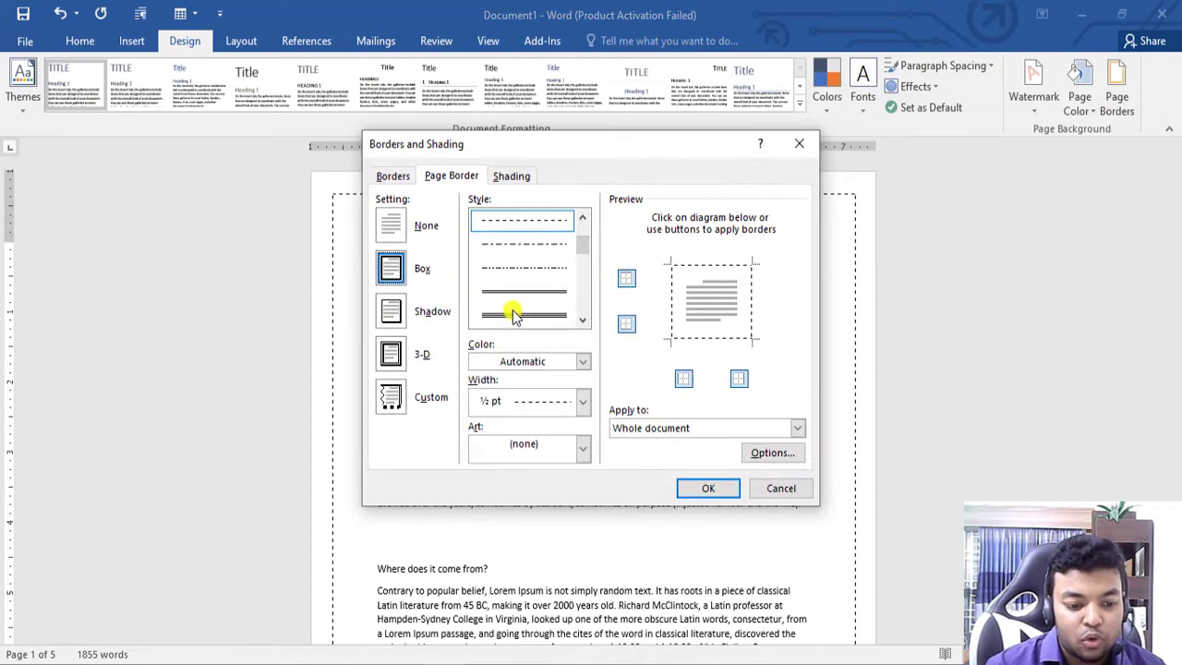
pyautogui.click(707, 487)
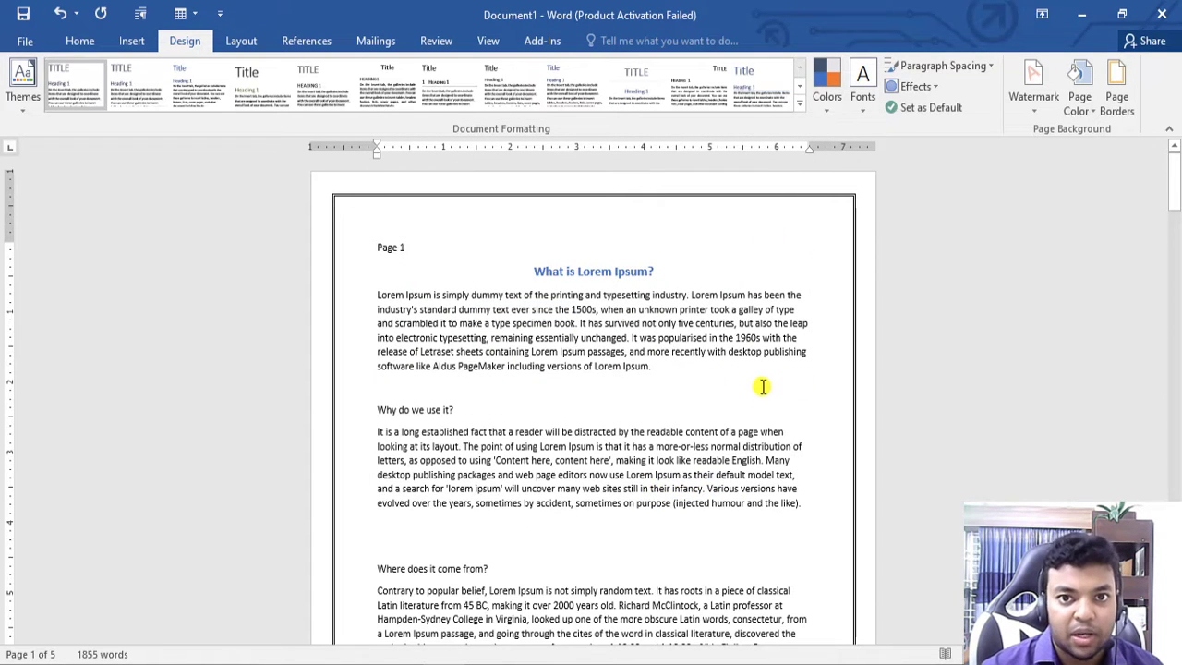
# - Recheck the Page Borders settings without changes and review the solid border on the pages
pyautogui.click(1117, 92)
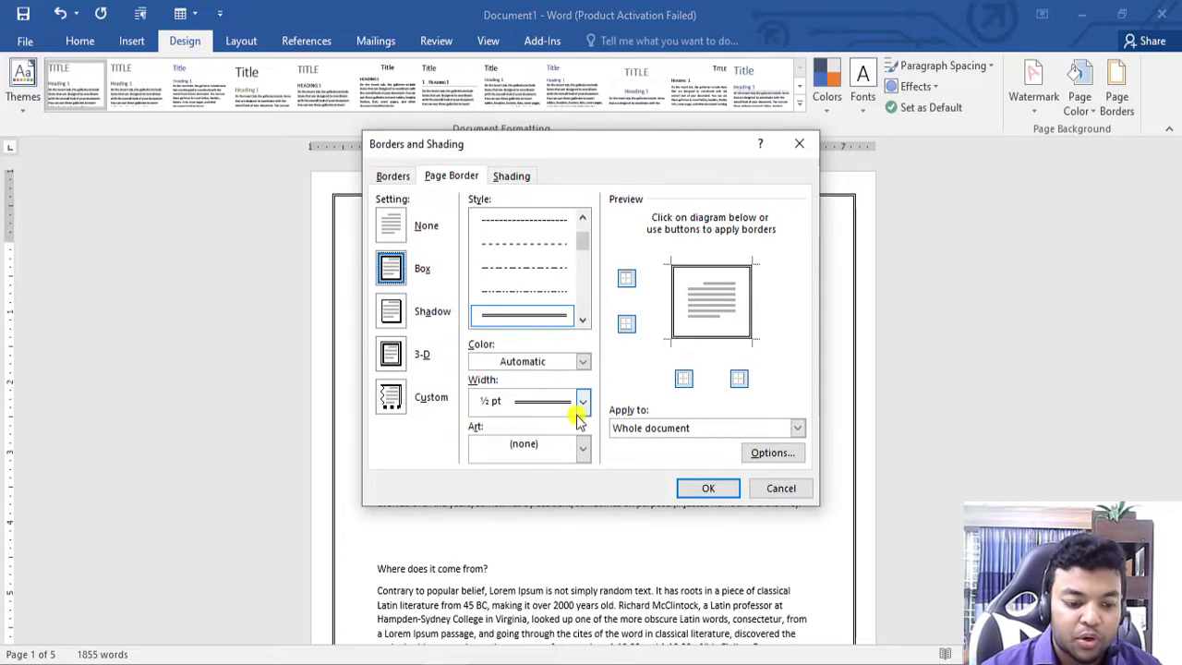
pyautogui.click(799, 143)
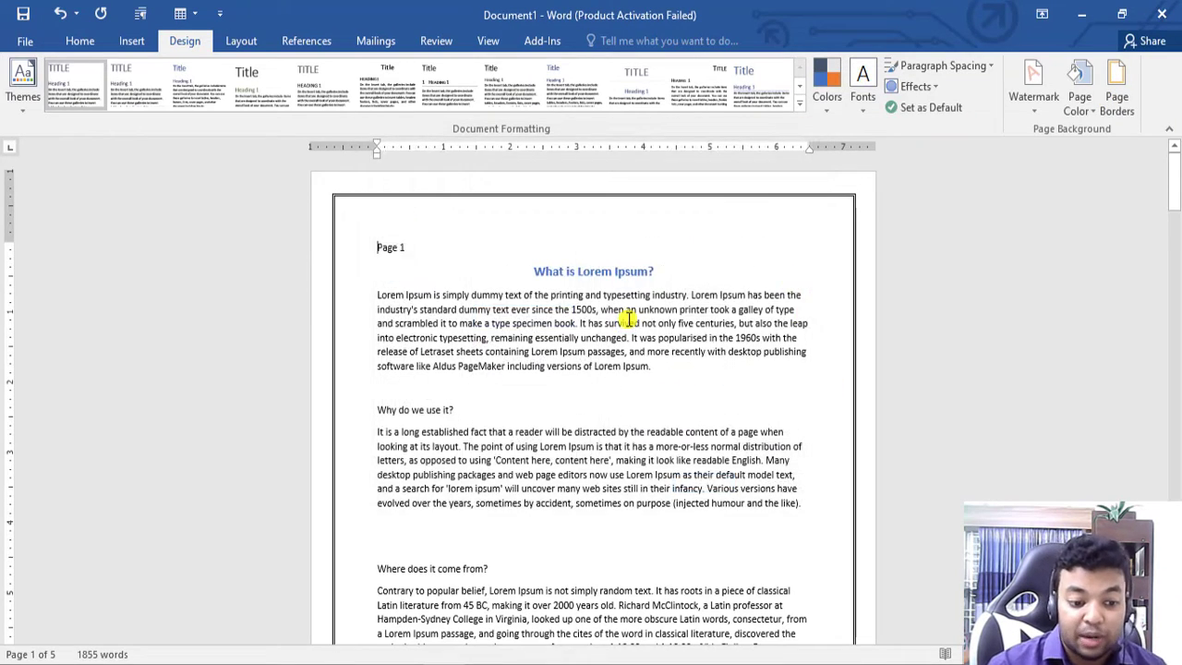
pyautogui.scroll(-5, 634, 309)
pyautogui.scroll(-5, 641, 311)
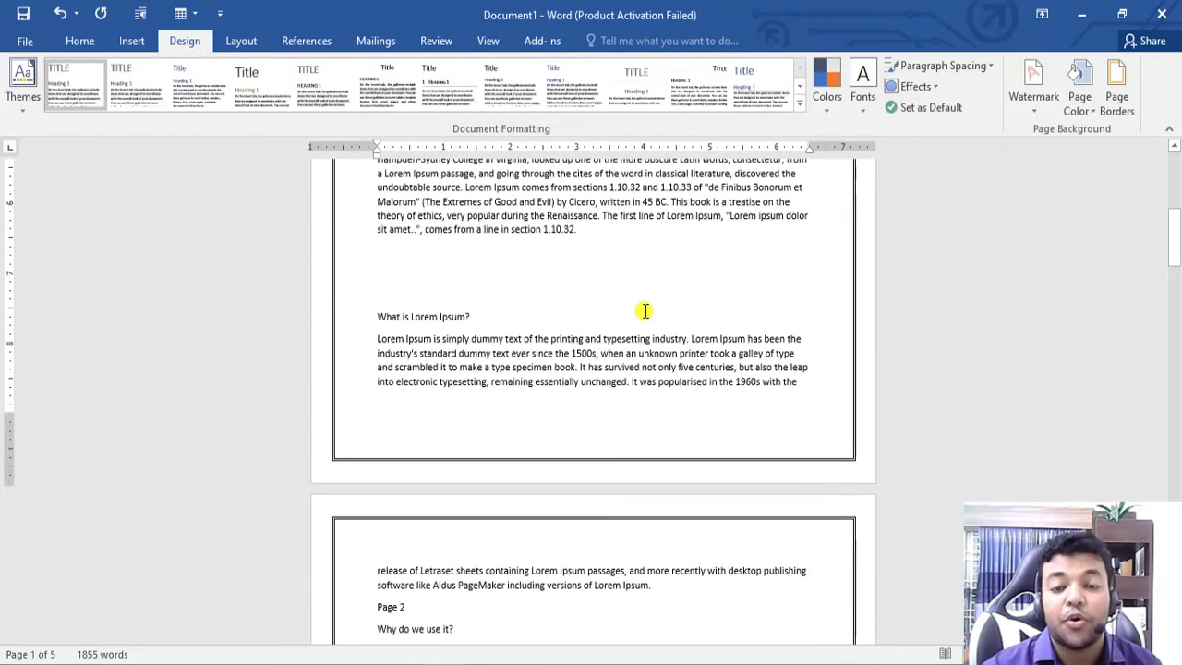
pyautogui.scroll(-3, 644, 311)
pyautogui.scroll(-3, 641, 312)
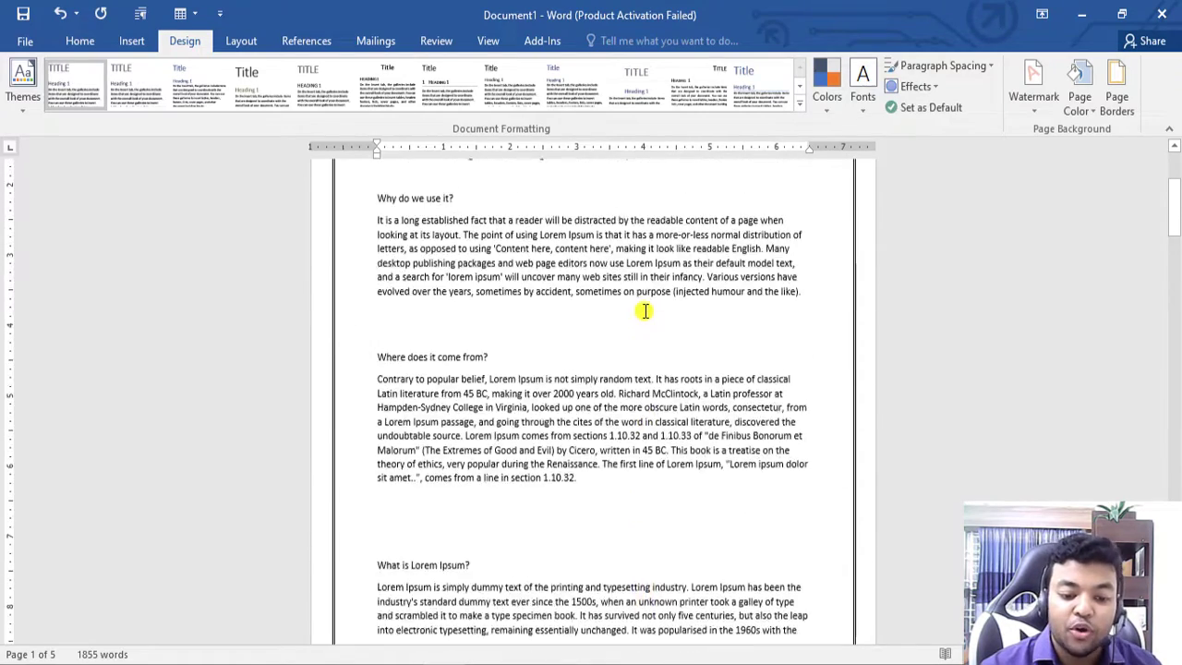
pyautogui.scroll(1, 779, 213)
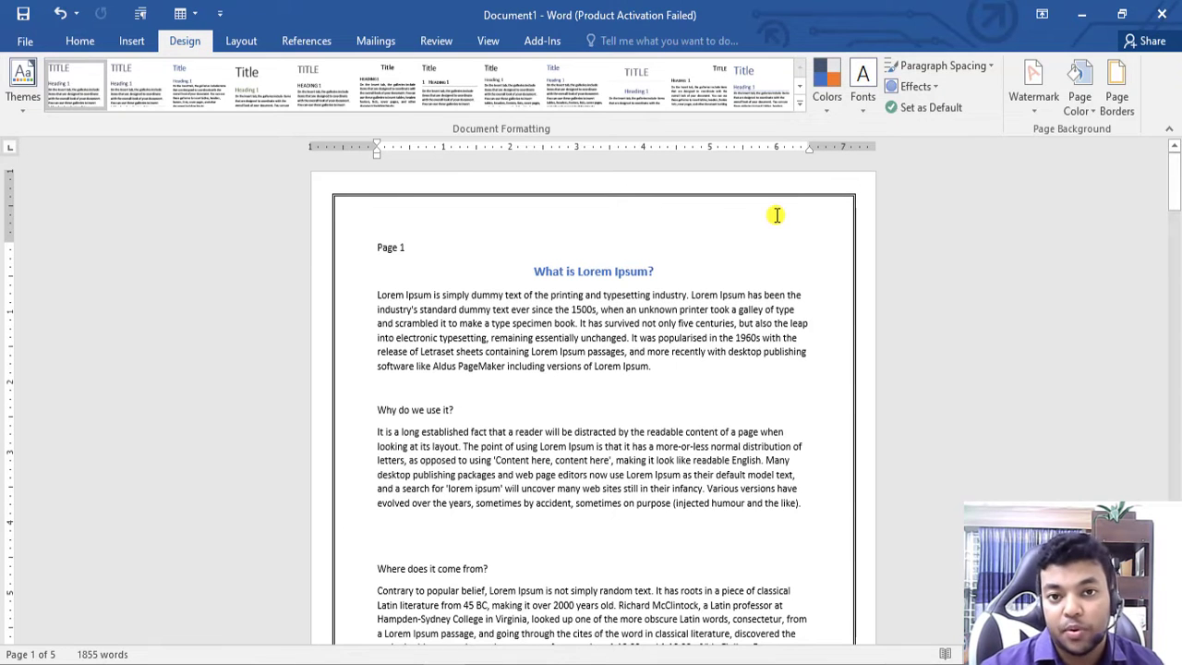
# - Set the box page border to apply to 'This section - First page only'
pyautogui.click(1117, 104)
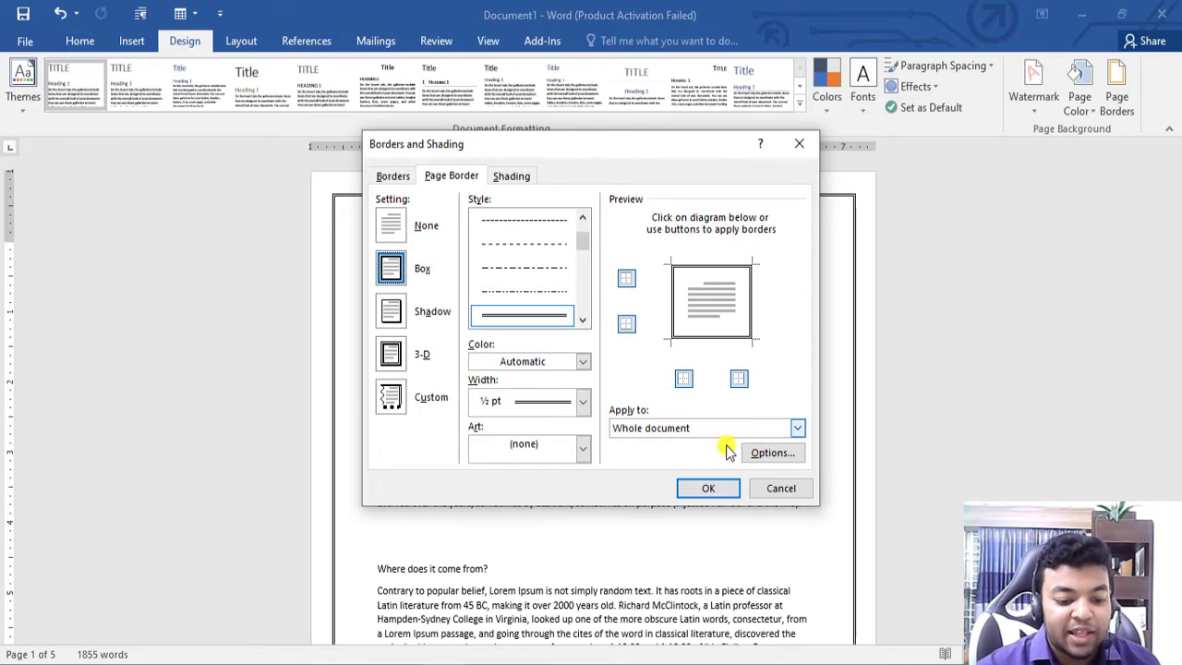
pyautogui.click(798, 429)
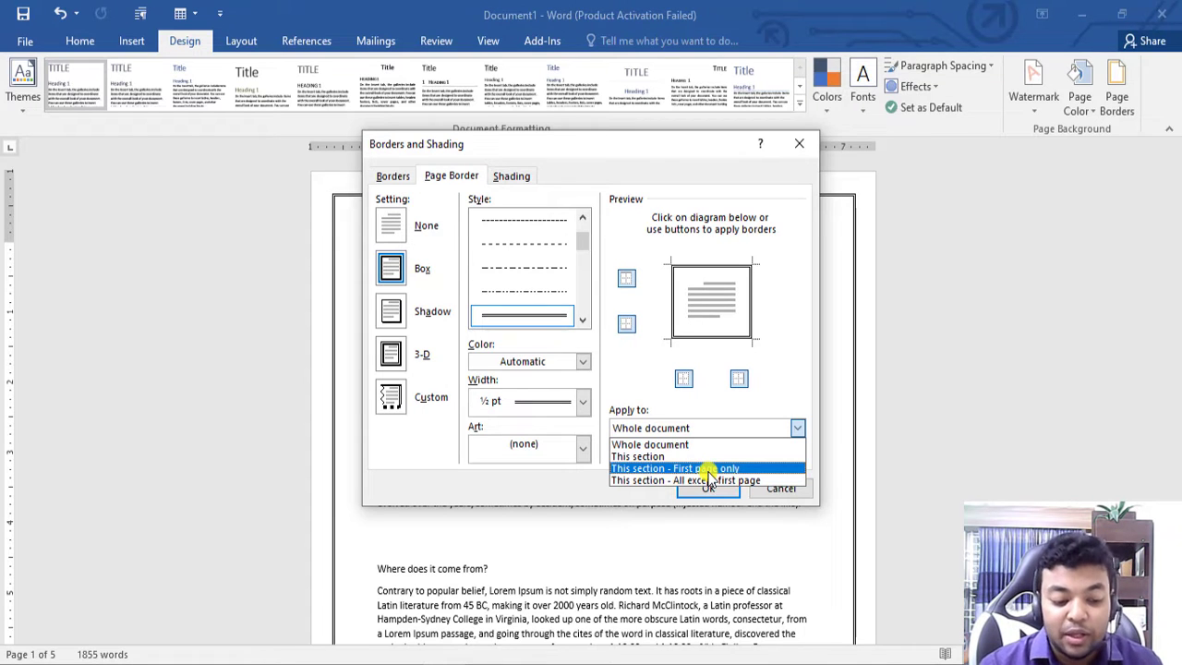
pyautogui.click(708, 470)
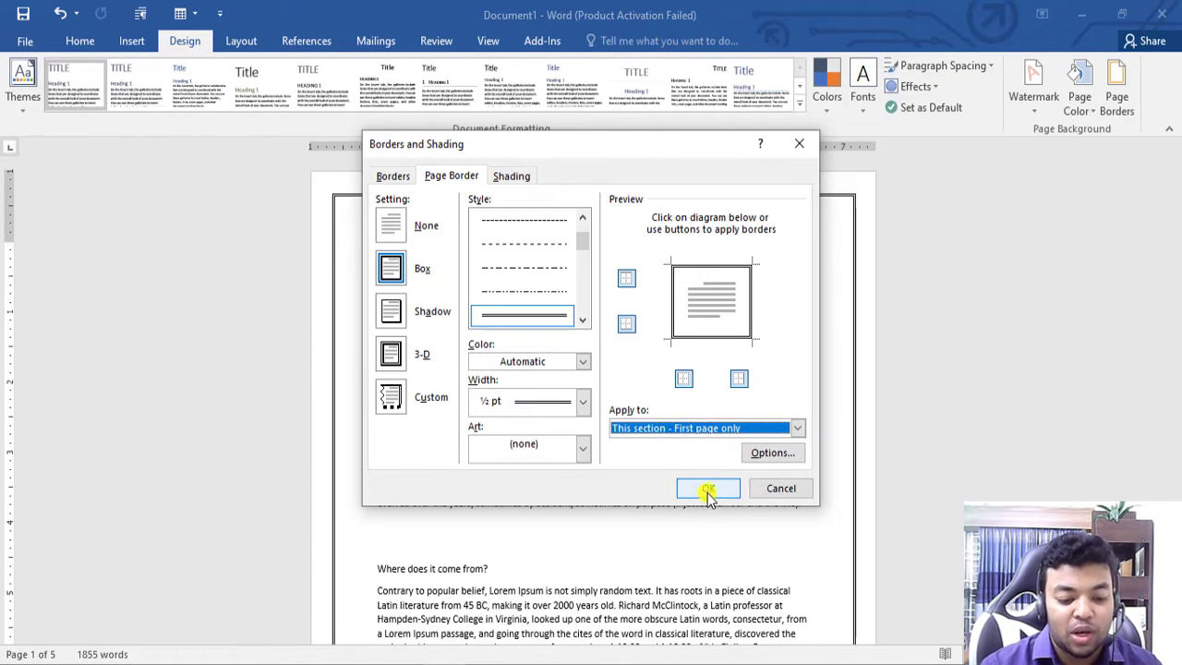
pyautogui.click(708, 489)
# - Scroll through the document to confirm only the first page has a border
pyautogui.scroll(-5, 796, 403)
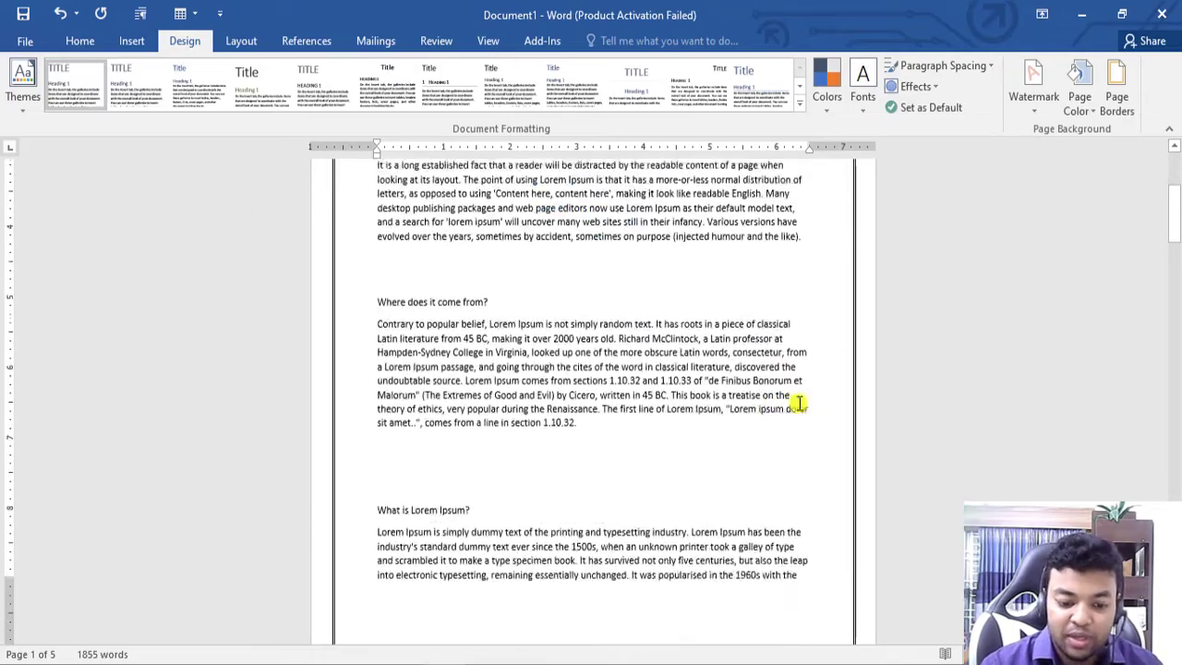
pyautogui.scroll(-5, 796, 404)
pyautogui.scroll(-3, 826, 385)
pyautogui.scroll(-4, 778, 351)
pyautogui.scroll(-4, 887, 380)
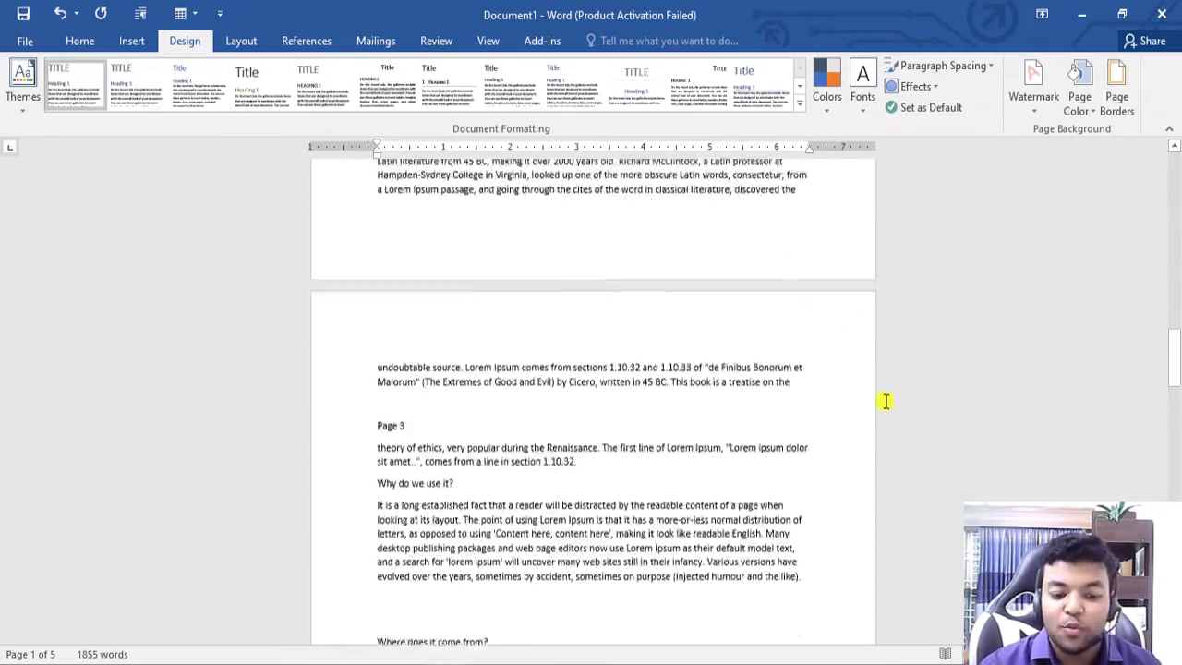
pyautogui.scroll(-5, 885, 401)
pyautogui.scroll(-4, 876, 403)
pyautogui.scroll(-4, 877, 409)
pyautogui.scroll(-4, 871, 409)
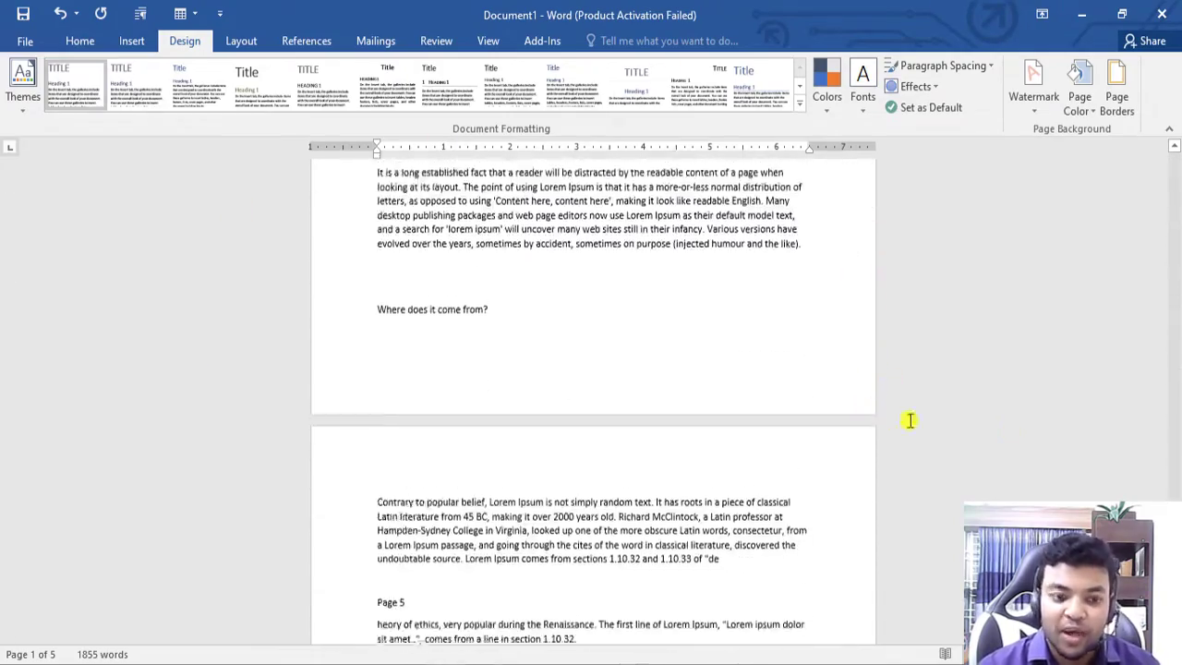
pyautogui.scroll(5, 910, 421)
pyautogui.moveTo(1174, 485); pyautogui.dragTo(1171, 189)
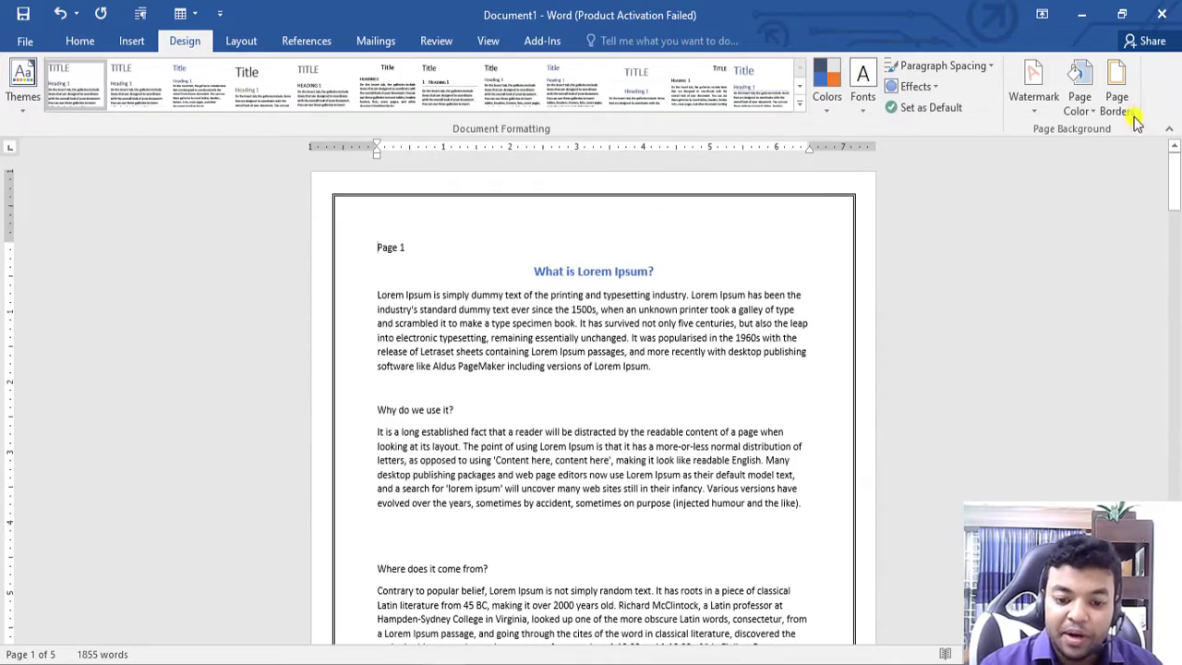
# - Set the page border to apply to 'This section - All except first page'
pyautogui.click(1117, 93)
pyautogui.click(797, 427)
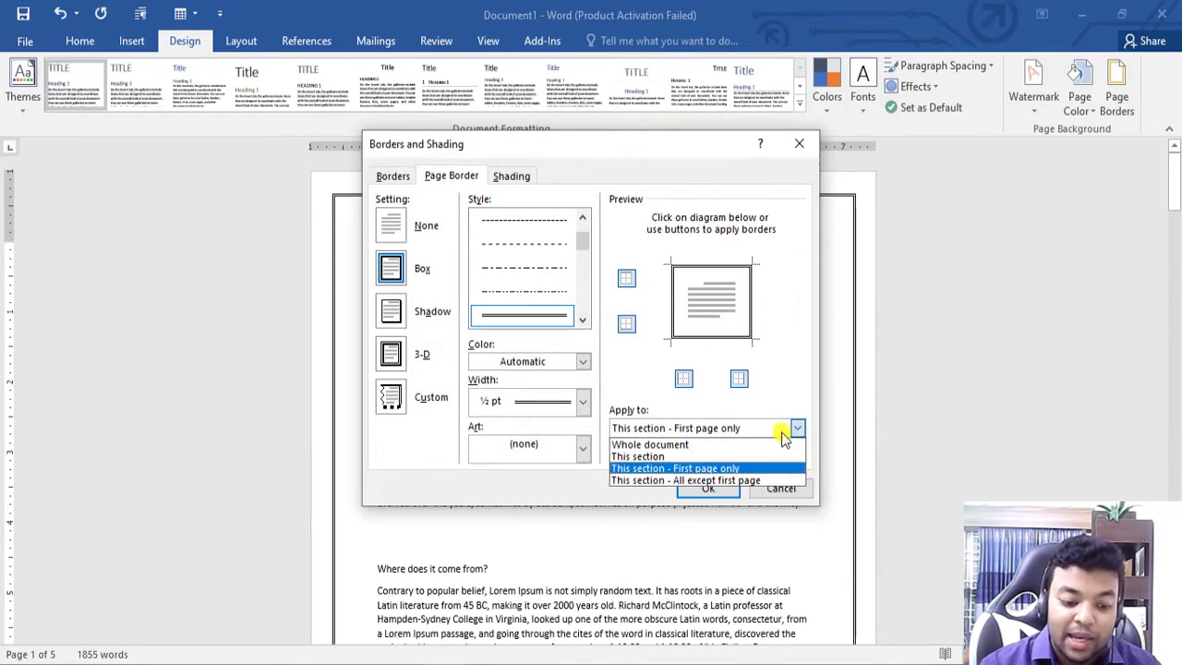
pyautogui.click(708, 481)
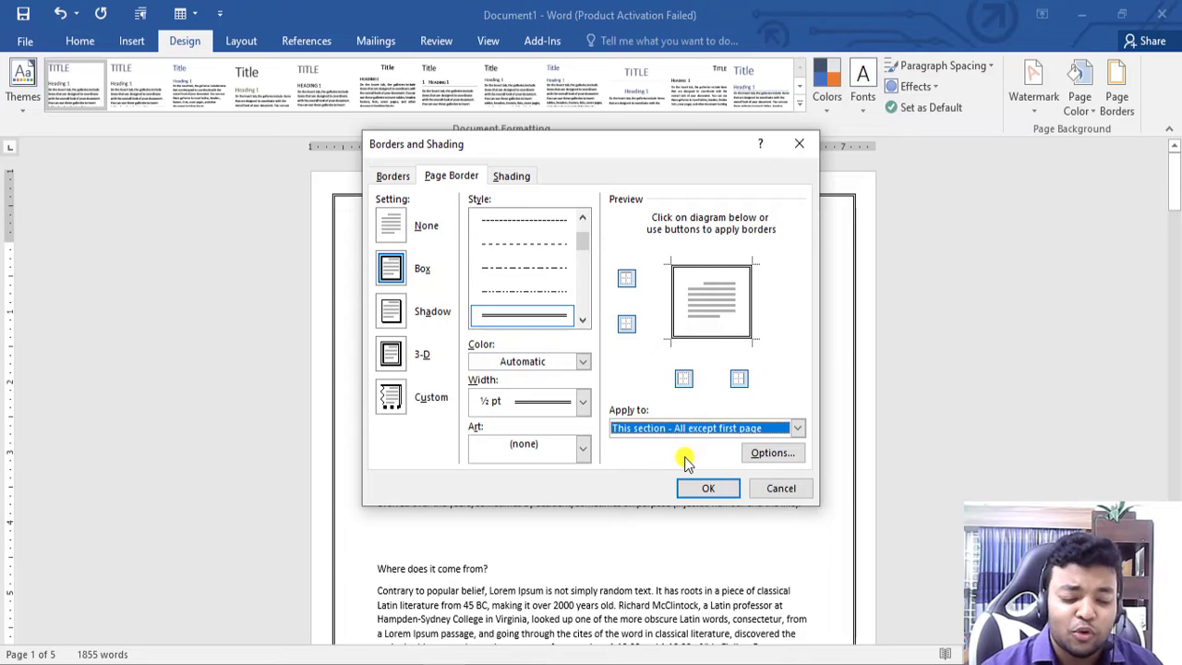
pyautogui.click(699, 430)
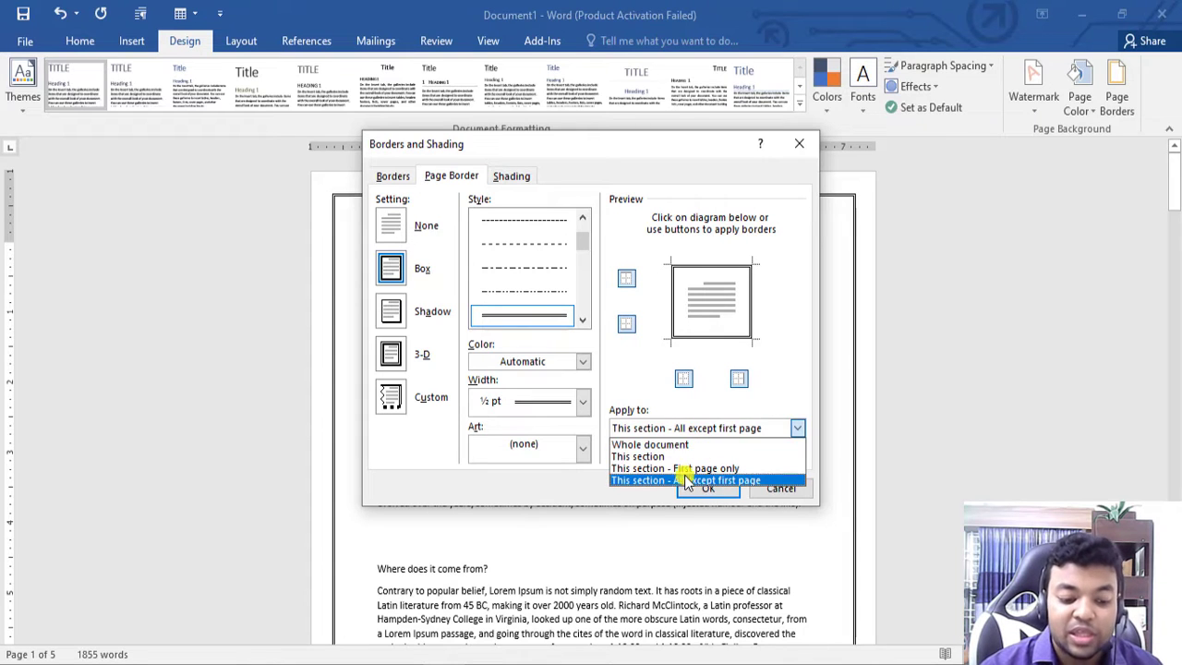
pyautogui.click(697, 480)
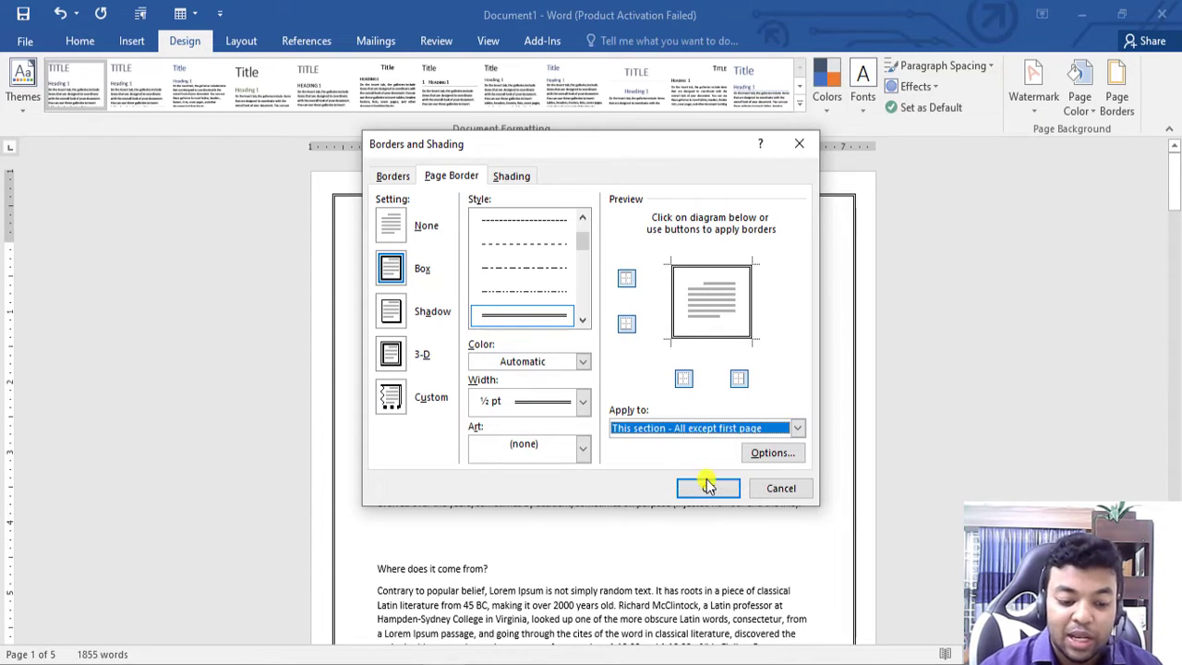
pyautogui.click(711, 489)
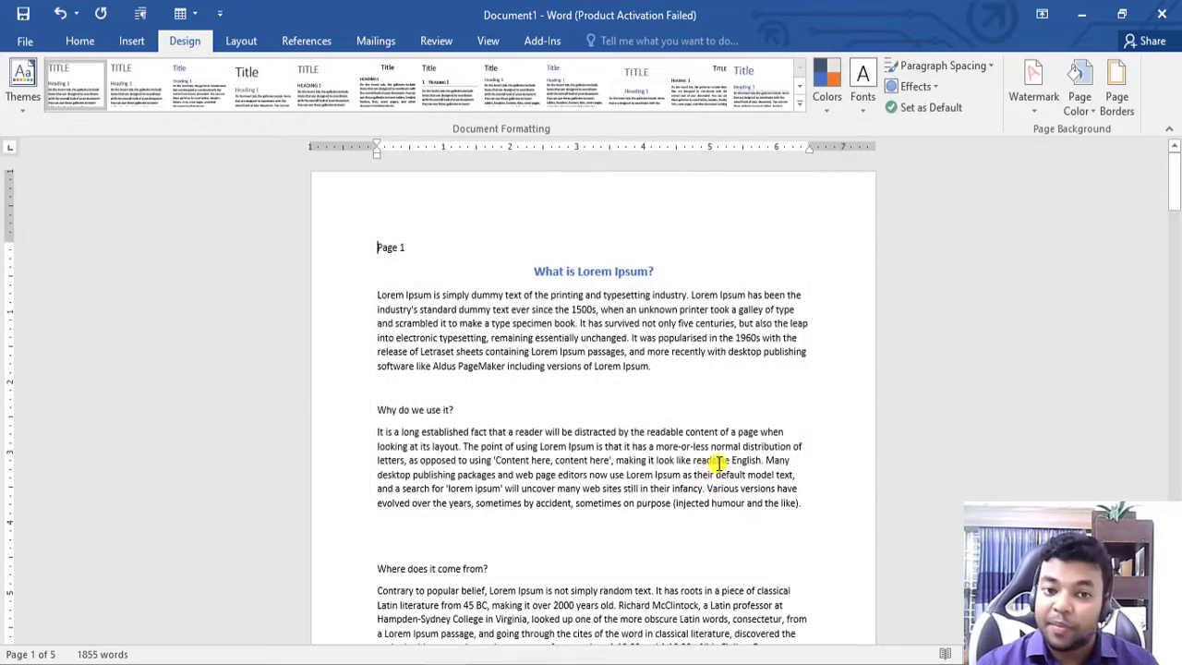
# - Scroll through the pages to verify the border skips the first page
pyautogui.scroll(-5, 719, 465)
pyautogui.scroll(-5, 719, 465)
pyautogui.scroll(-1, 718, 465)
pyautogui.scroll(-5, 718, 467)
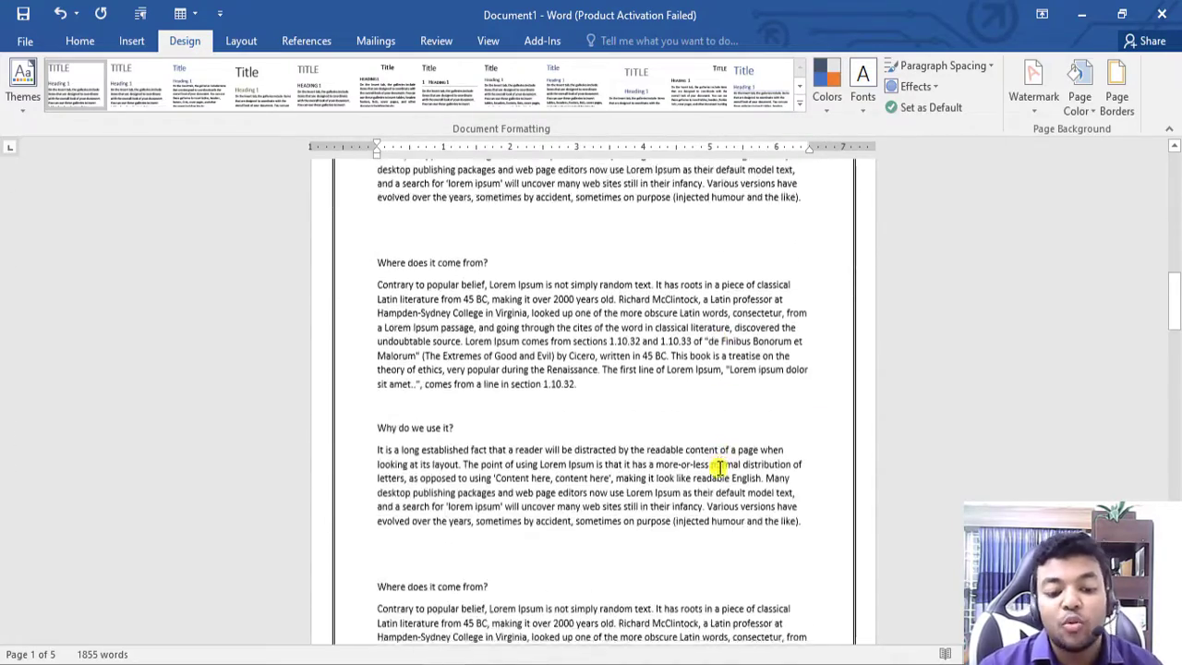
pyautogui.scroll(-5, 719, 466)
pyautogui.scroll(-4, 719, 467)
pyautogui.scroll(-1, 719, 466)
pyautogui.scroll(-5, 716, 467)
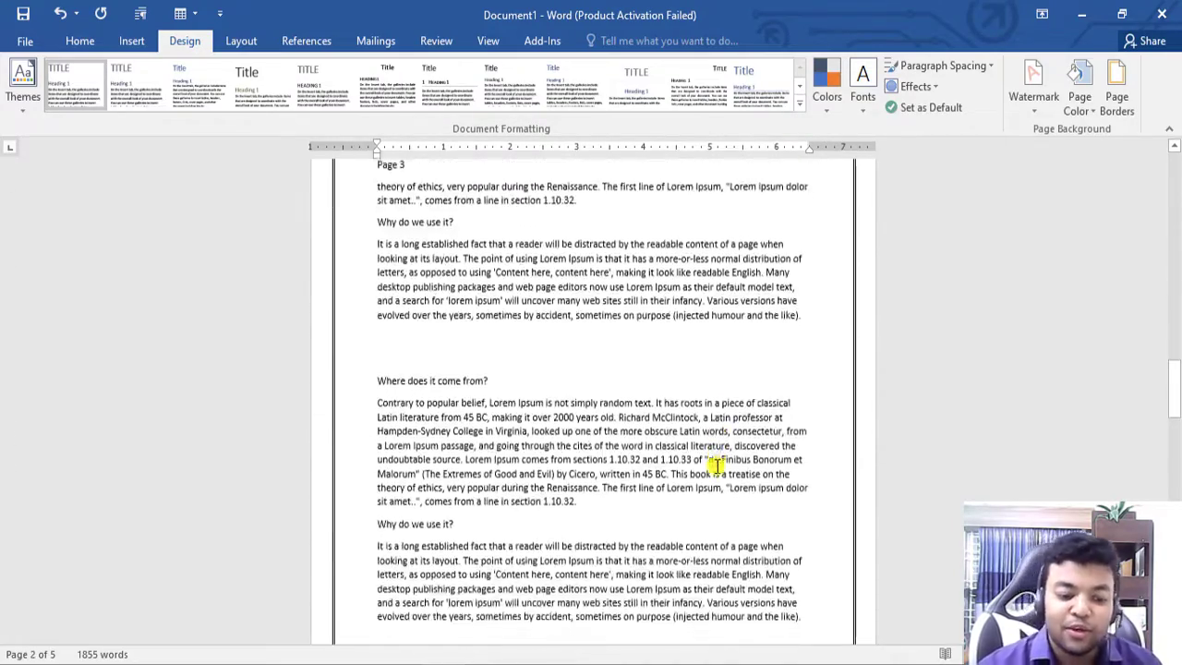
pyautogui.scroll(-5, 716, 467)
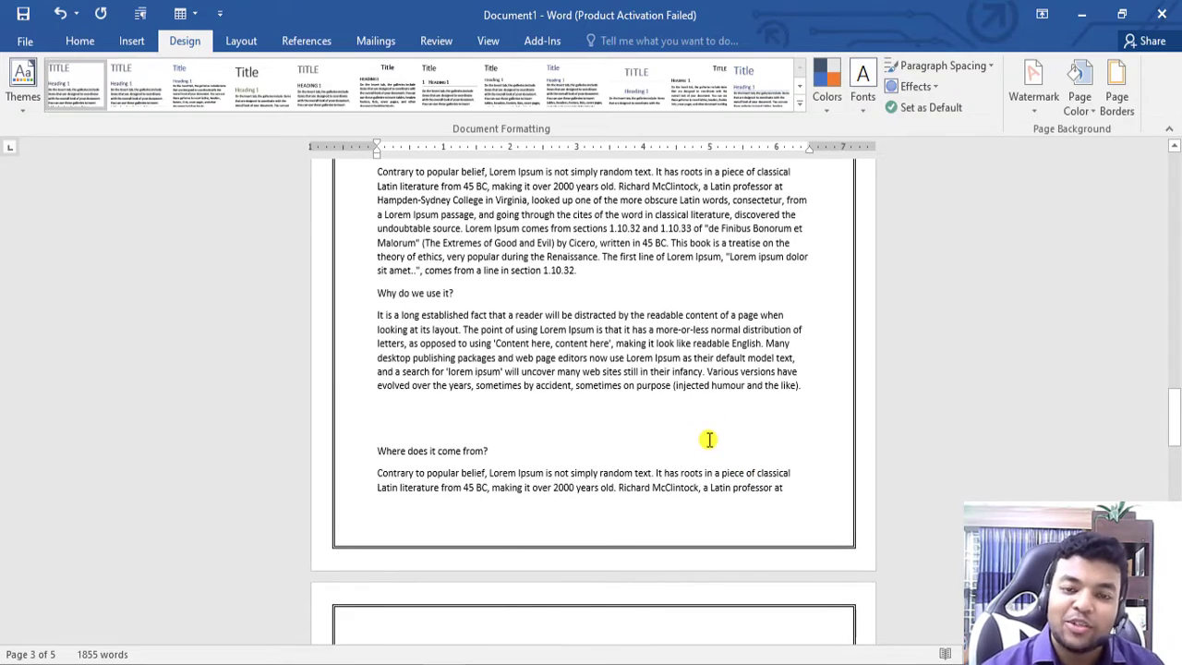
pyautogui.scroll(-5, 708, 440)
pyautogui.scroll(-5, 709, 440)
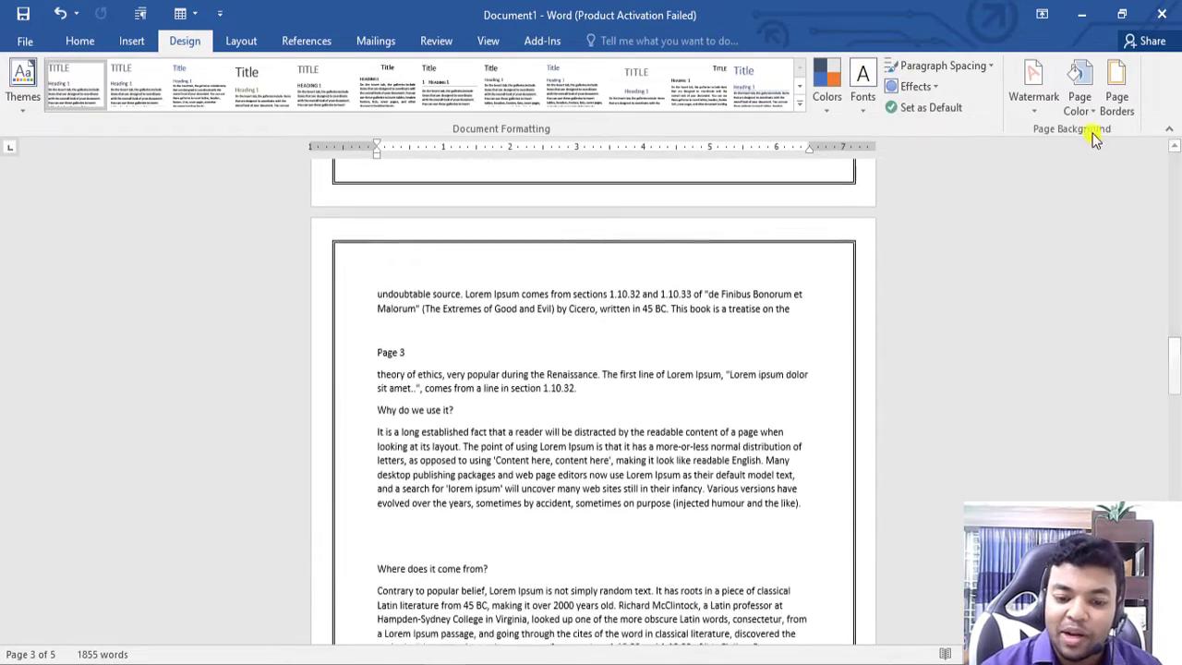
pyautogui.scroll(-1, 1123, 89)
pyautogui.click(194, 43)
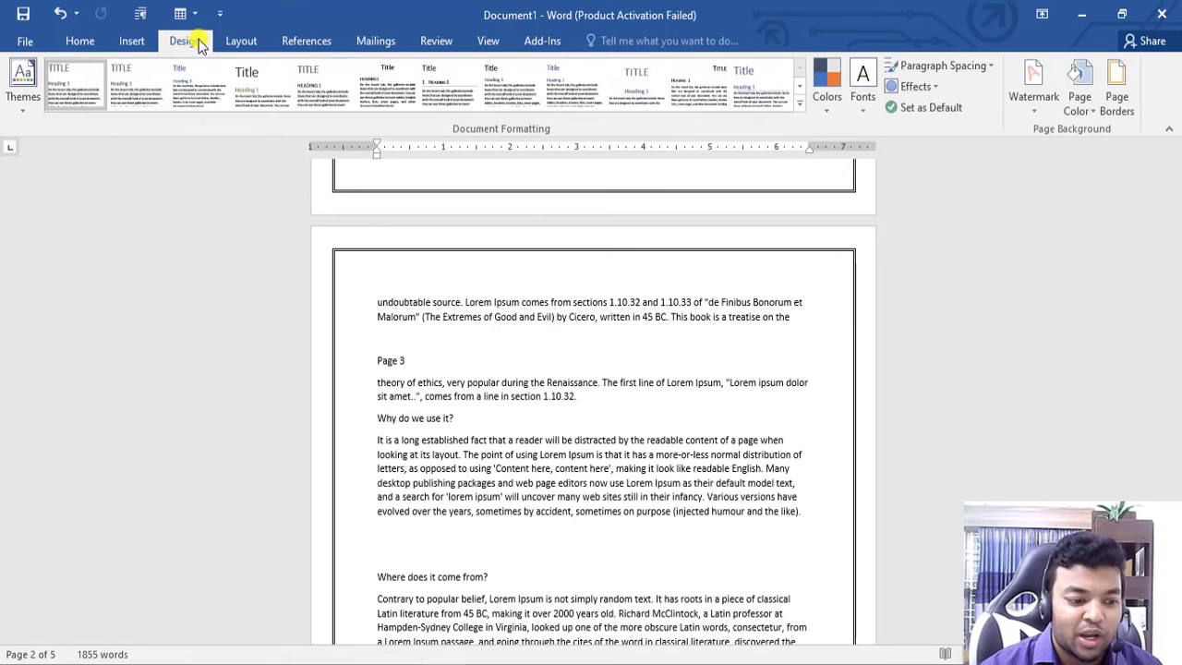
# - Change the page border to a ¾ pt wavy line style
pyautogui.click(1115, 96)
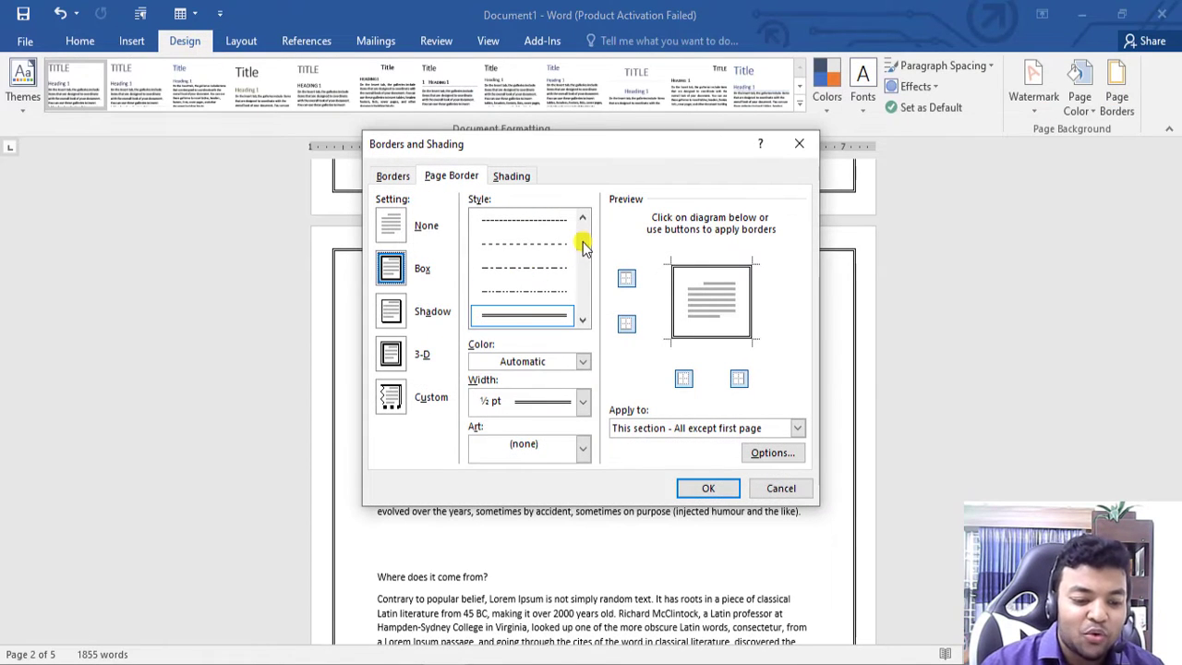
pyautogui.moveTo(583, 264)
pyautogui.mouseDown()
pyautogui.moveTo(584, 314)
pyautogui.moveTo(583, 299)
pyautogui.mouseUp()
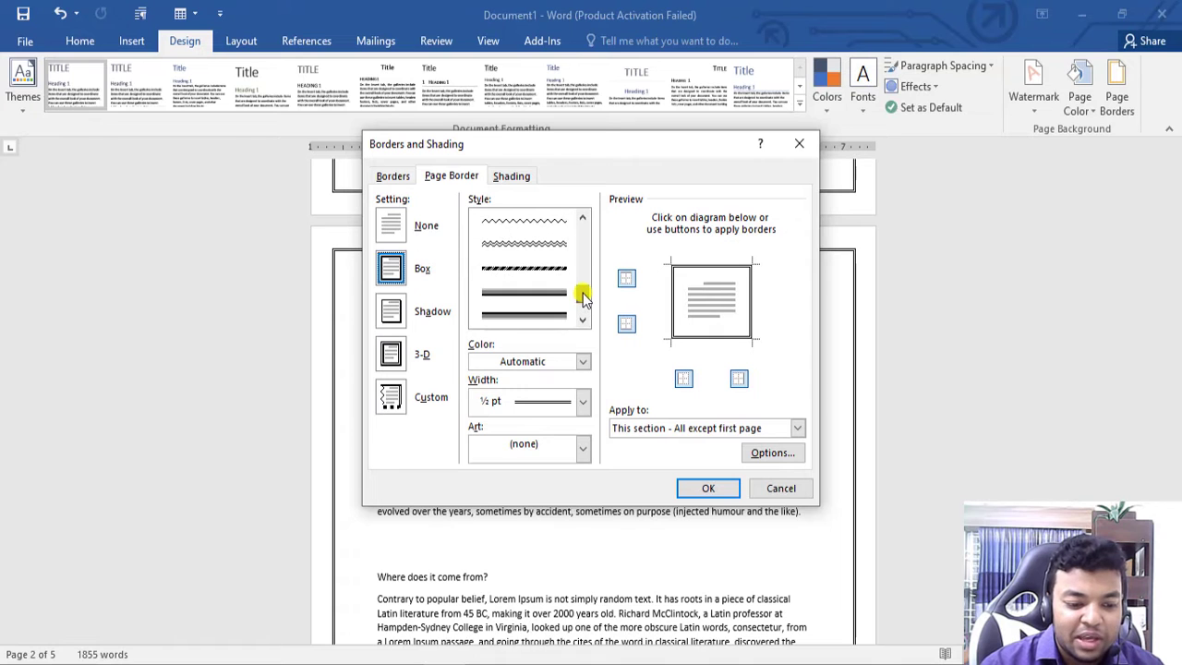
pyautogui.click(531, 244)
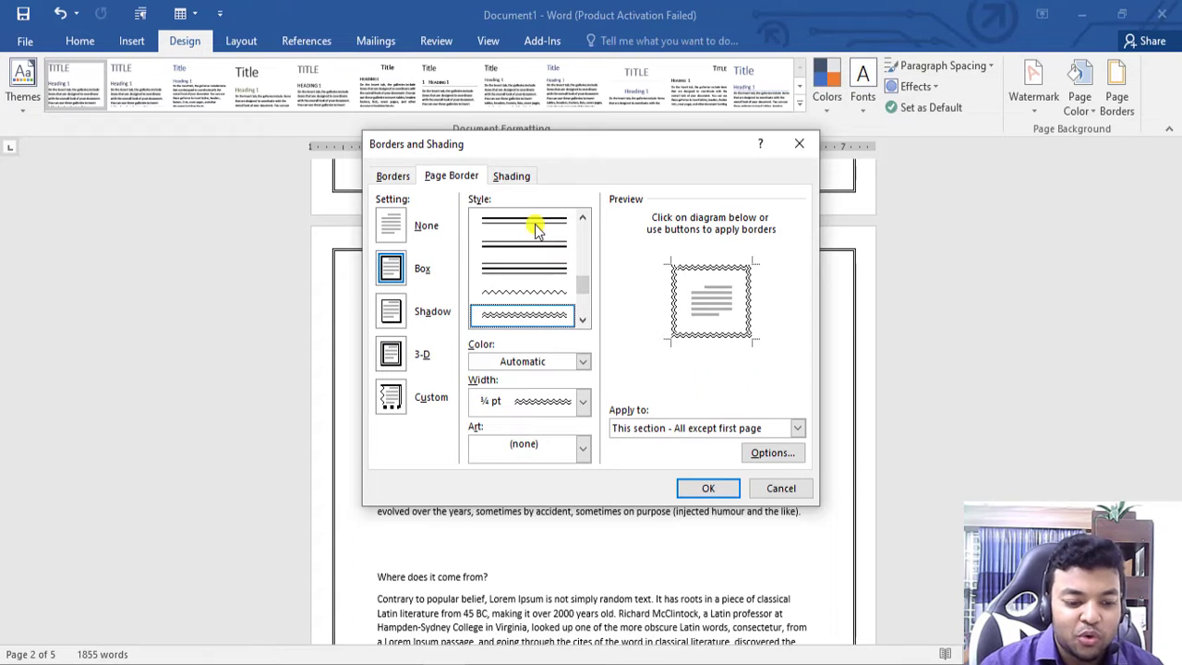
pyautogui.click(708, 488)
# - Open the Print preview of the document with Ctrl+P
pyautogui.scroll(3, 628, 462)
pyautogui.scroll(2, 647, 415)
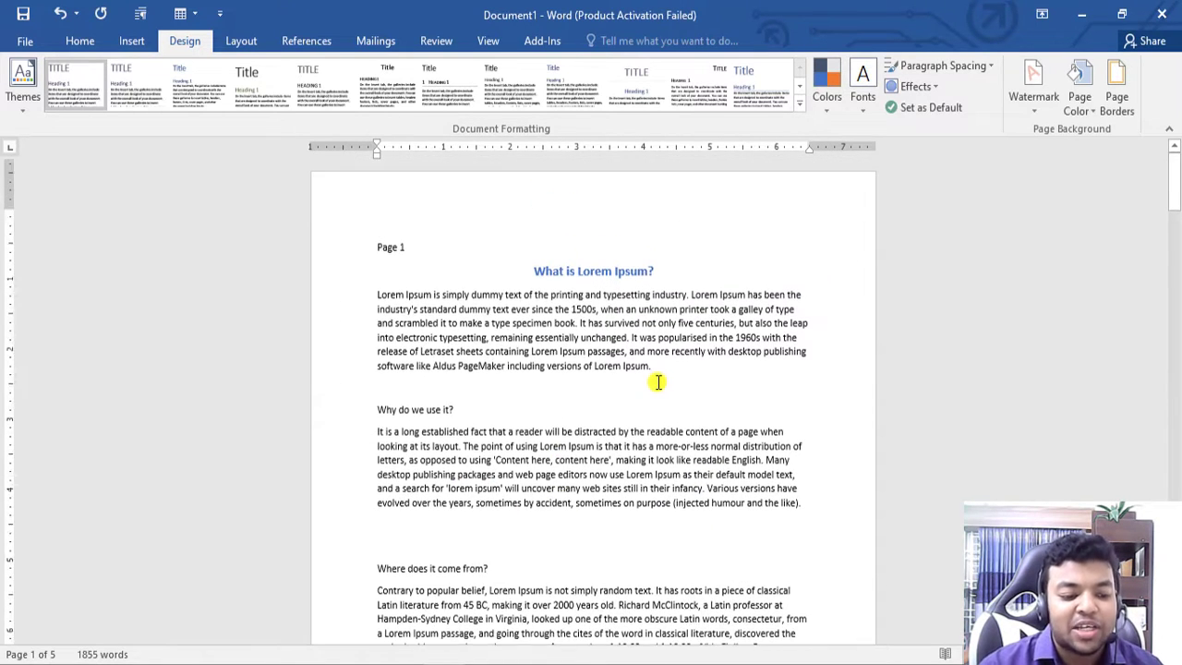
pyautogui.scroll(-3, 658, 383)
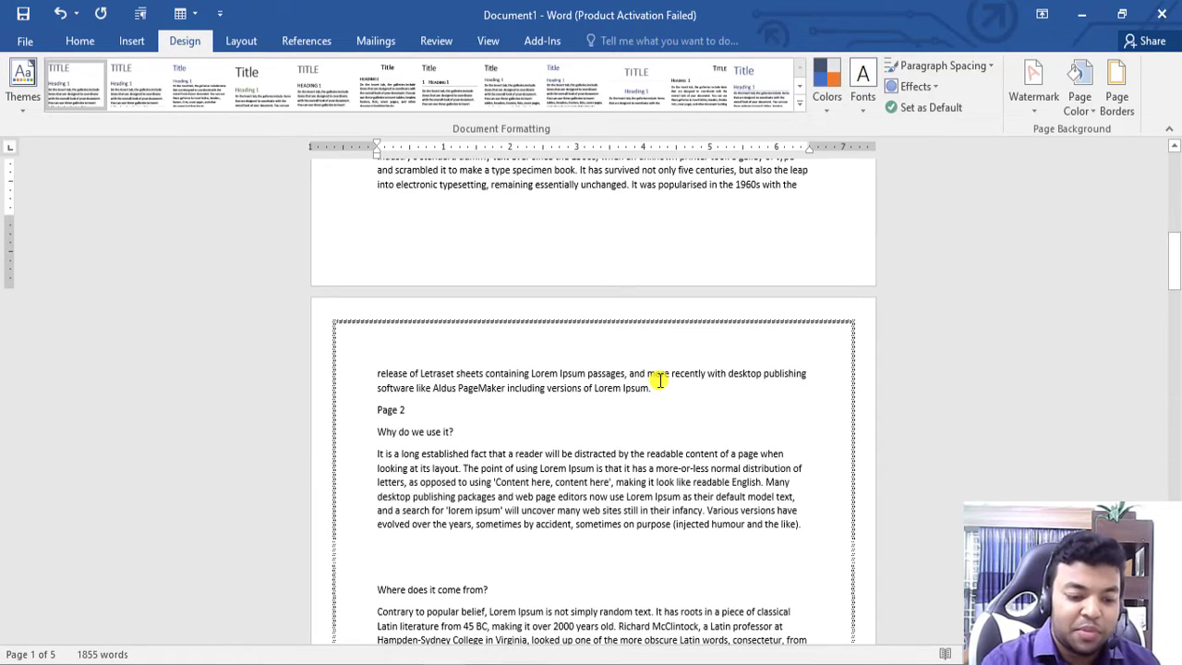
pyautogui.hotkey('ctrl', 'p')
# - Page through the print preview, then go back to editing the document
pyautogui.scroll(-3, 757, 362)
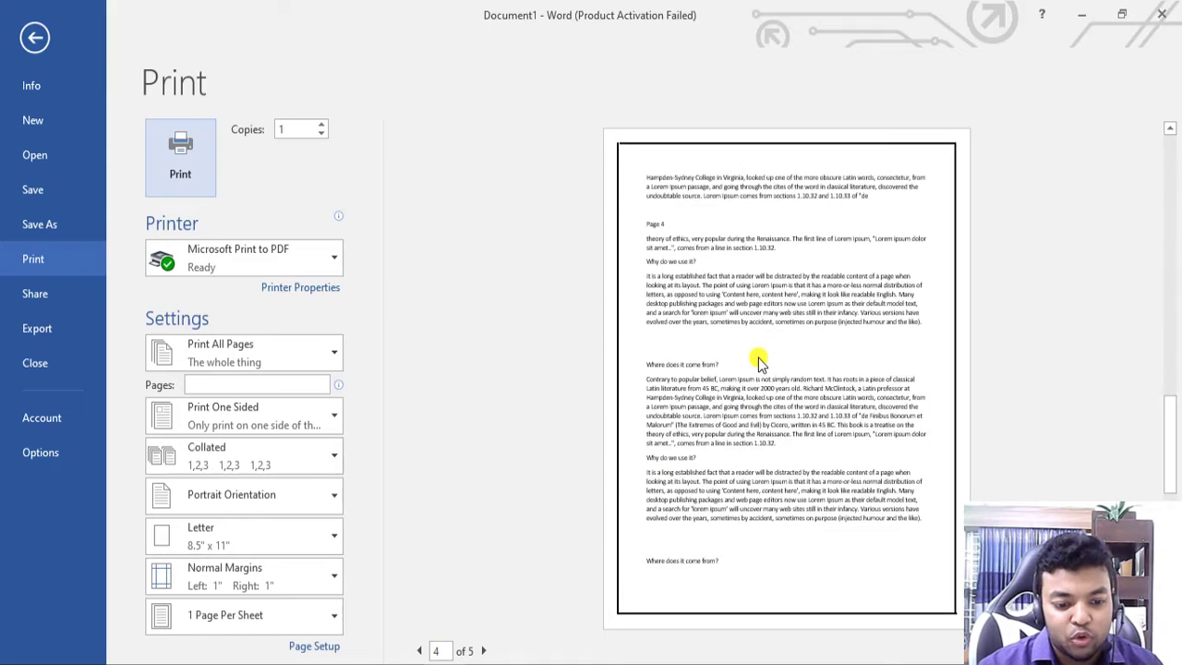
pyautogui.scroll(2, 881, 314)
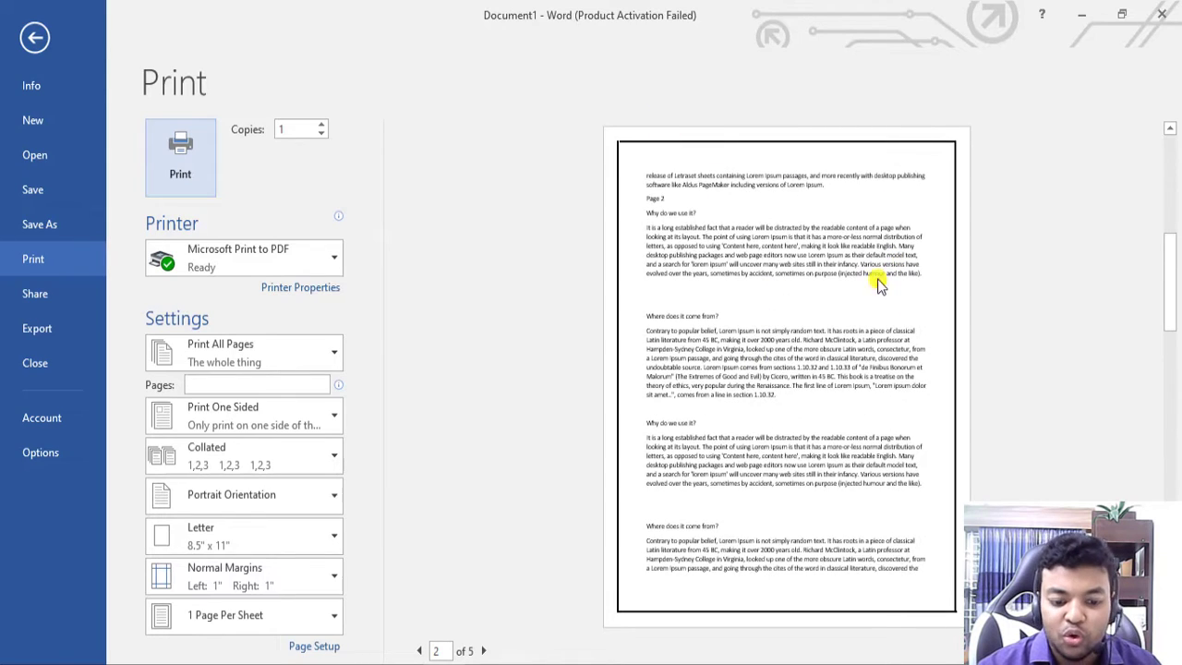
pyautogui.scroll(1, 791, 340)
pyautogui.click(36, 39)
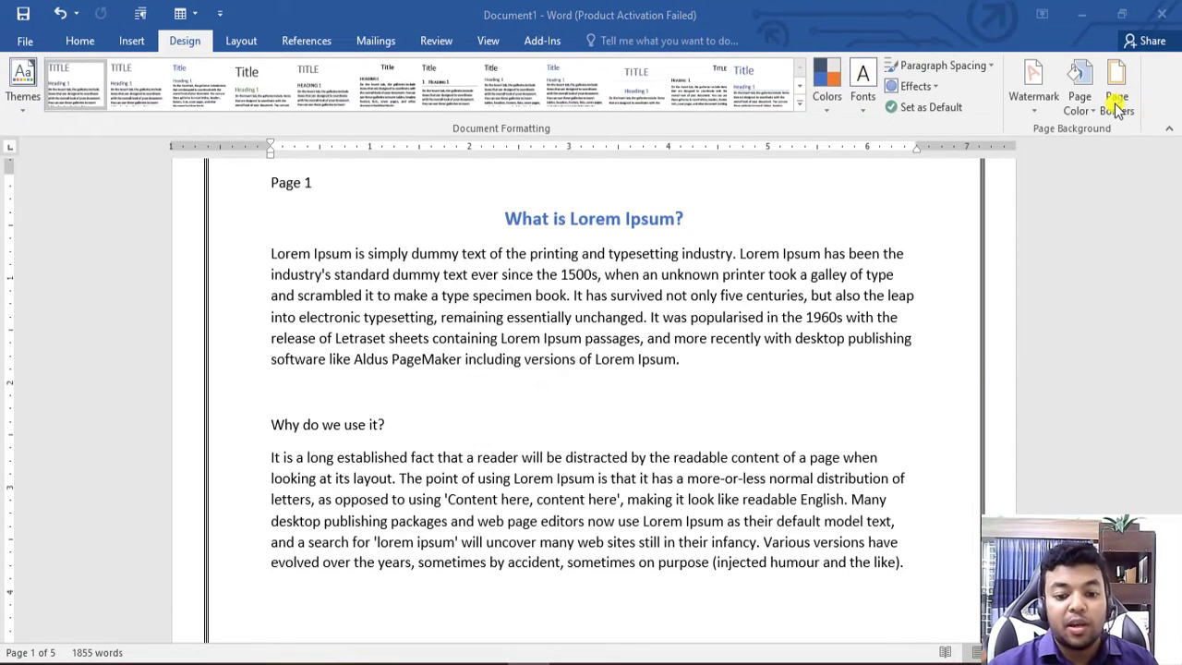
# - Set the page border Setting to None so the pages have no frame
pyautogui.scroll(-3, 897, 338)
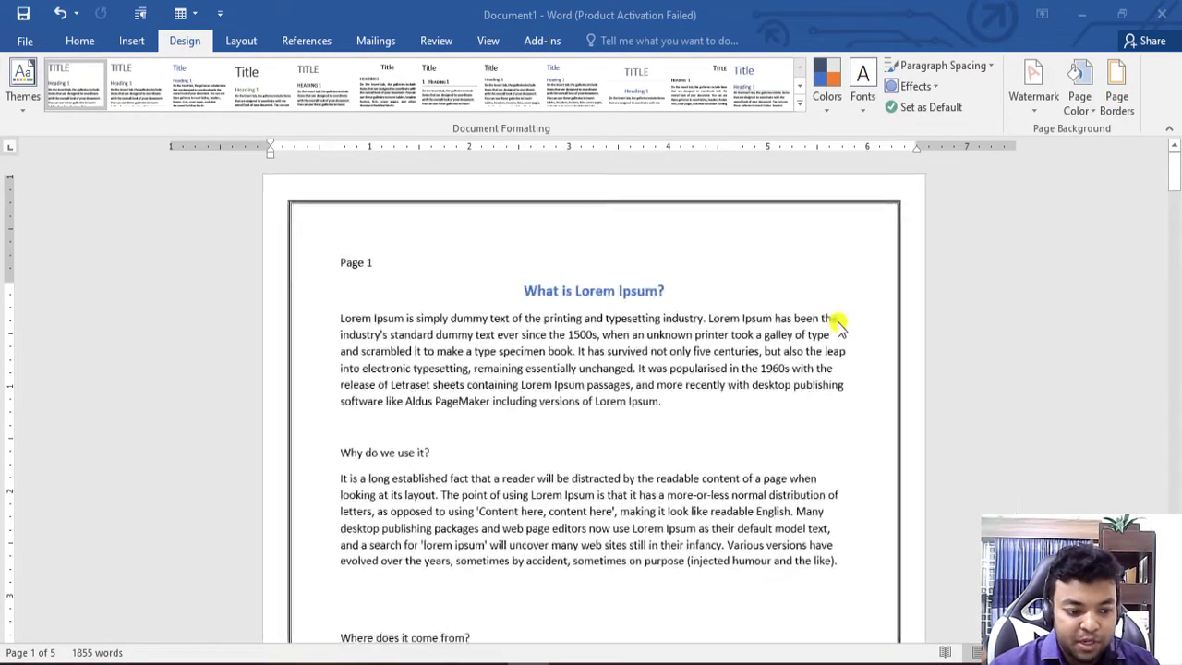
pyautogui.click(1118, 99)
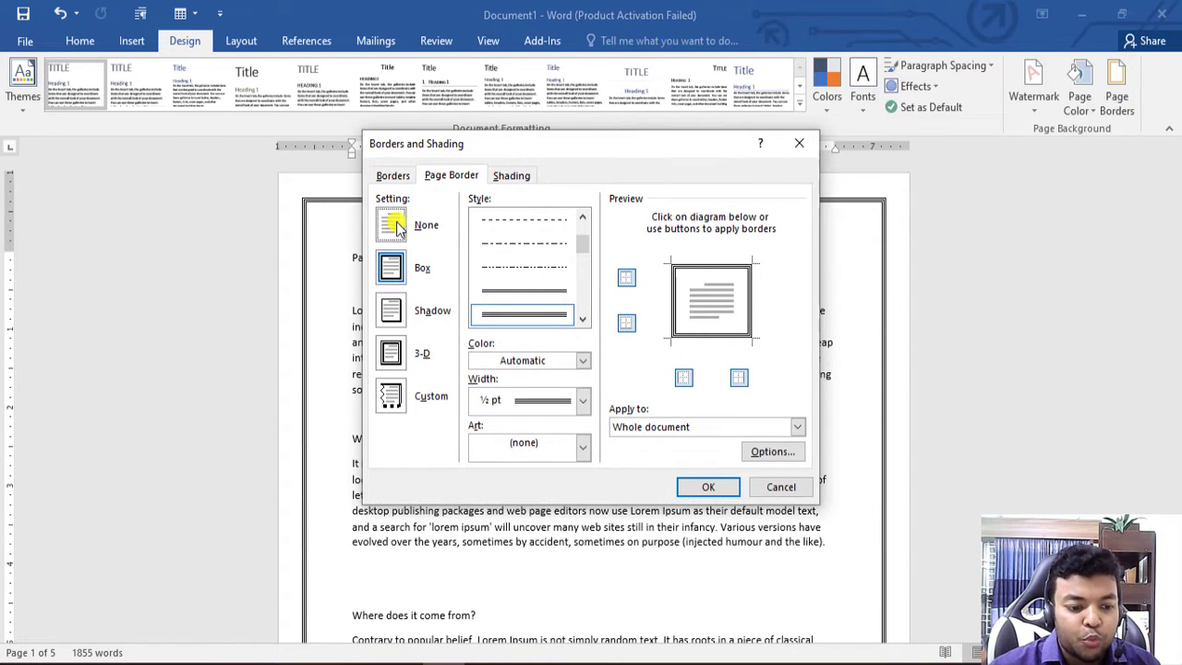
pyautogui.click(396, 226)
pyautogui.click(707, 485)
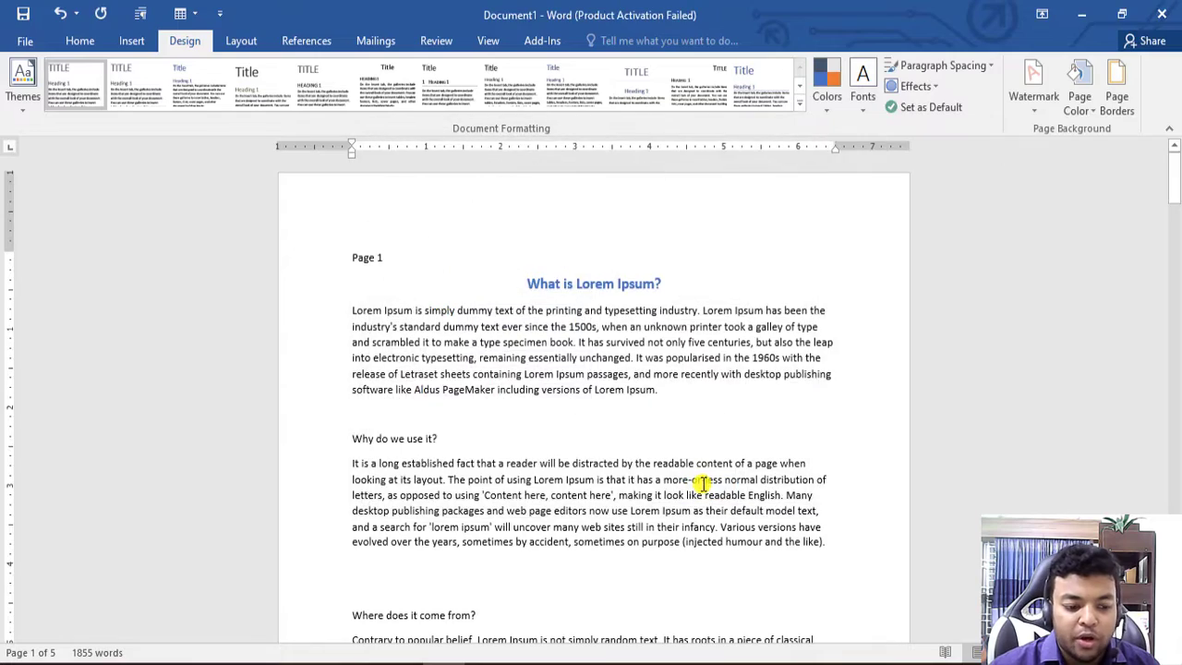
pyautogui.scroll(-5, 702, 482)
pyautogui.scroll(-5, 702, 482)
pyautogui.scroll(-5, 706, 461)
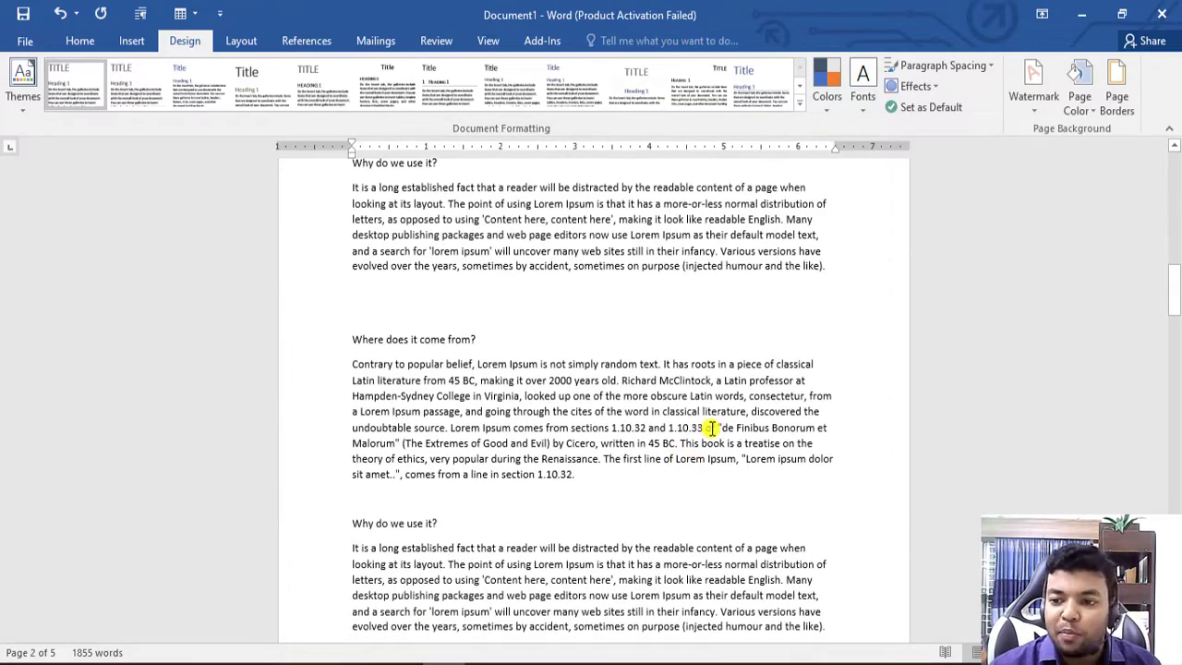